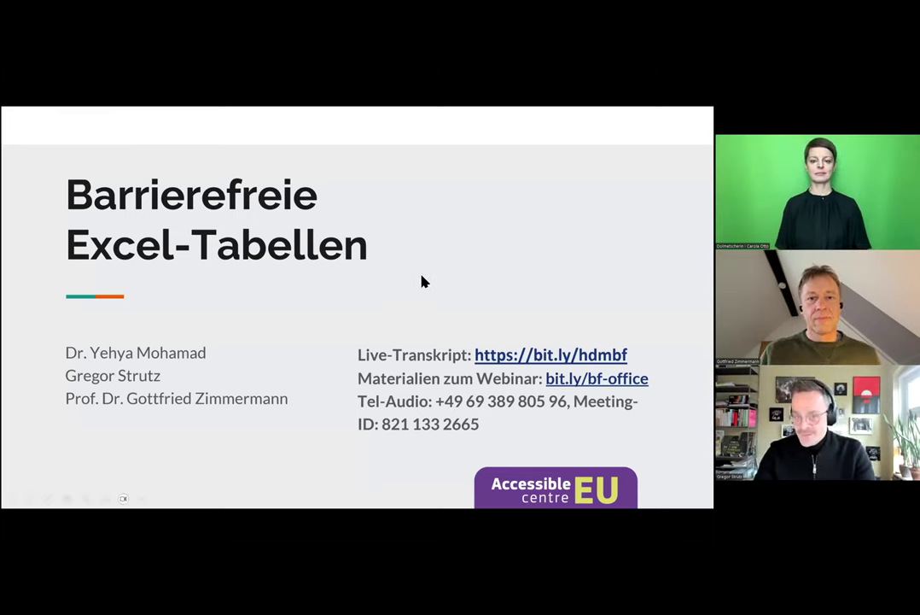
# - Advance the slideshow past the 'Barrierefreie Excel-Tabellen' title slide toward slide 9
pyautogui.press('Right')
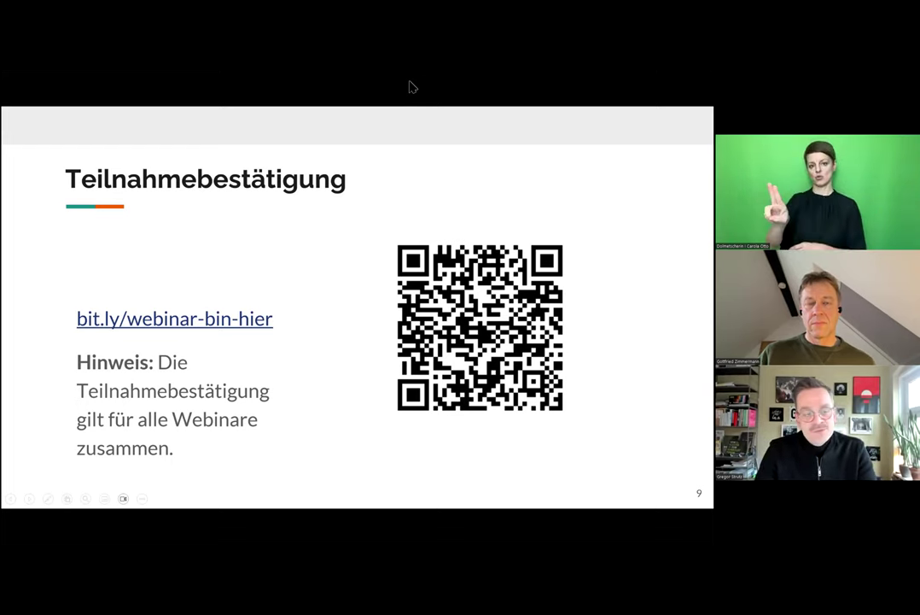
pyautogui.click(412, 134)
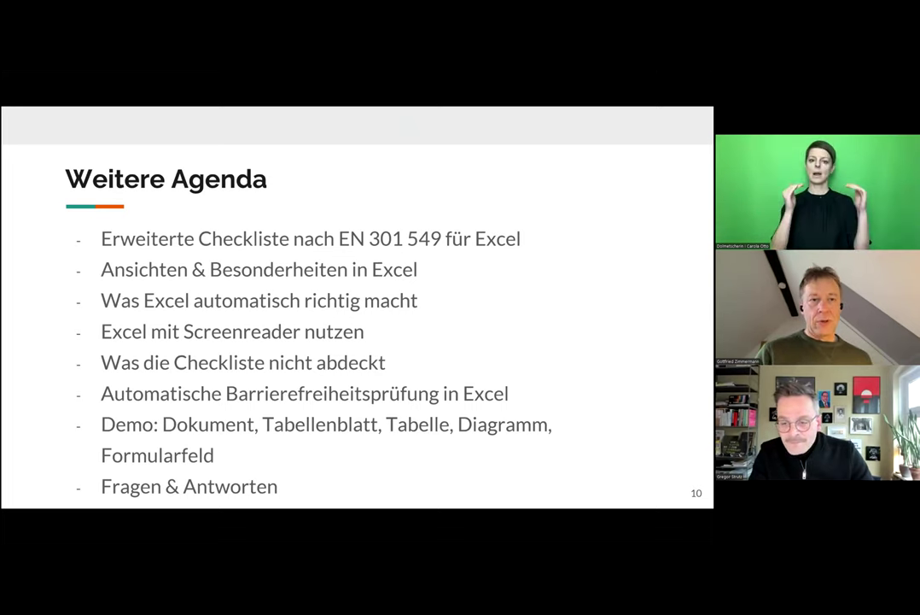
# - Switch to Testtabelle.xlsx and select header cells A4:B4 of the Max-Temperaturen table
pyautogui.hotkey('alt', 'Tab')
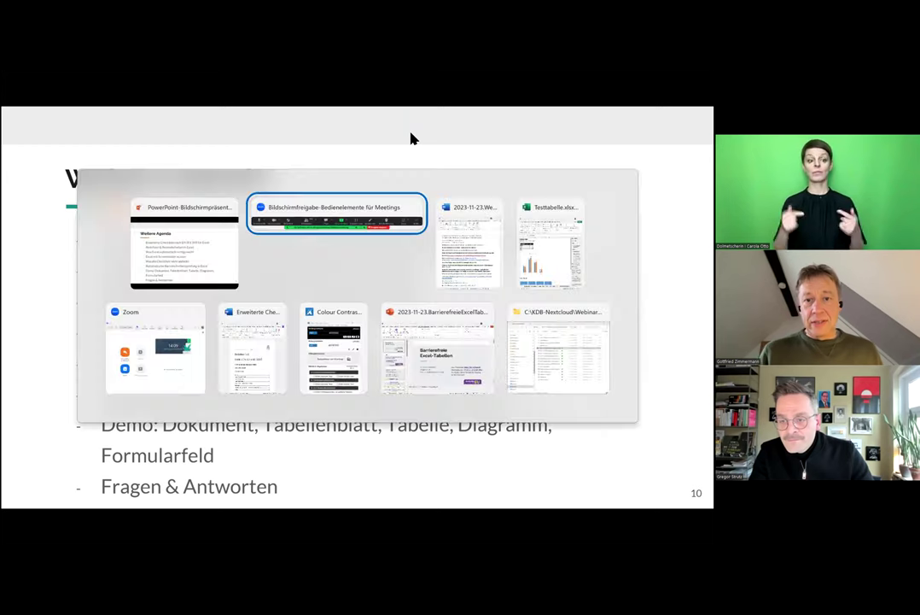
pyautogui.press('Tab')
pyautogui.press('Tab')
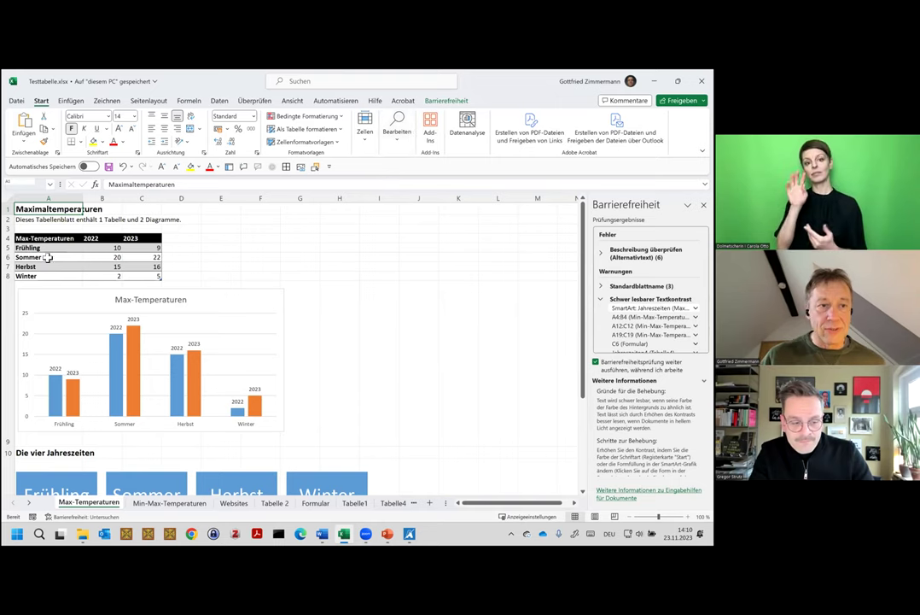
pyautogui.moveTo(41, 238)
pyautogui.mouseDown()
pyautogui.moveTo(107, 242)
pyautogui.moveTo(152, 279)
pyautogui.mouseUp()
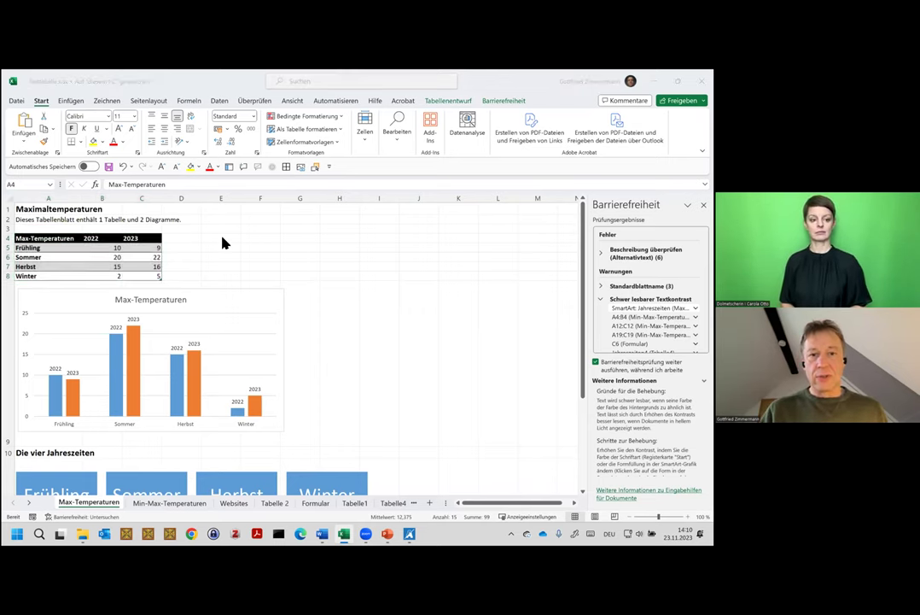
pyautogui.hotkey('alt', 'Tab')
# - Switch to 'Erweiterte Checkliste nach EN 301549' and scroll to its EN requirements table on page 3
pyautogui.hotkey('alt', 'Tab')
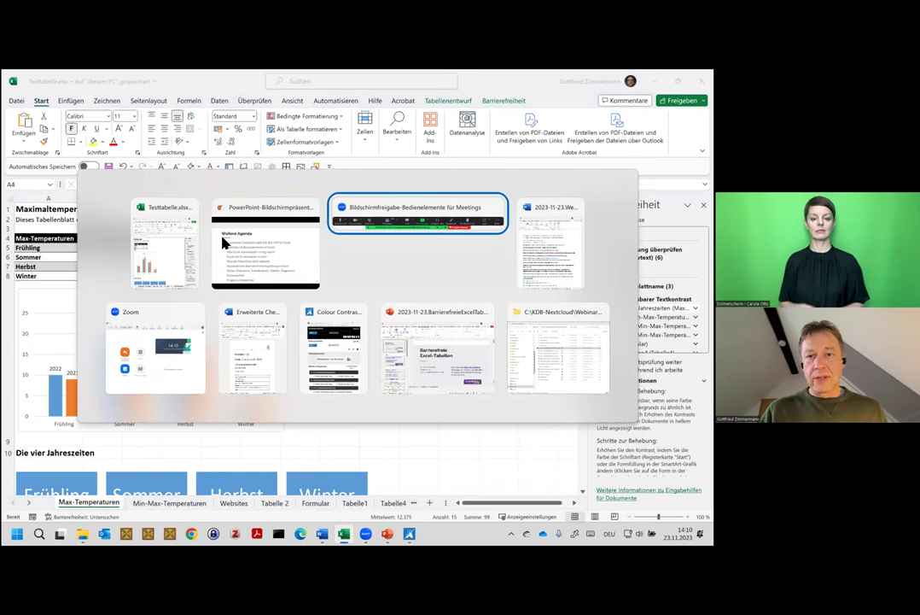
pyautogui.hotkey('alt', 'Tab')
pyautogui.hotkey('alt', 'Tab')
pyautogui.hotkey('alt', 'Tab')
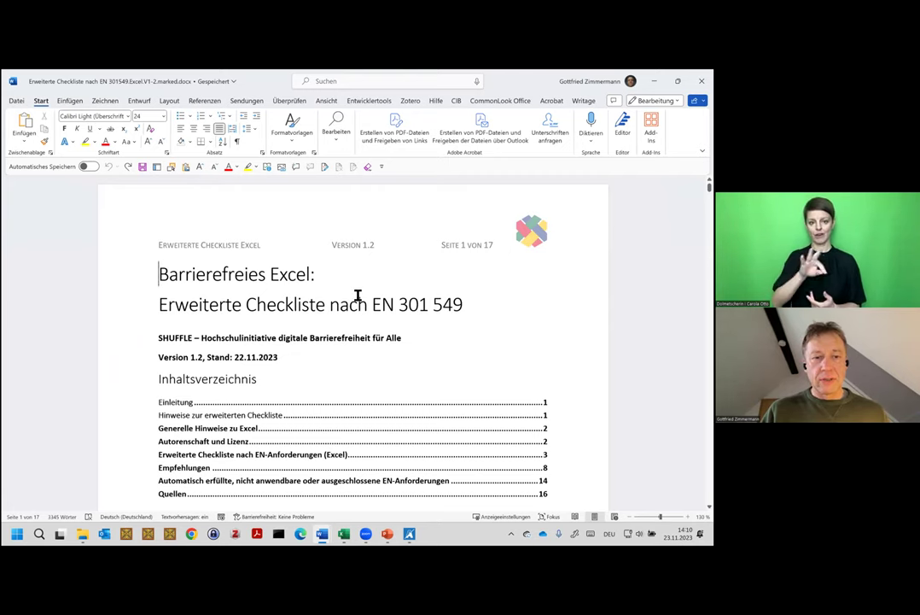
pyautogui.scroll(-1, 376, 347)
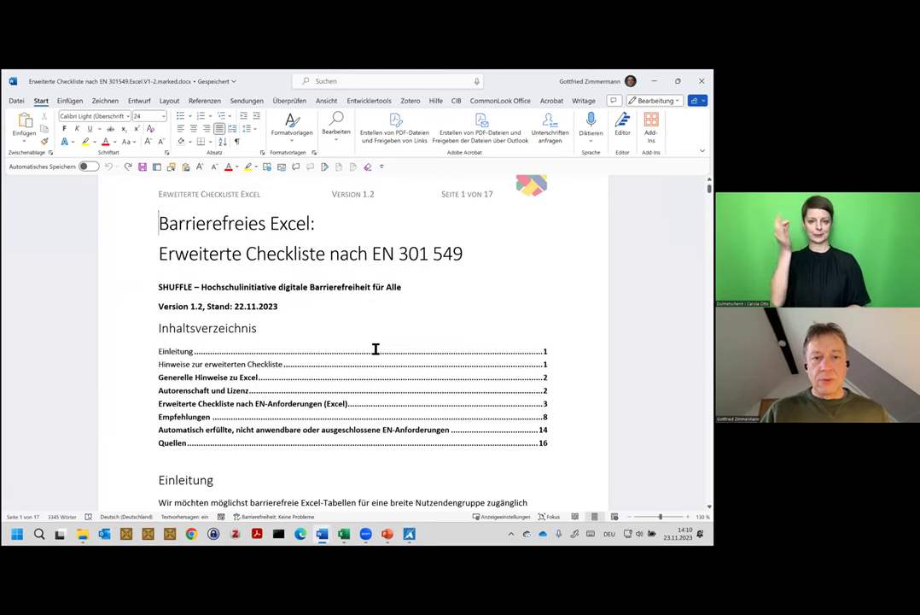
pyautogui.moveTo(405, 468)
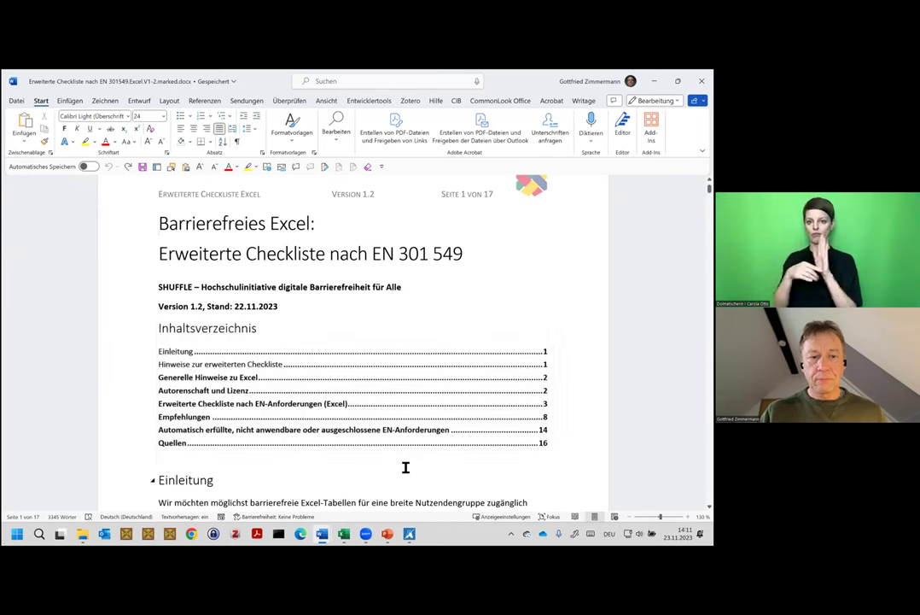
pyautogui.scroll(-1, 406, 467)
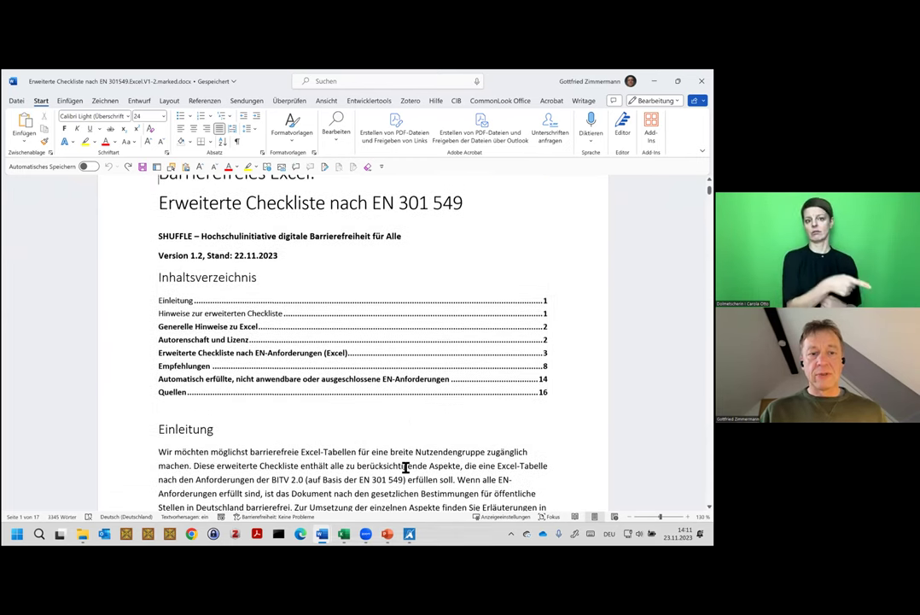
pyautogui.scroll(-2, 405, 467)
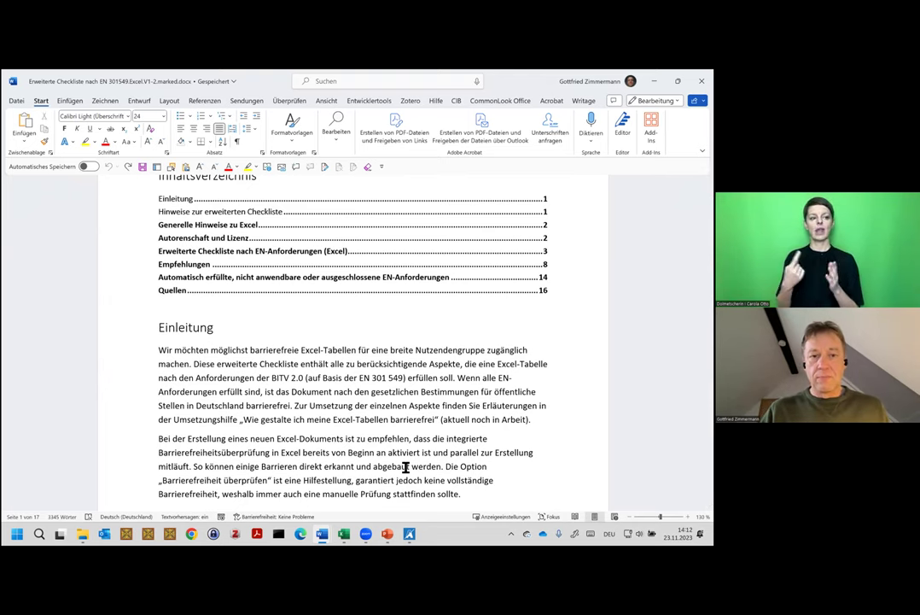
pyautogui.scroll(-1, 406, 467)
pyautogui.scroll(-1, 405, 467)
pyautogui.scroll(-4, 405, 465)
pyautogui.scroll(-4, 406, 461)
pyautogui.scroll(-3, 405, 459)
pyautogui.scroll(-6, 303, 357)
pyautogui.scroll(-2, 303, 357)
pyautogui.scroll(-2, 301, 256)
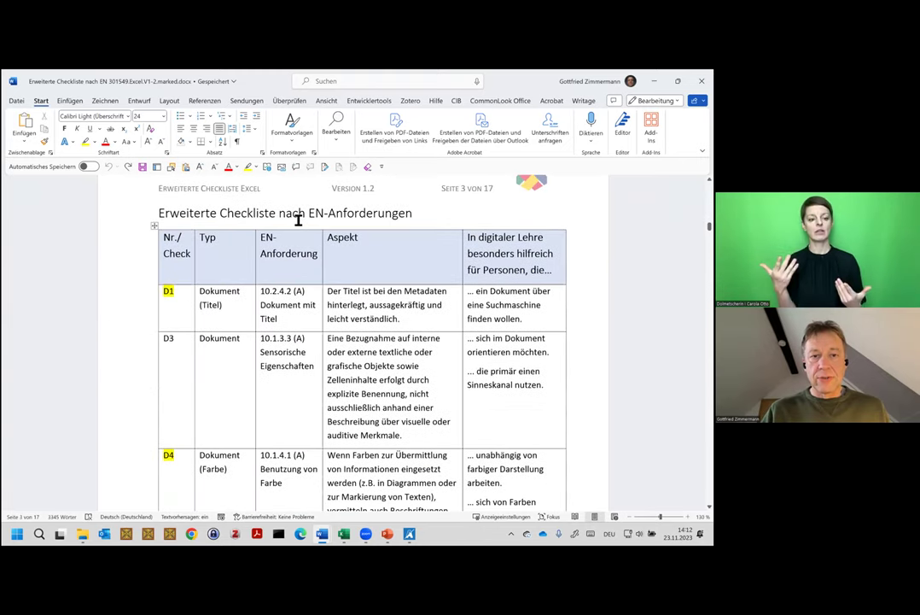
# - Scroll through the checklist table to the Empfehlungen section on page 8 and click into its text
pyautogui.click(402, 325)
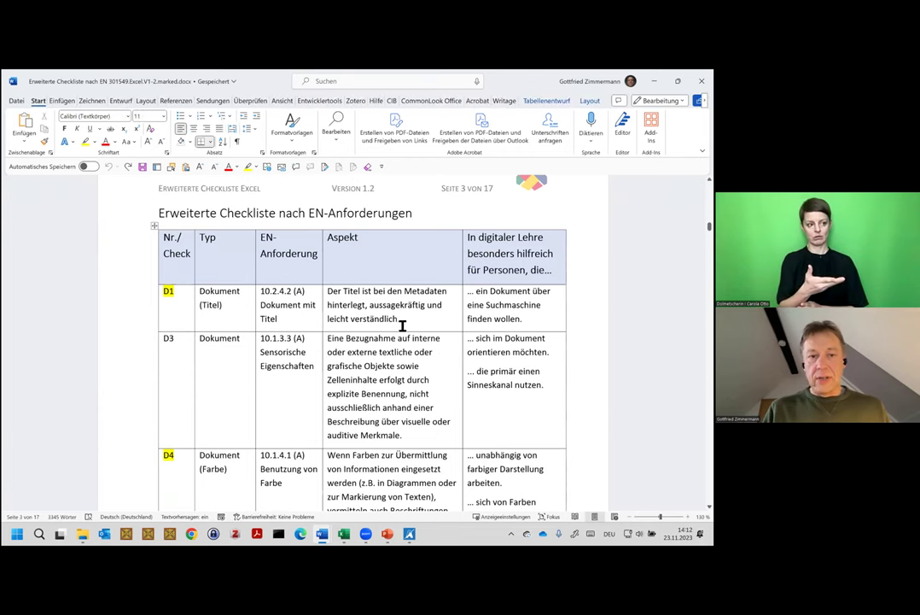
pyautogui.scroll(-5, 402, 325)
pyautogui.scroll(-8, 402, 325)
pyautogui.scroll(-3, 402, 325)
pyautogui.scroll(-2, 402, 326)
pyautogui.scroll(-5, 402, 325)
pyautogui.scroll(-5, 403, 327)
pyautogui.scroll(-5, 403, 327)
pyautogui.scroll(-5, 403, 328)
pyautogui.scroll(-5, 403, 327)
pyautogui.scroll(-5, 402, 326)
pyautogui.scroll(-2, 402, 325)
pyautogui.scroll(-5, 402, 326)
pyautogui.scroll(-5, 403, 325)
pyautogui.scroll(-5, 402, 325)
pyautogui.scroll(-3, 402, 326)
pyautogui.click(403, 326)
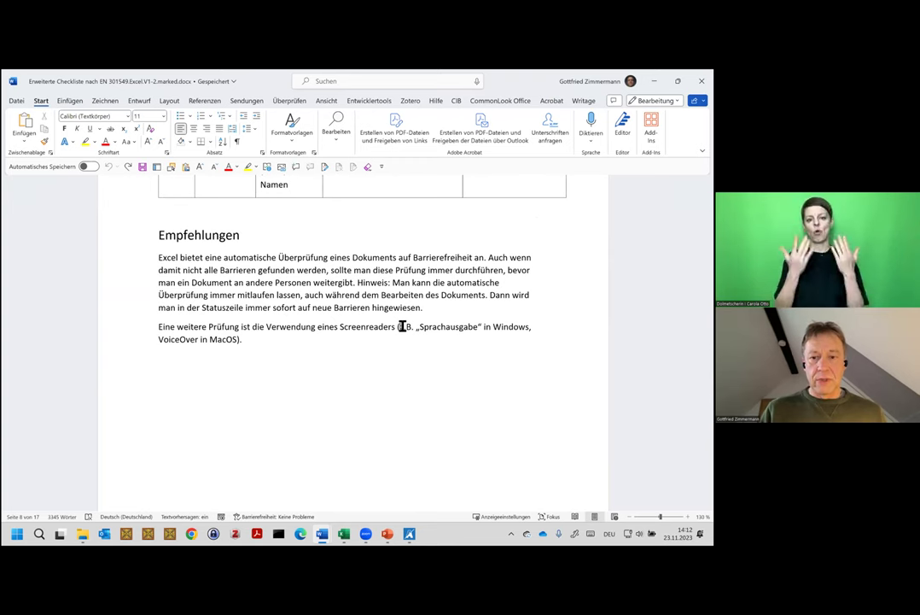
# - Jump to the document start, then scroll down to 'Hinweise zur erweiterten Checkliste'
pyautogui.hotkey('ctrl', 'Home')
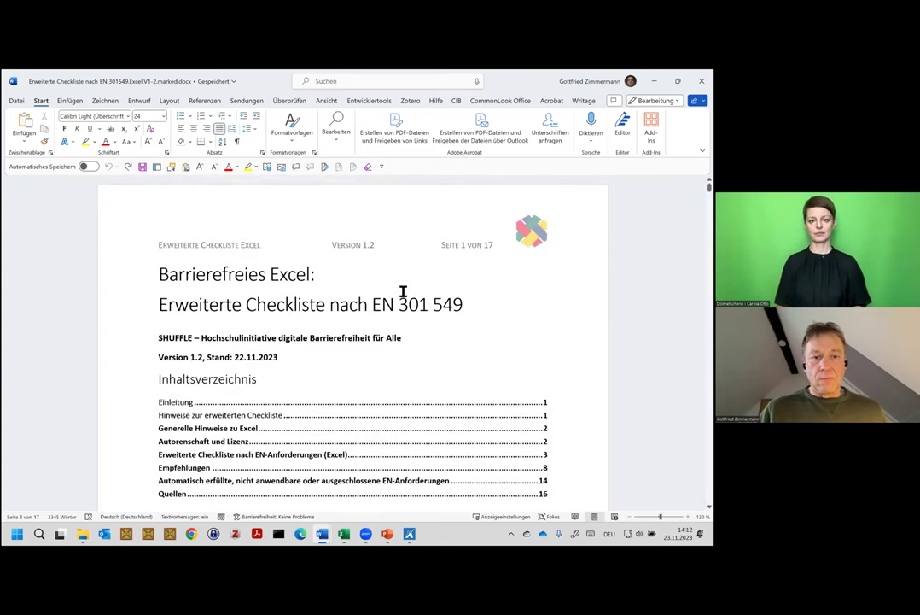
pyautogui.scroll(-4, 402, 325)
pyautogui.scroll(-1, 403, 293)
pyautogui.scroll(-2, 402, 294)
pyautogui.scroll(-1, 402, 294)
pyautogui.scroll(-3, 402, 294)
pyautogui.scroll(-1, 402, 294)
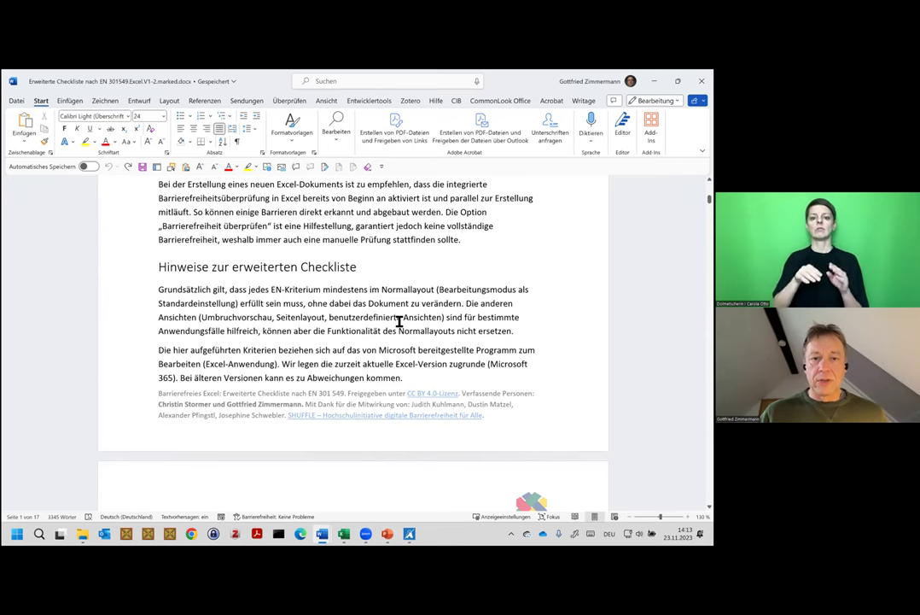
pyautogui.scroll(-3, 399, 321)
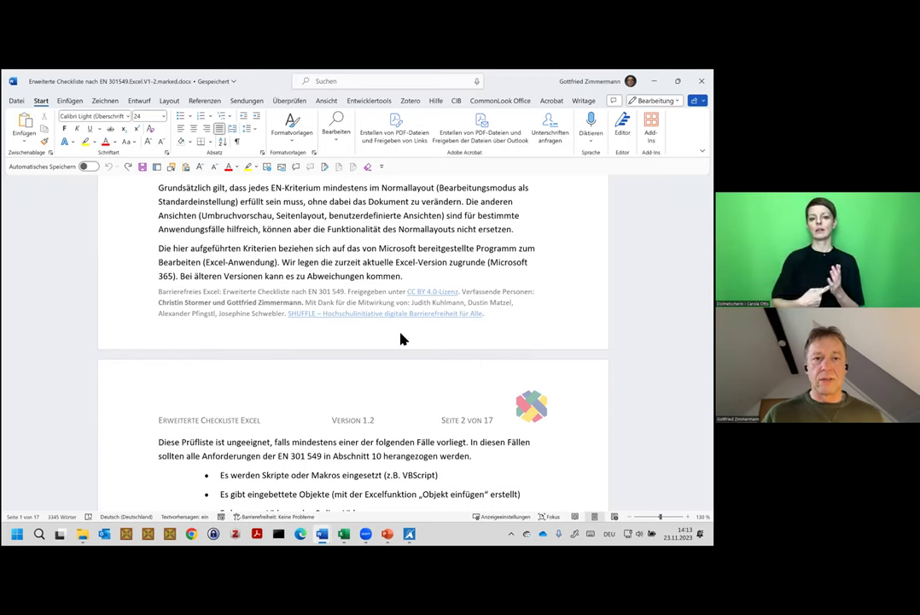
# - Scroll down to the 'Generelle Hinweise zu Excel' bullet list on page 2
pyautogui.scroll(-1, 318, 361)
pyautogui.scroll(-1, 319, 361)
pyautogui.scroll(-1, 319, 361)
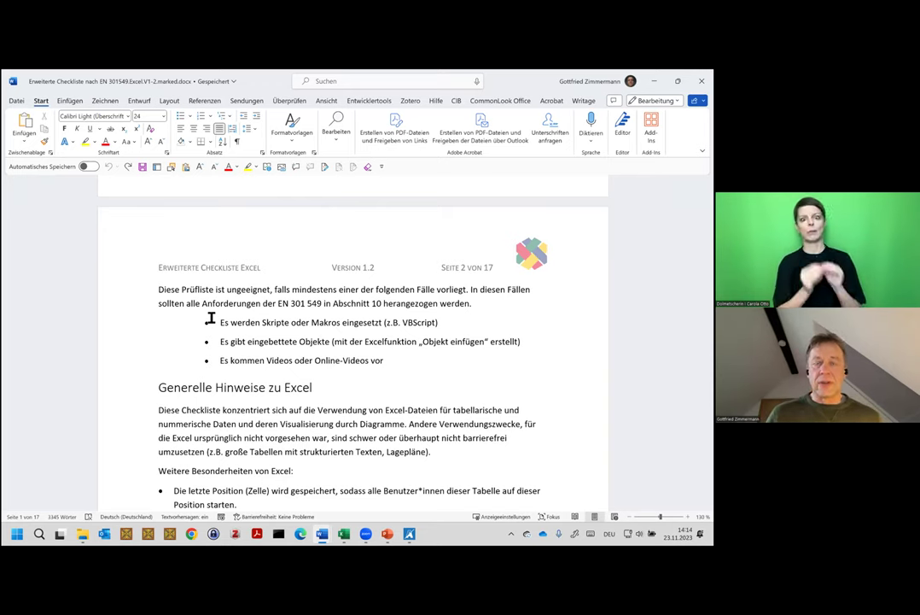
pyautogui.moveTo(234, 387)
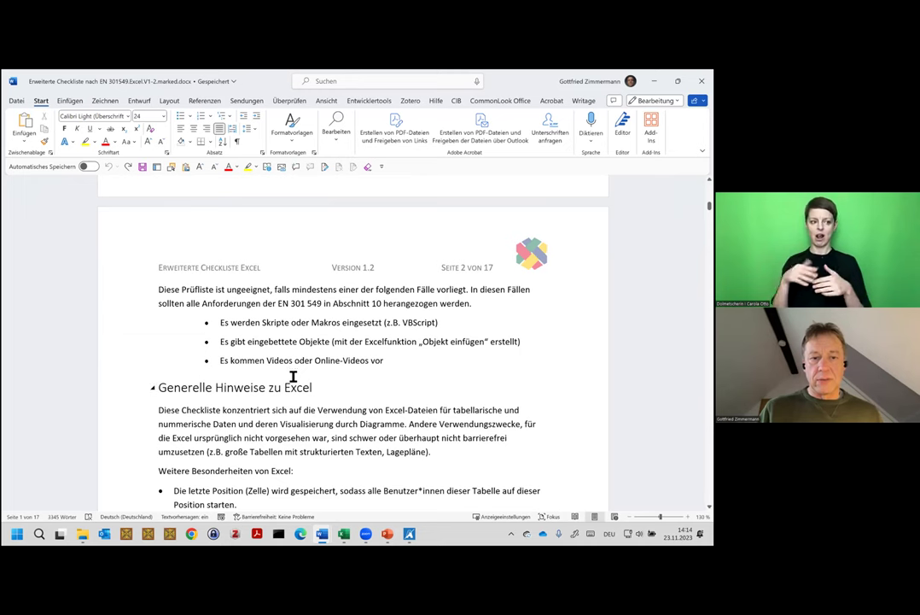
pyautogui.scroll(-1, 293, 377)
pyautogui.scroll(-2, 292, 376)
pyautogui.scroll(-1, 293, 377)
pyautogui.scroll(-1, 293, 378)
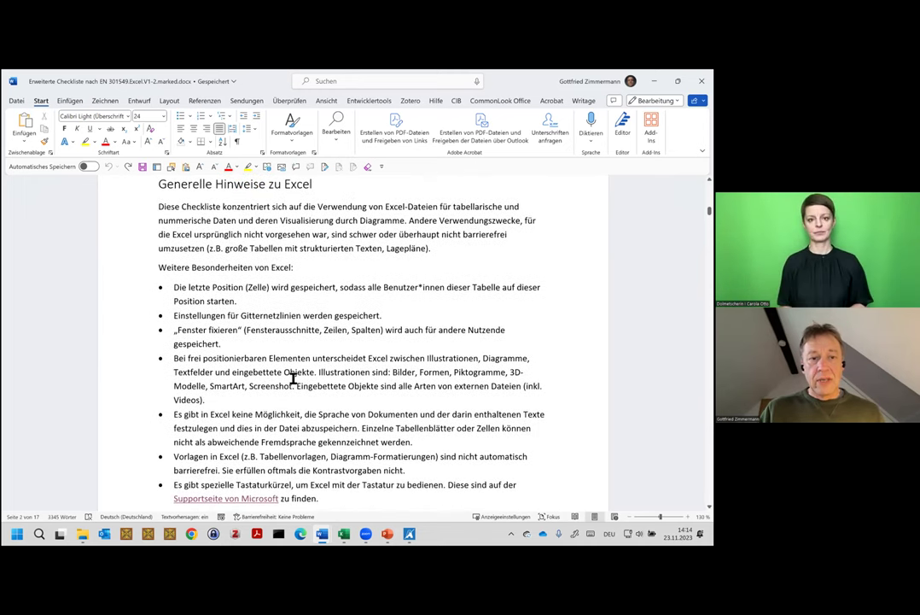
pyautogui.scroll(-1, 293, 378)
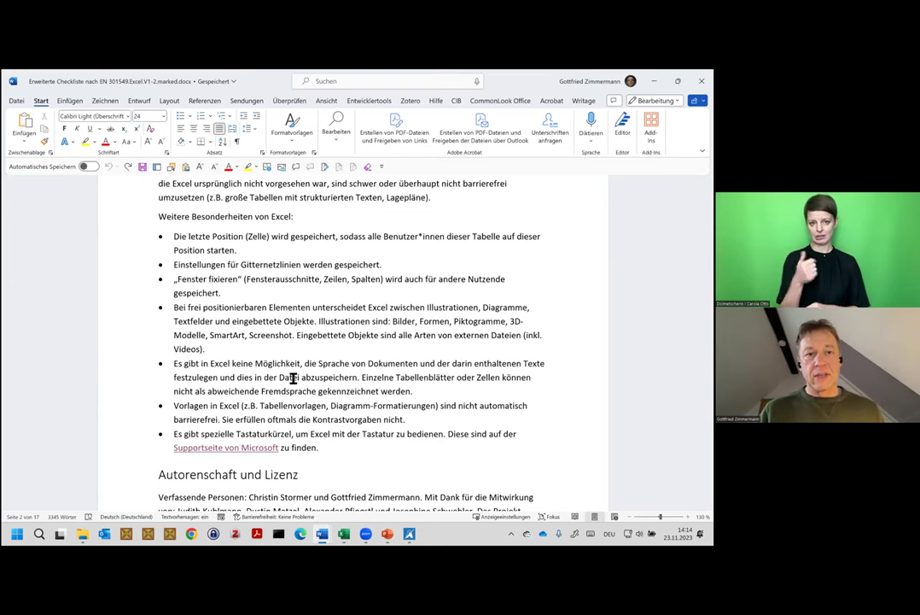
# - Return to Testtabelle.xlsx and select the Maximaltemperaturen title in cell A1
pyautogui.hotkey('alt', 'Tab')
pyautogui.press('Tab')
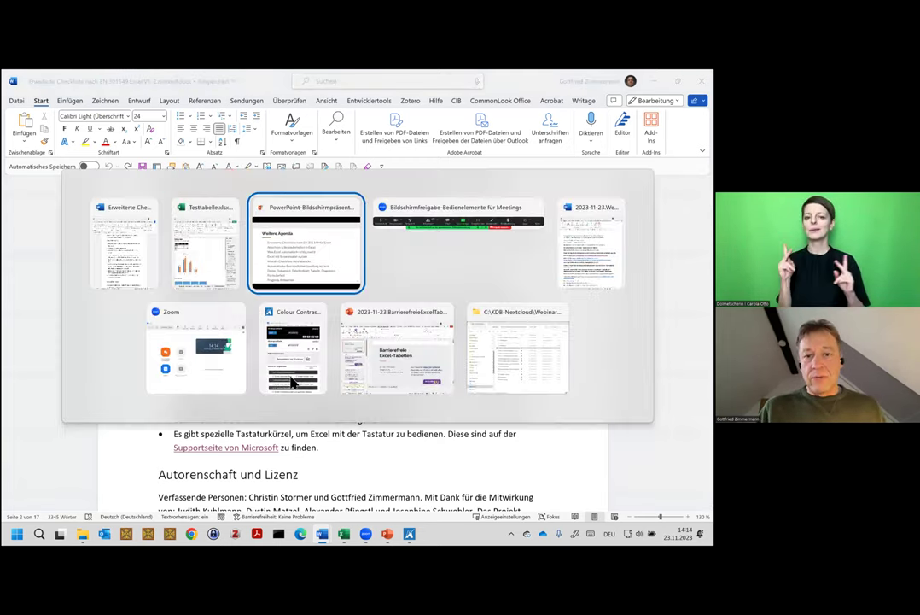
pyautogui.hotkey('alt', 'shift', 'Tab')
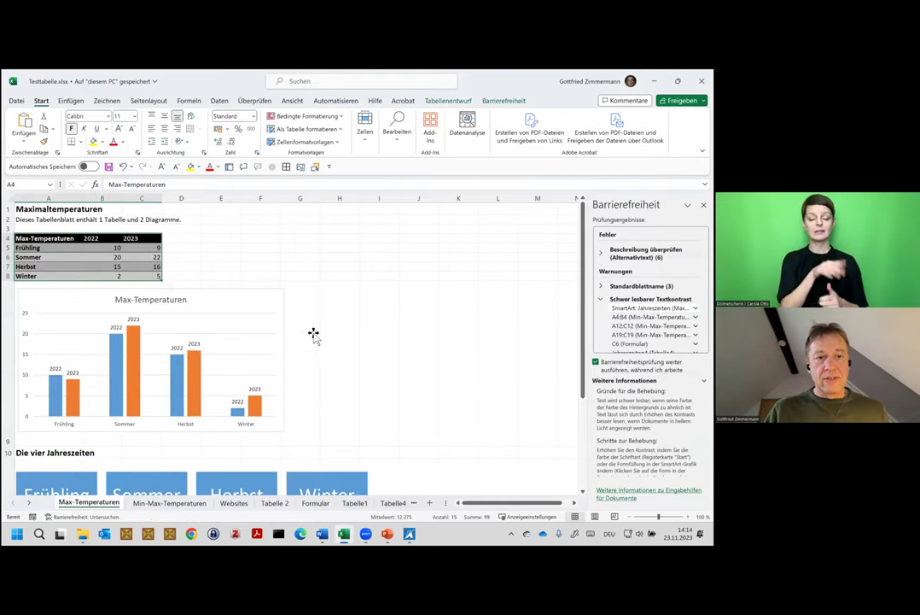
pyautogui.scroll(1, 312, 332)
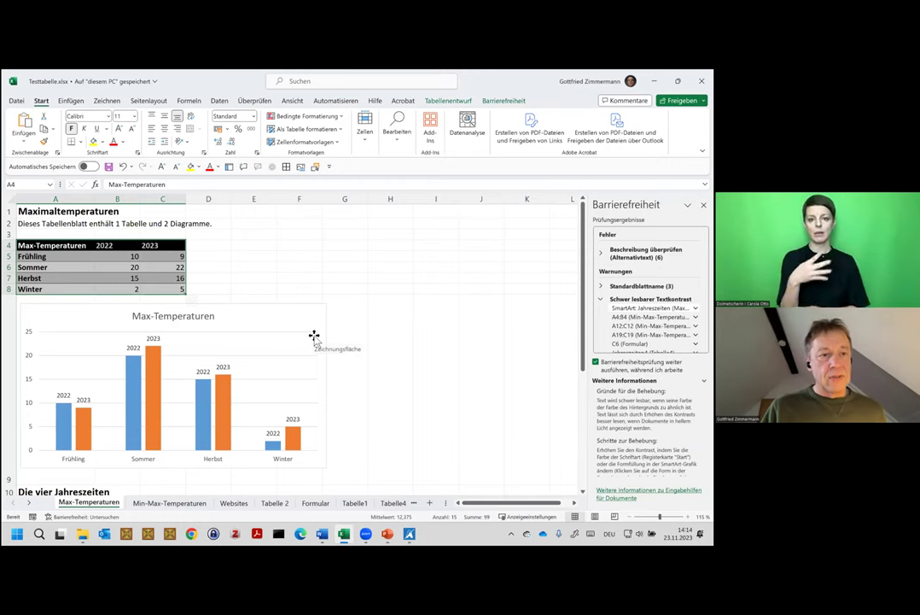
pyautogui.click(43, 211)
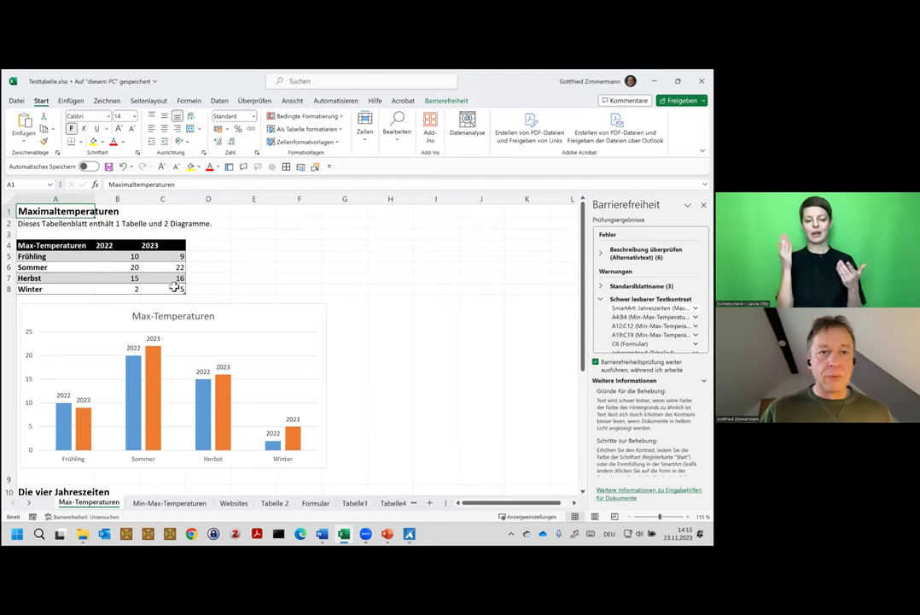
# - Spell-check the Max-Temperaturen sheet via Überprüfen > Rechtschreibung and confirm the completion message
pyautogui.click(254, 100)
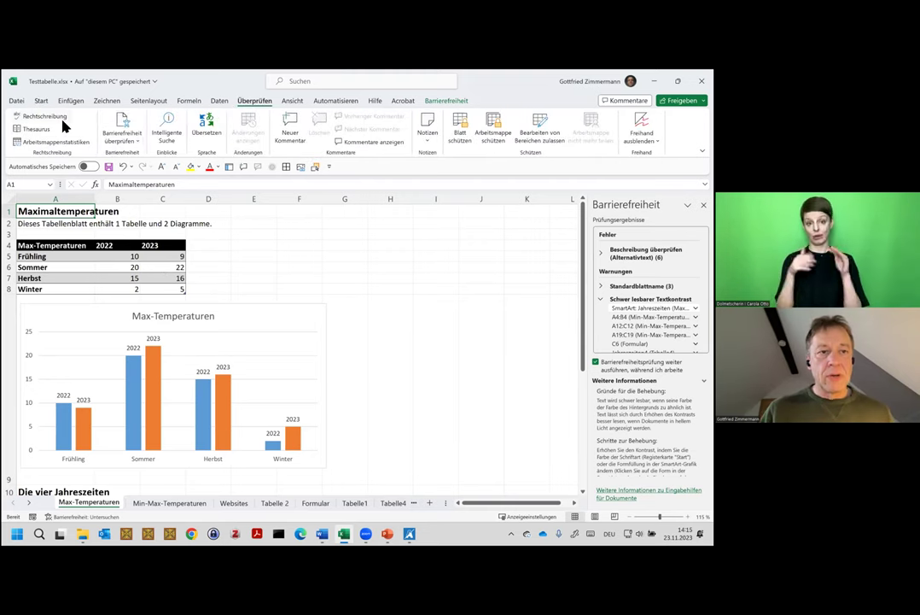
pyautogui.click(51, 117)
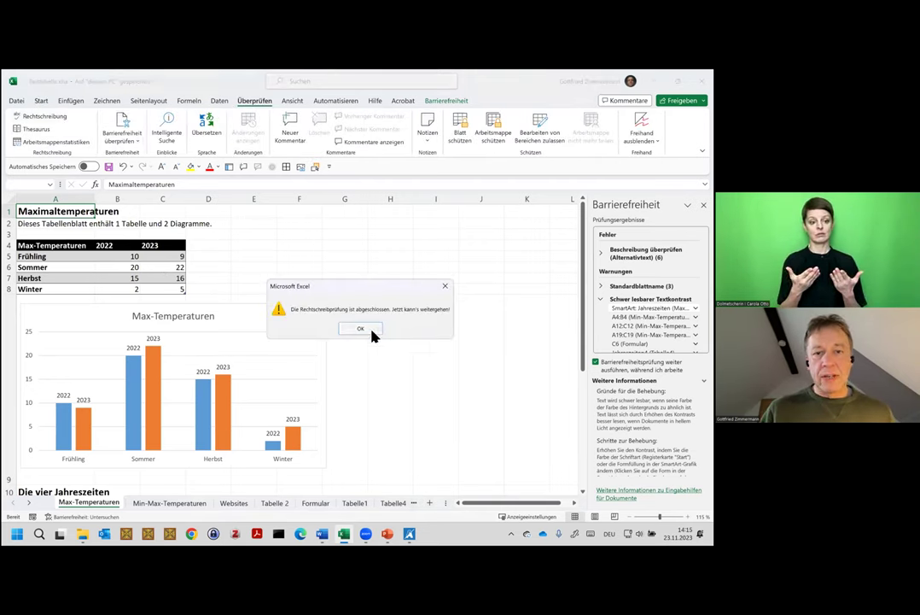
pyautogui.click(369, 330)
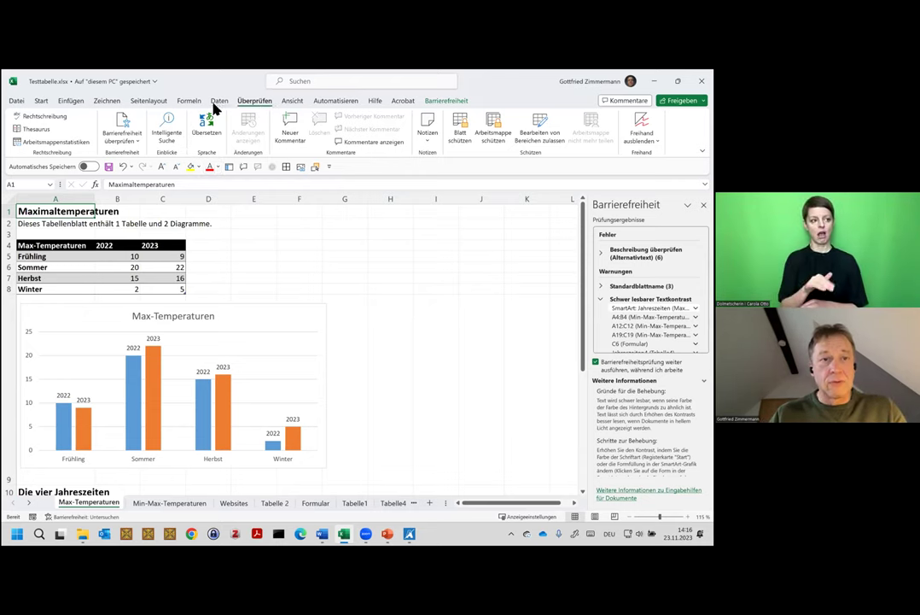
pyautogui.click(294, 101)
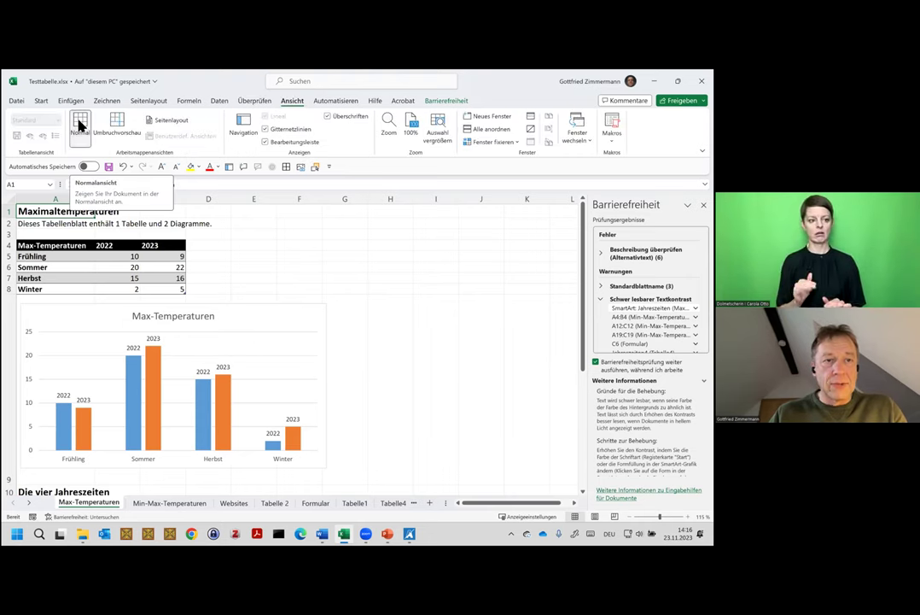
pyautogui.click(116, 124)
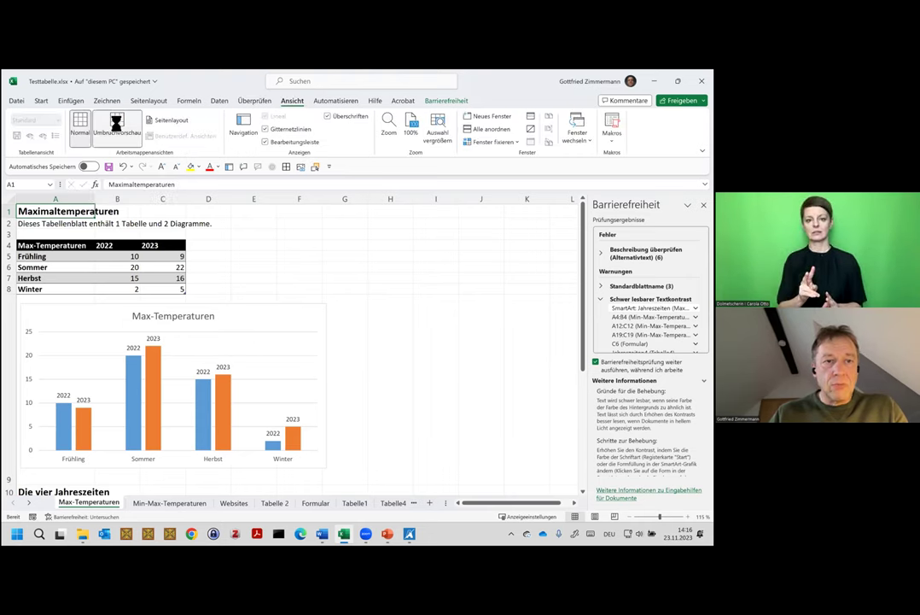
pyautogui.click(169, 122)
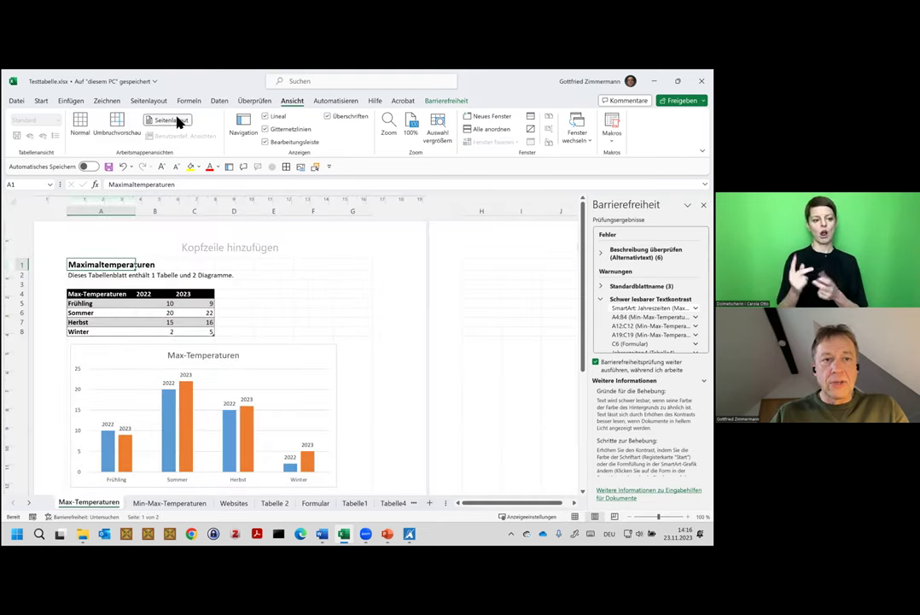
pyautogui.click(81, 127)
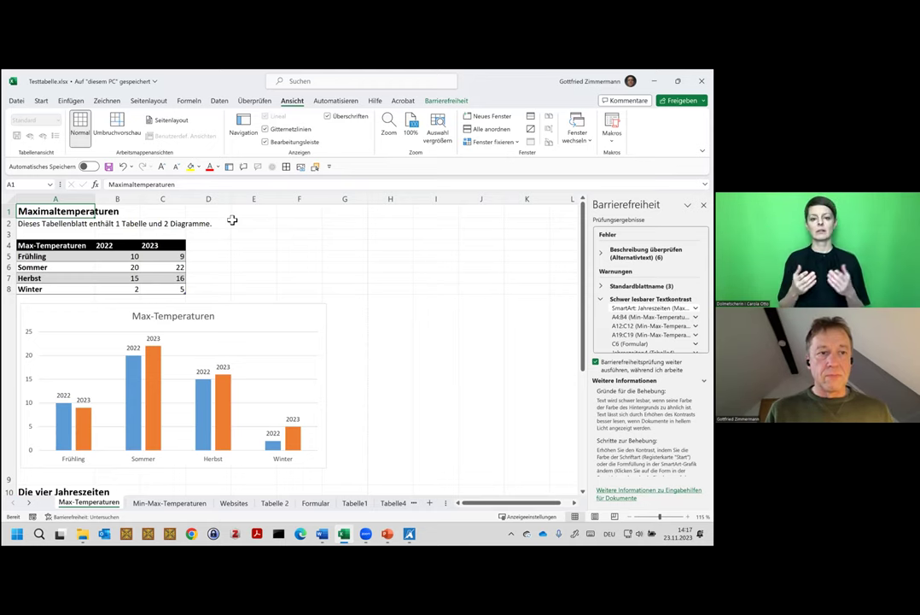
pyautogui.press('Down')
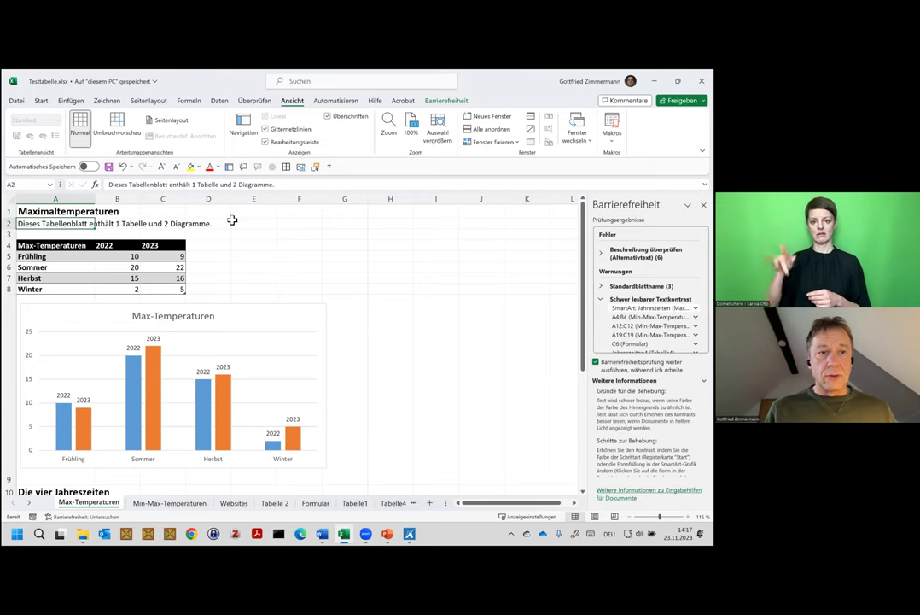
pyautogui.press('Down')
pyautogui.press('Down')
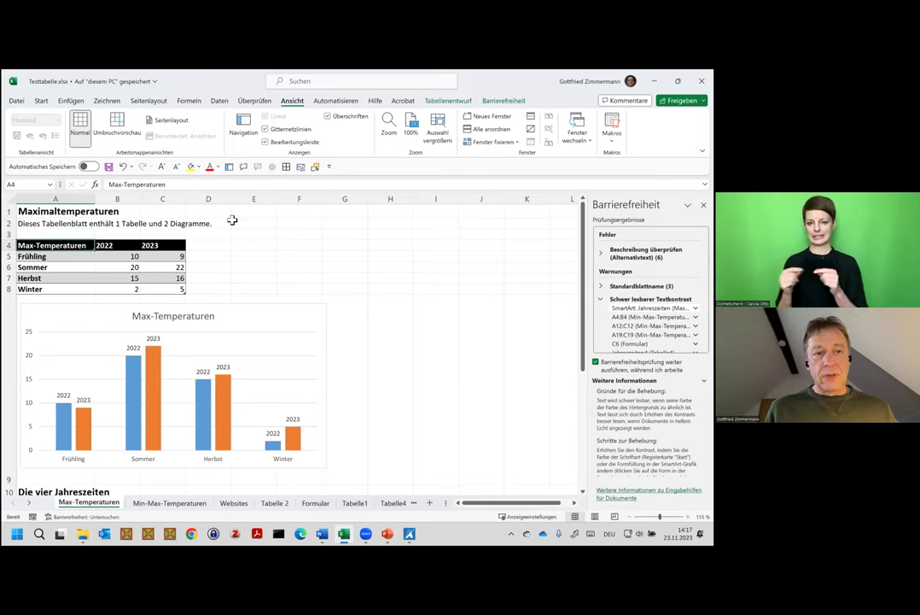
pyautogui.press('Right')
pyautogui.press('Right')
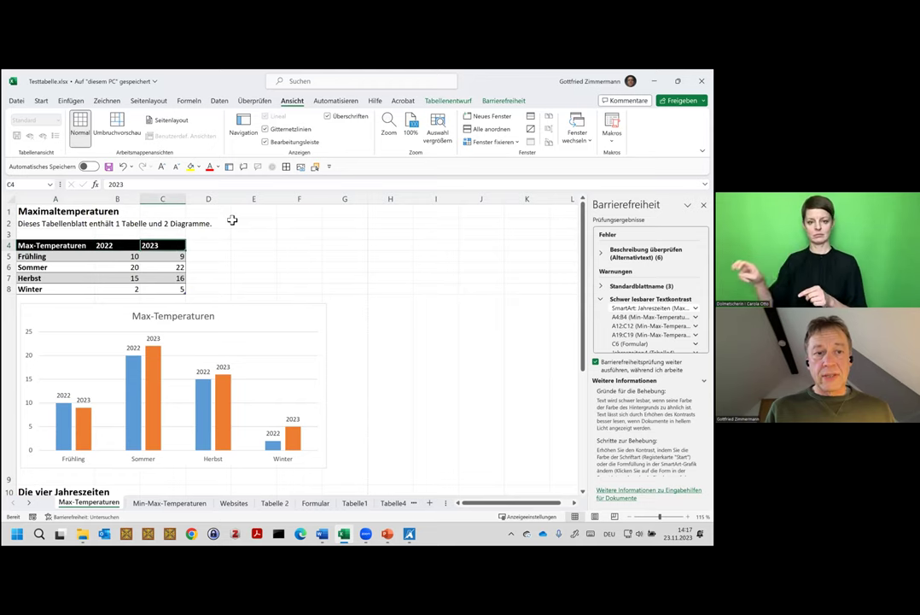
pyautogui.press('Down')
pyautogui.press('Down')
pyautogui.press('Down')
pyautogui.press('Down')
pyautogui.press('Left')
pyautogui.press('Left')
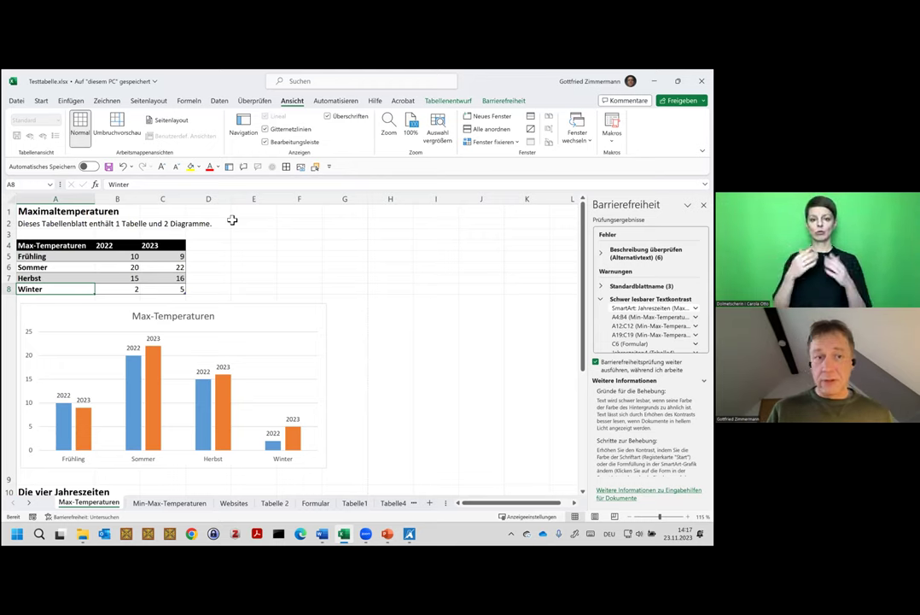
pyautogui.press('Up')
pyautogui.press('Up')
pyautogui.press('Up')
pyautogui.press('Up')
pyautogui.press('Up')
pyautogui.press('Up')
pyautogui.press('Up')
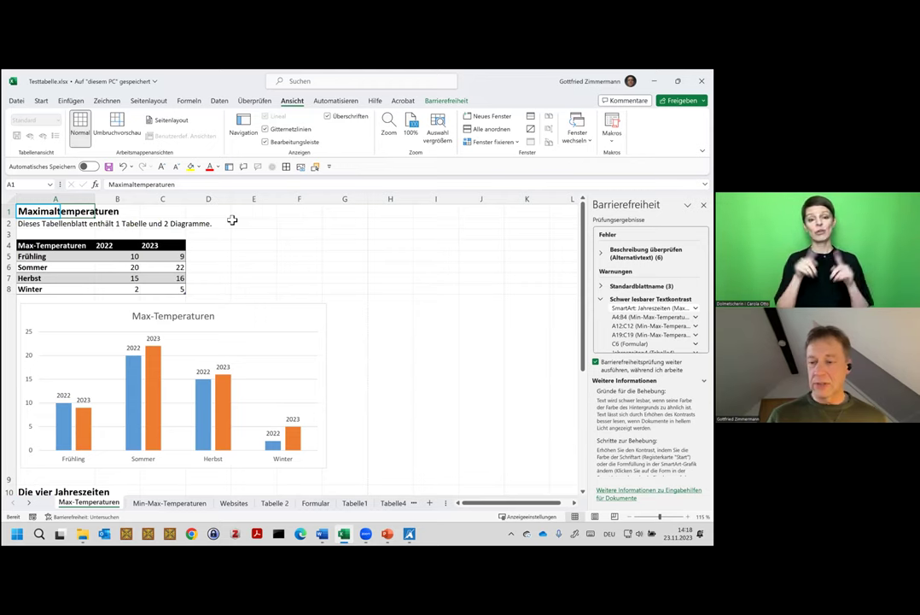
pyautogui.press('Down')
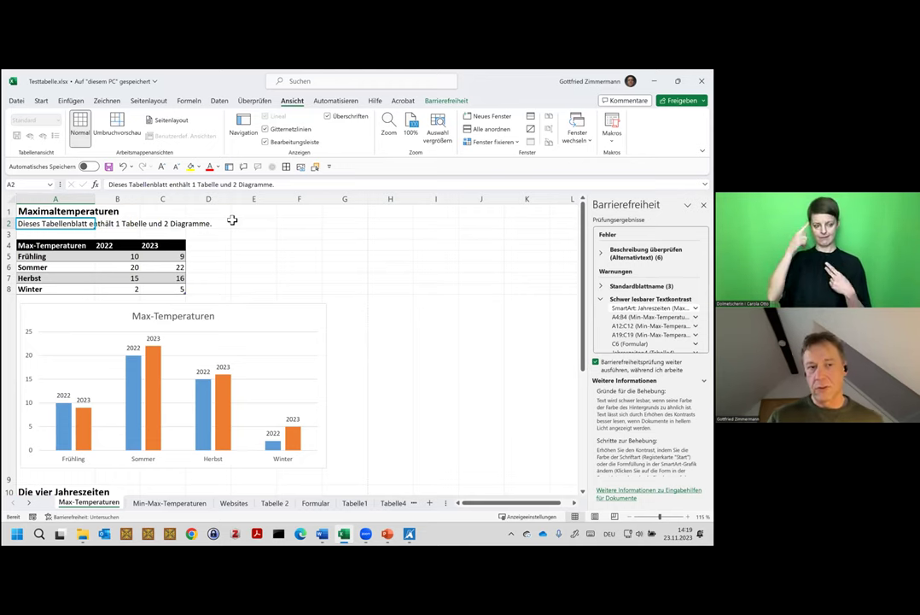
pyautogui.press('Right')
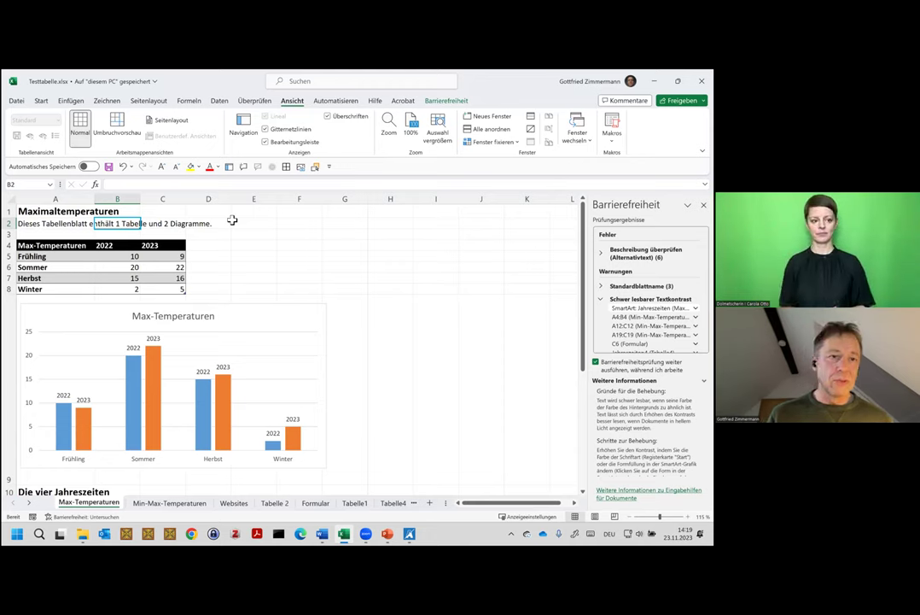
pyautogui.press('Right')
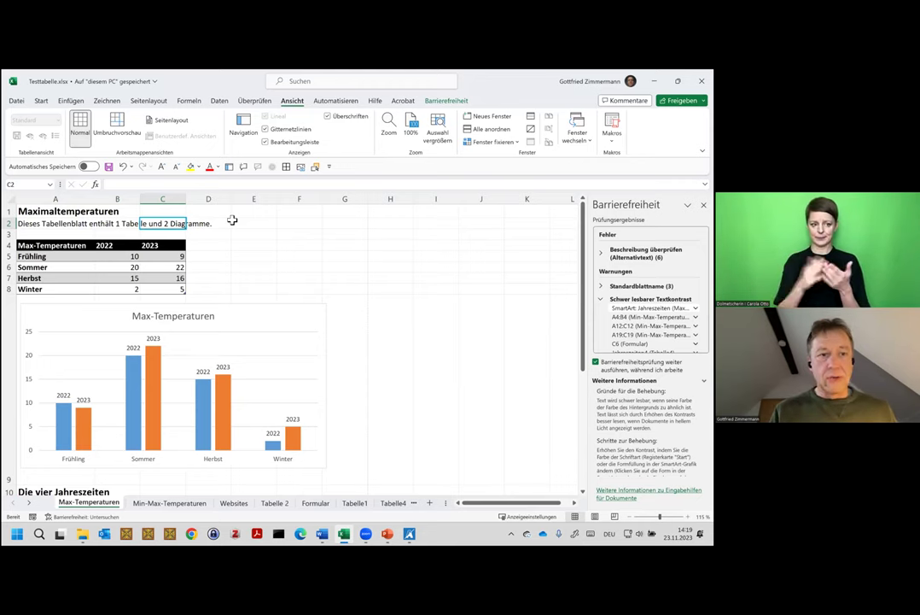
pyautogui.press('Left')
pyautogui.press('Left')
pyautogui.press('Down')
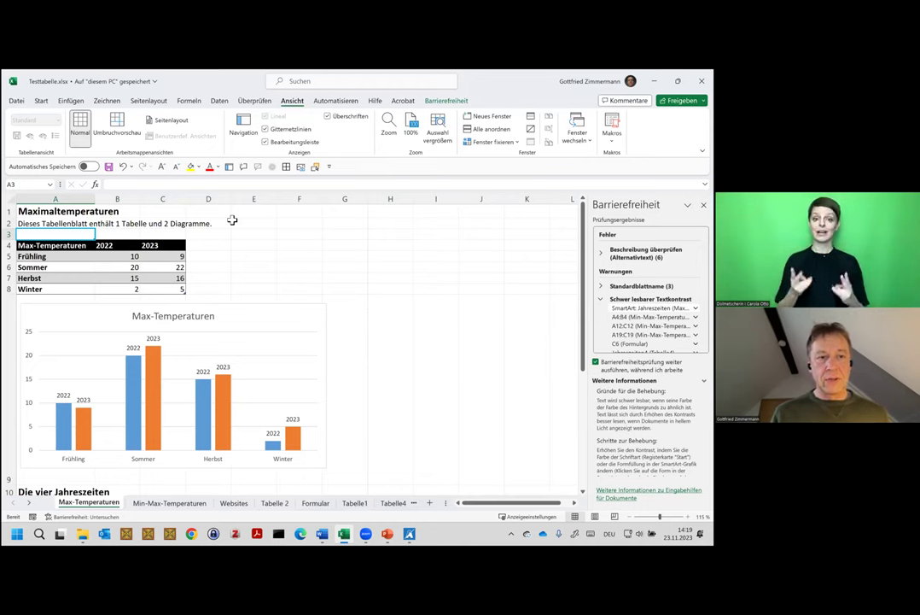
# - Move down into header cell A4, then bring up the Alt+Tab window switcher
pyautogui.press('Down')
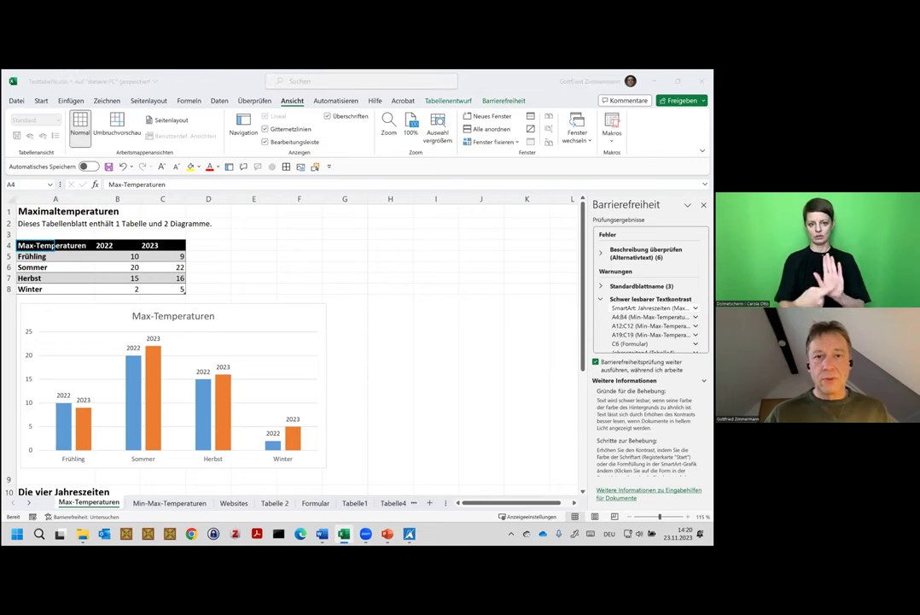
pyautogui.hotkey('alt', 'Tab')
pyautogui.hotkey('alt', 'Tab')
pyautogui.hotkey('alt', 'Tab')
pyautogui.hotkey('alt', 'Tab')
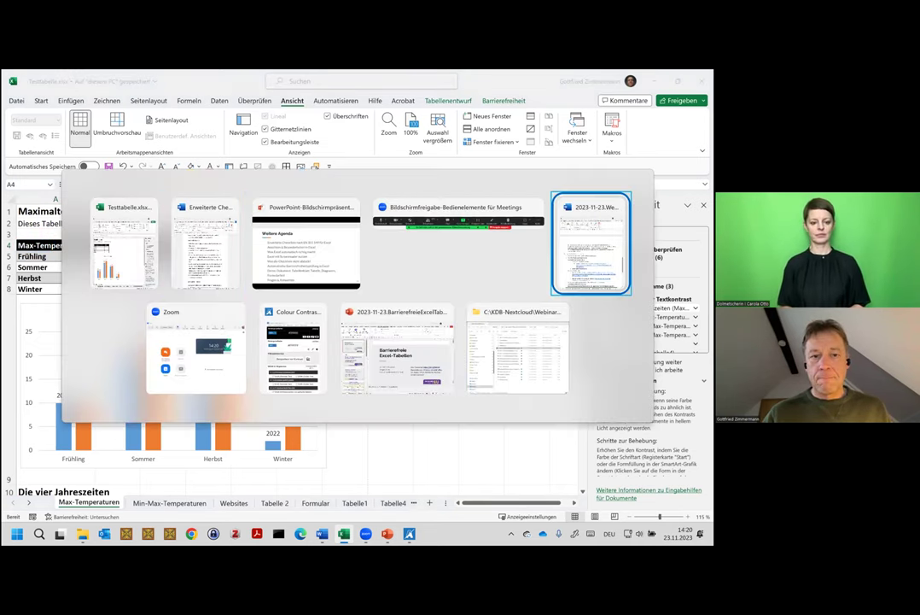
pyautogui.press('Escape')
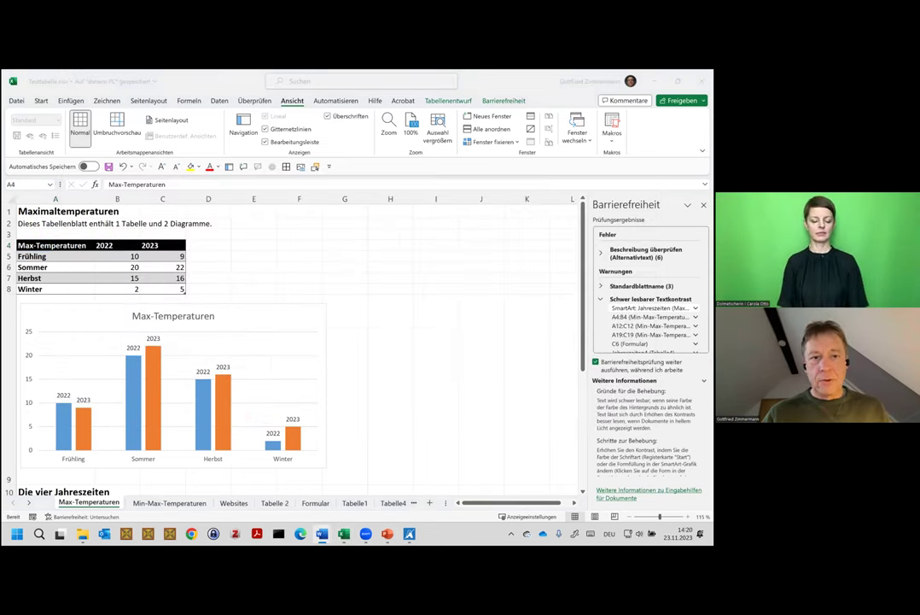
pyautogui.hotkey('alt', 'Tab')
pyautogui.hotkey('alt', 'Tab')
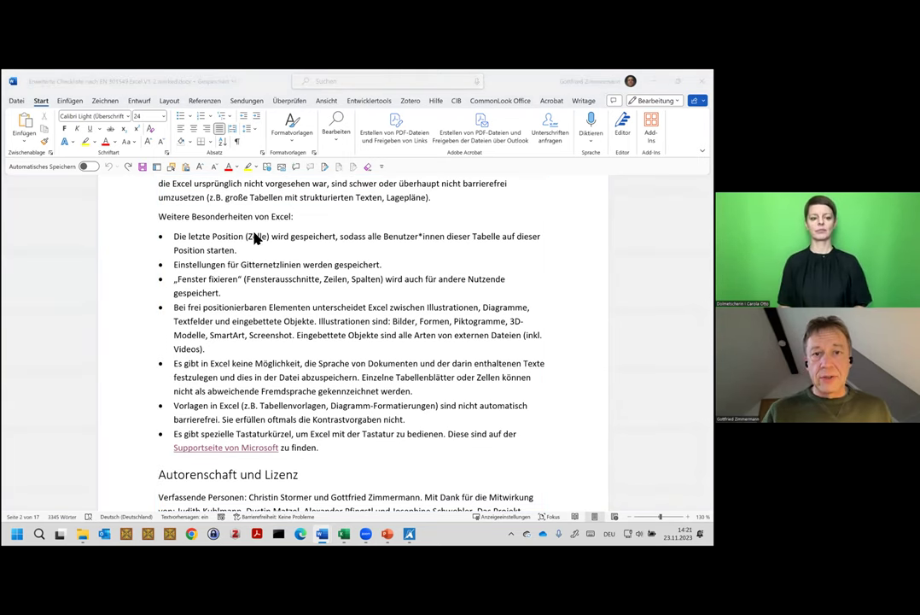
pyautogui.hotkey('alt', 'Tab')
pyautogui.hotkey('alt', 'Tab')
pyautogui.hotkey('alt', 'shift', 'Tab')
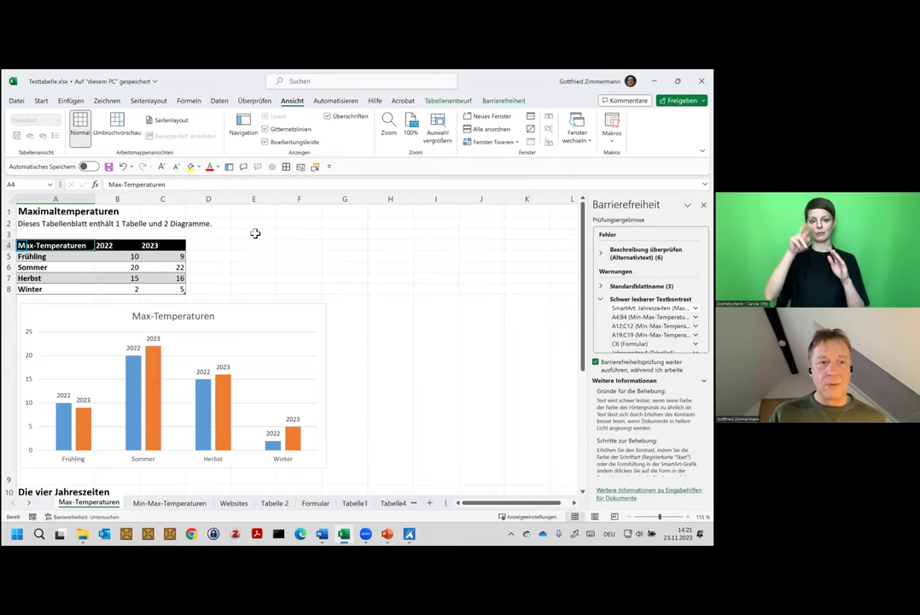
# - Step down through the Frühling to Winter rows to cell A9 below the table
pyautogui.press('Down')
pyautogui.press('Down')
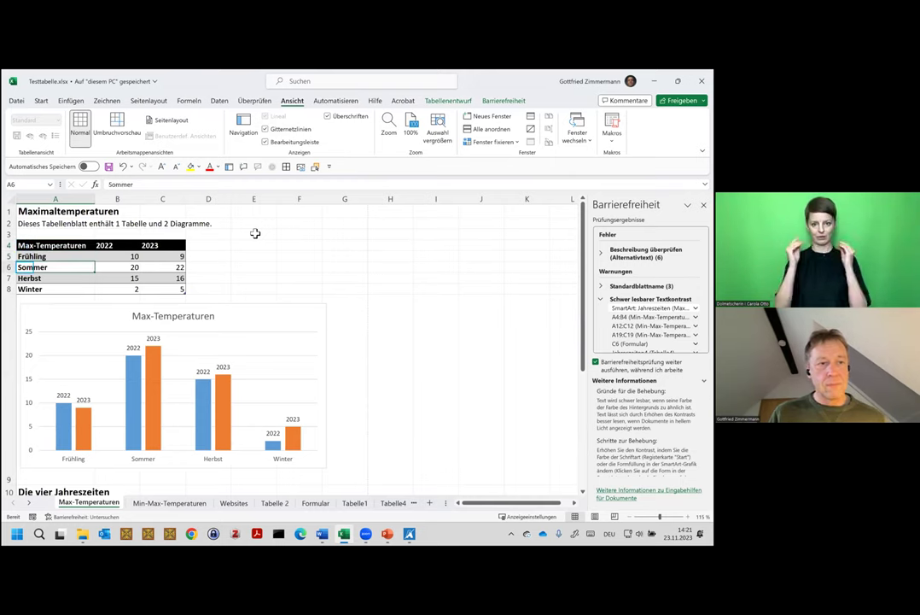
pyautogui.press('Down')
pyautogui.press('Down')
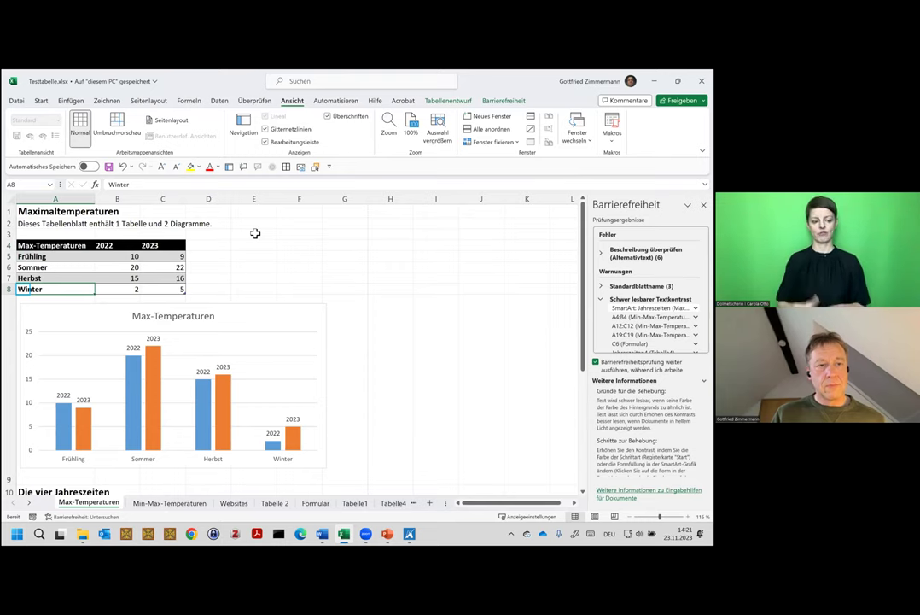
pyautogui.press('Down')
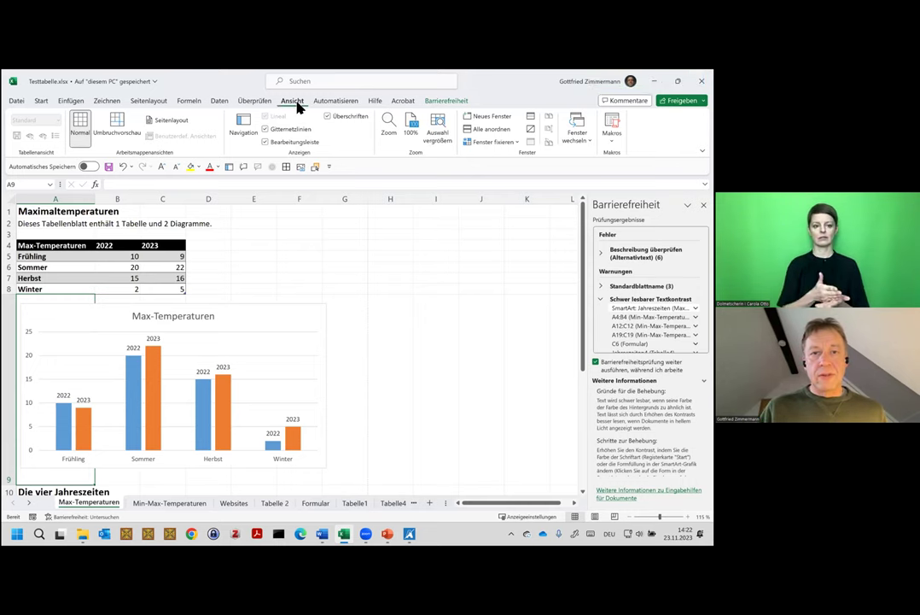
# - Open the Navigation pane from the Ansicht tab to list the sheet's table, chart and SmartArt
pyautogui.click(245, 125)
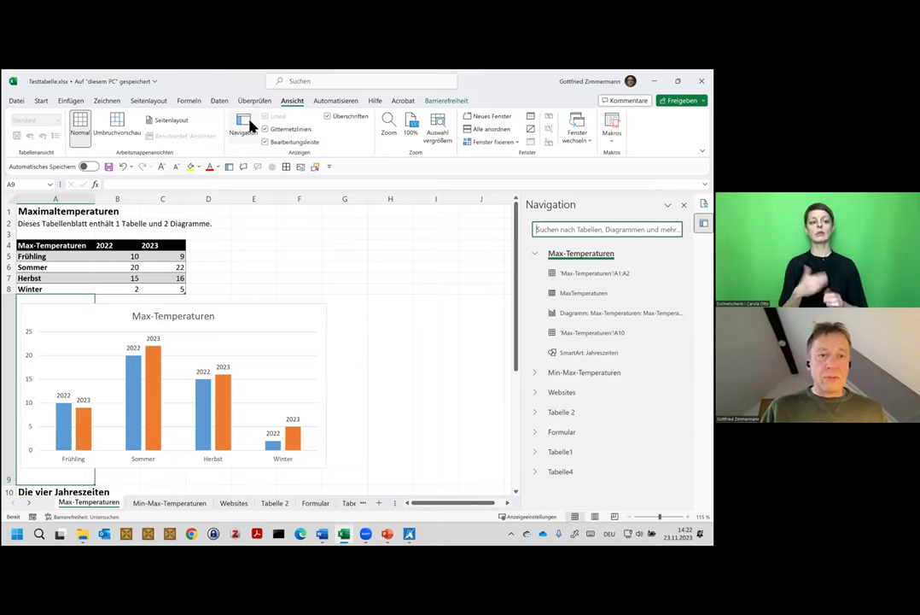
# - From cell A8, move keyboard focus with F6 and Tab to the 'Max-Temperaturen'!A1:A2 navigation entry
pyautogui.click(64, 288)
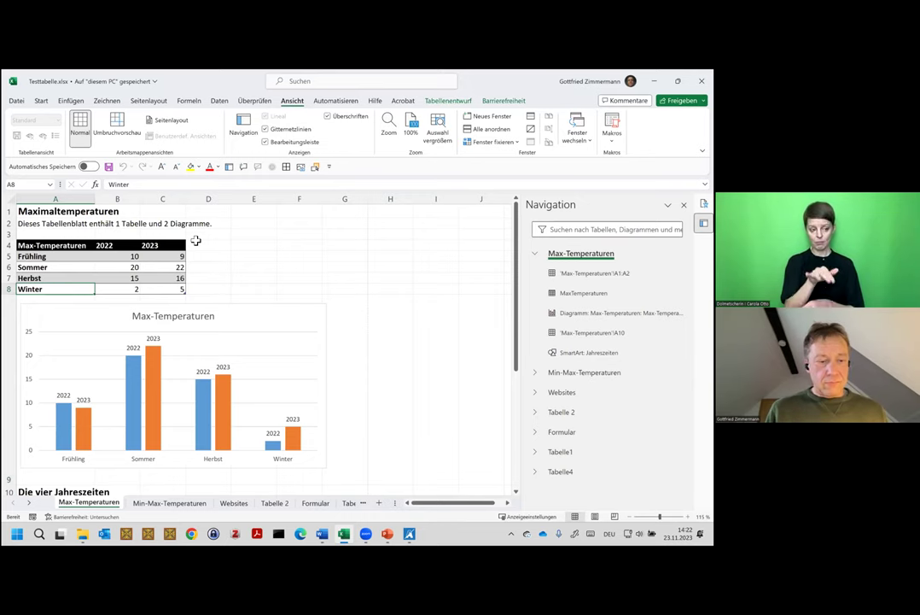
pyautogui.press('F6')
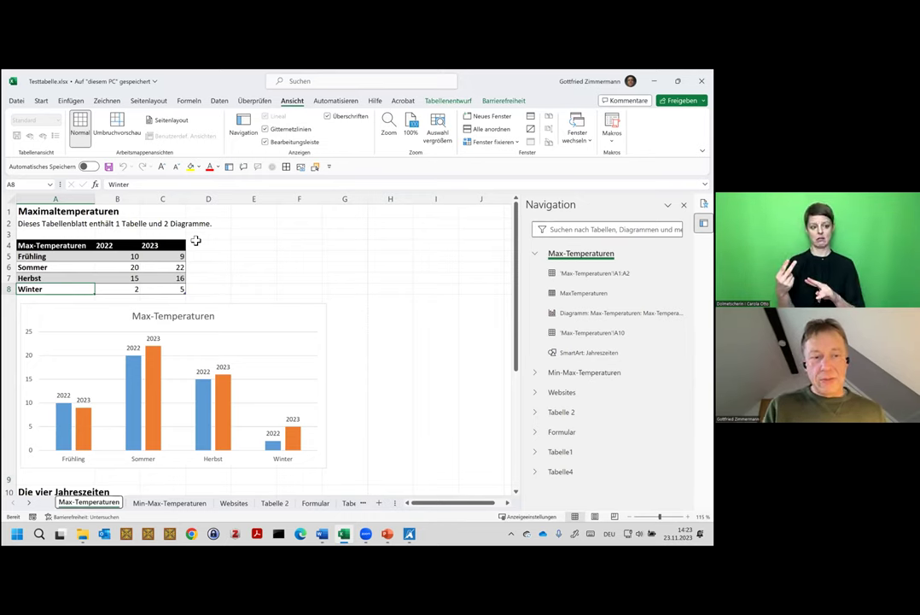
pyautogui.press('F6')
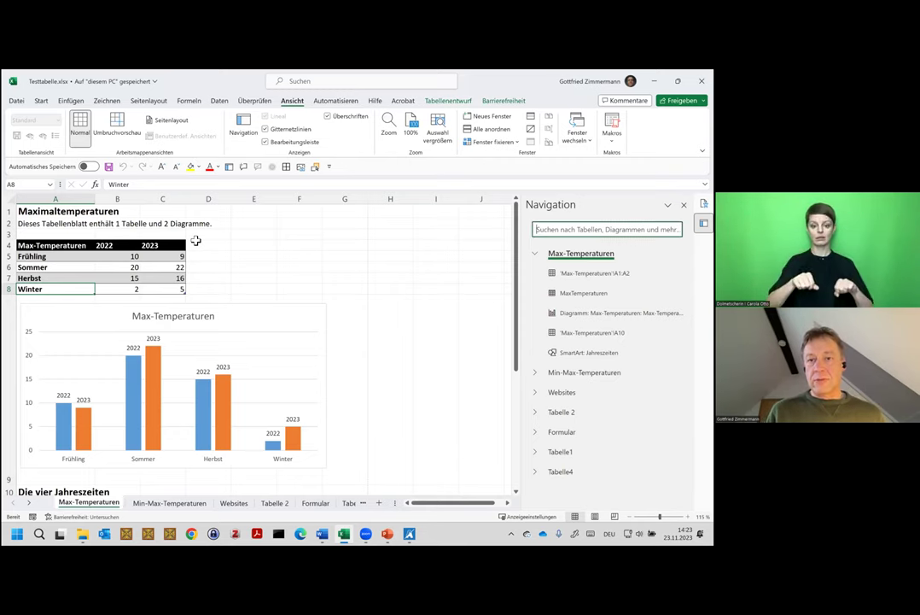
pyautogui.press('Tab')
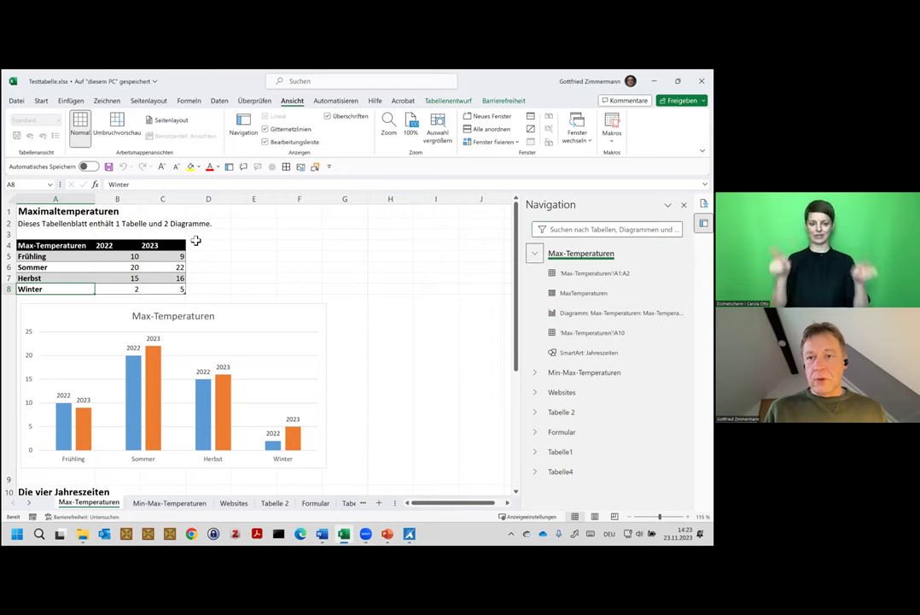
pyautogui.hotkey('shift', 'Tab')
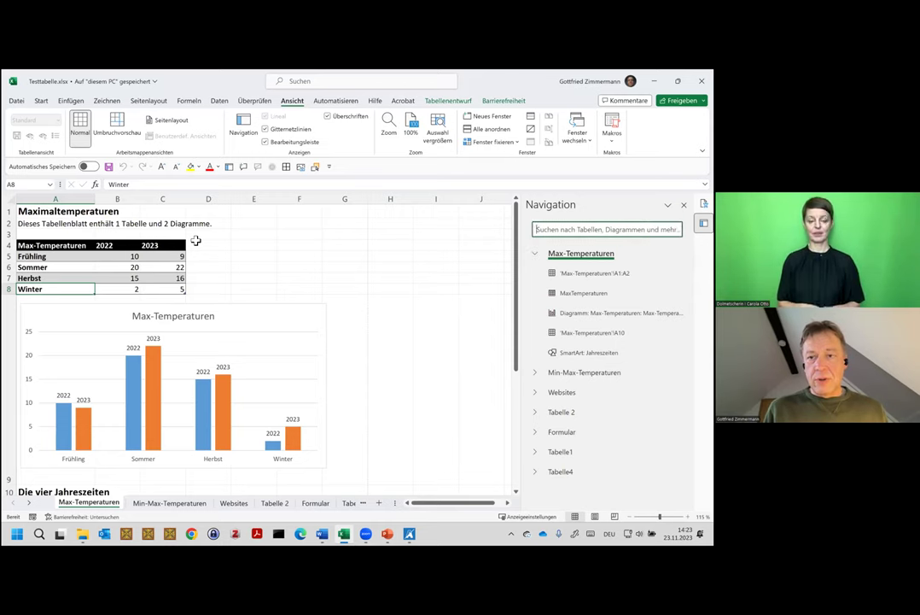
pyautogui.press('Tab')
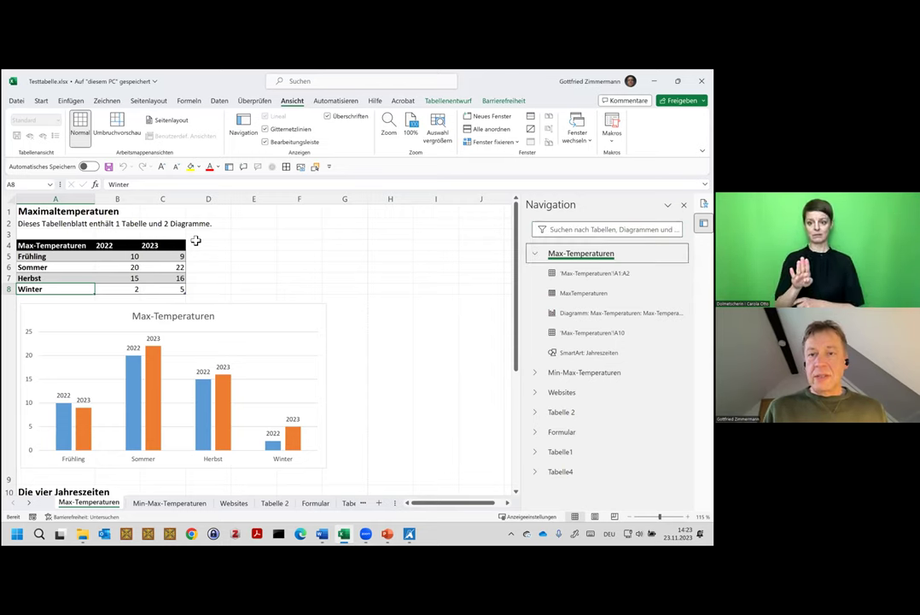
pyautogui.press('Down')
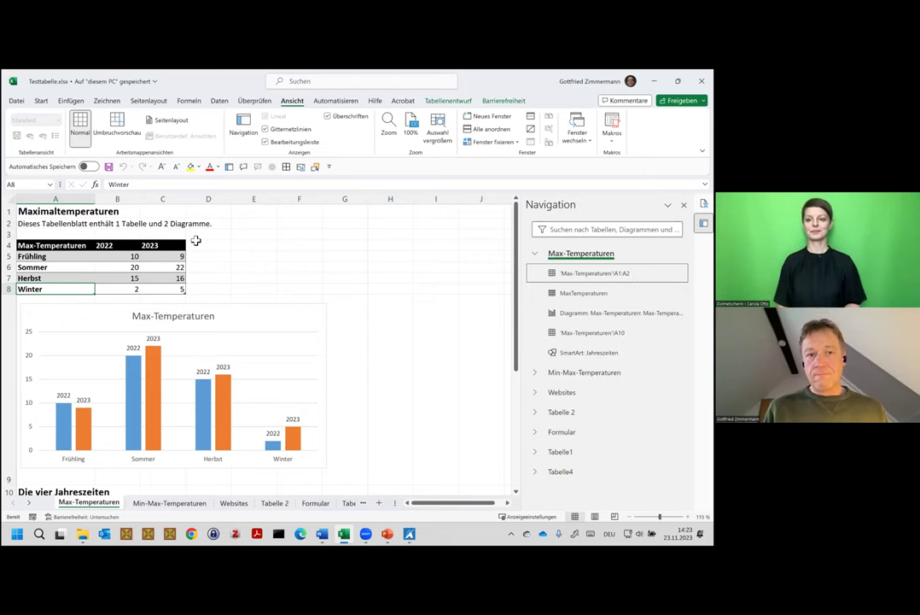
pyautogui.press('F6')
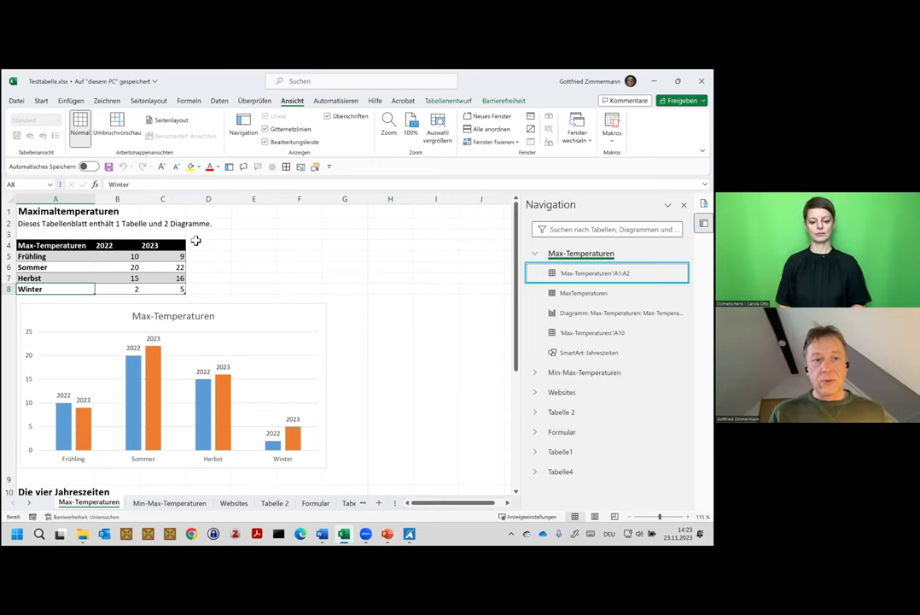
# - Jump to title cells A1:A2, then bring focus back to the MaxTemperaturen table entry
pyautogui.press('Return')
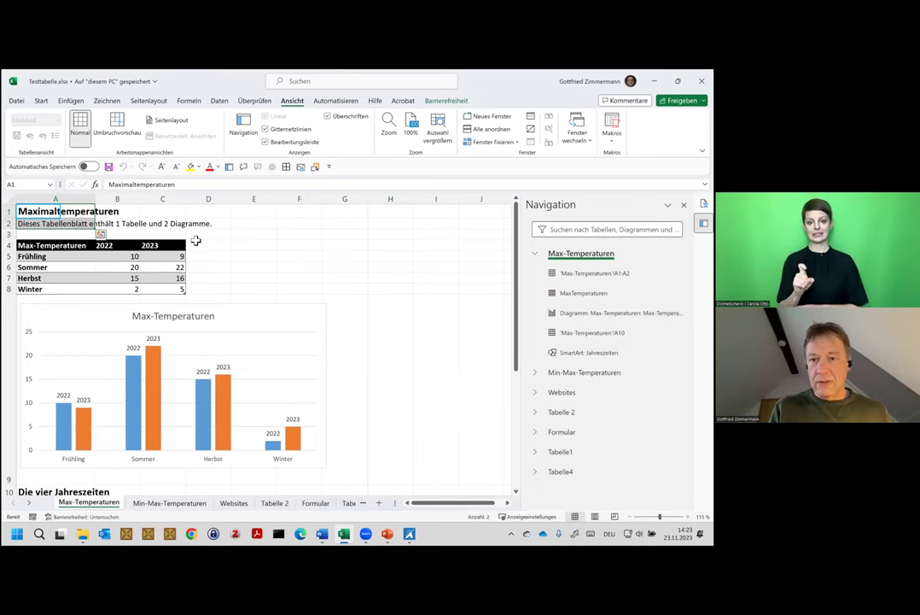
pyautogui.press('F6')
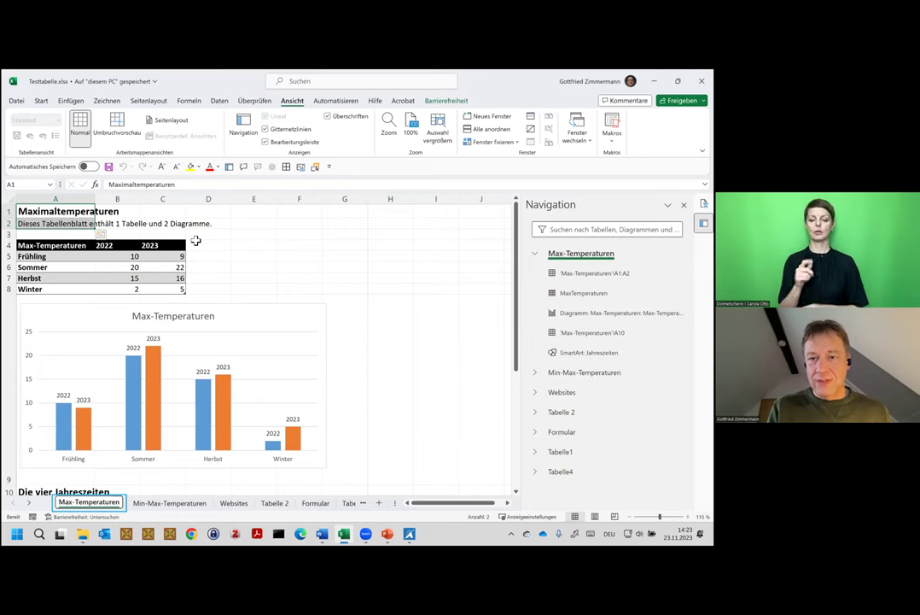
pyautogui.press('F6')
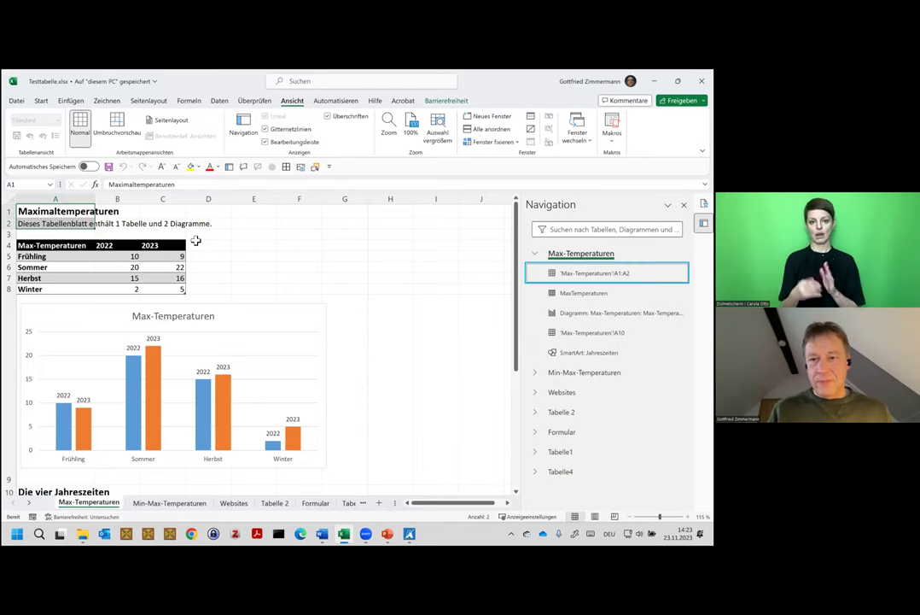
pyautogui.press('Down')
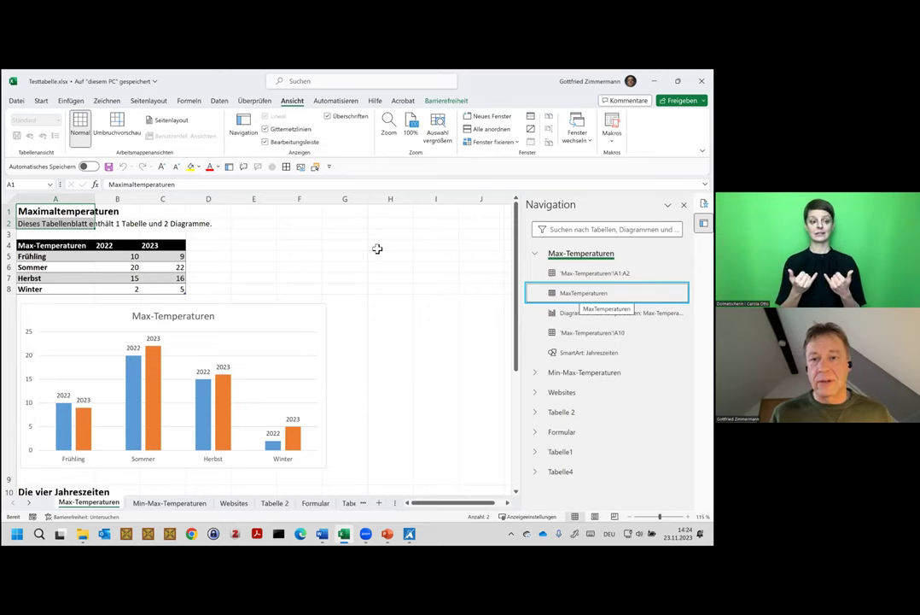
# - Move past the chart entry to 'Max-Temperaturen'!A10 and scroll to the 'Die vier Jahreszeiten' heading
pyautogui.press('Down')
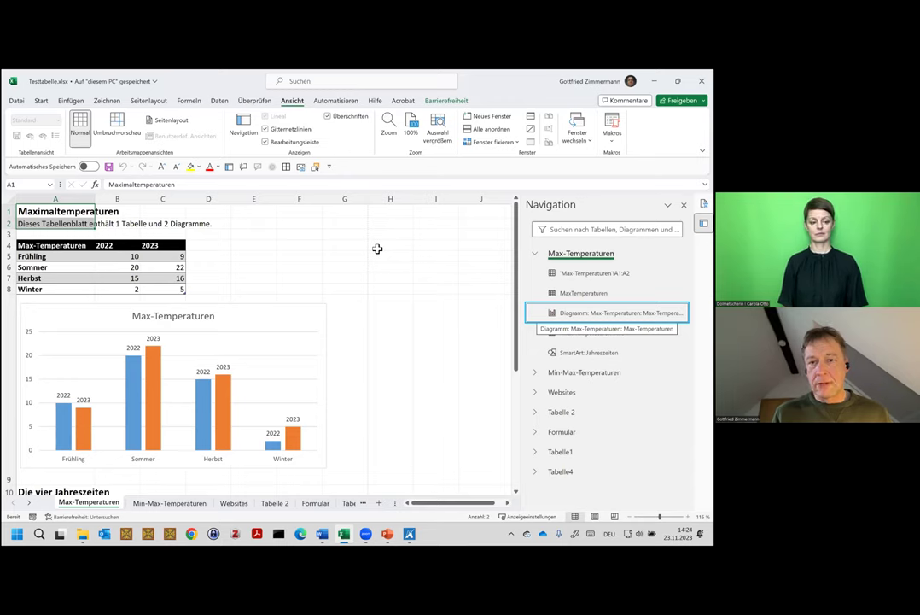
pyautogui.press('Down')
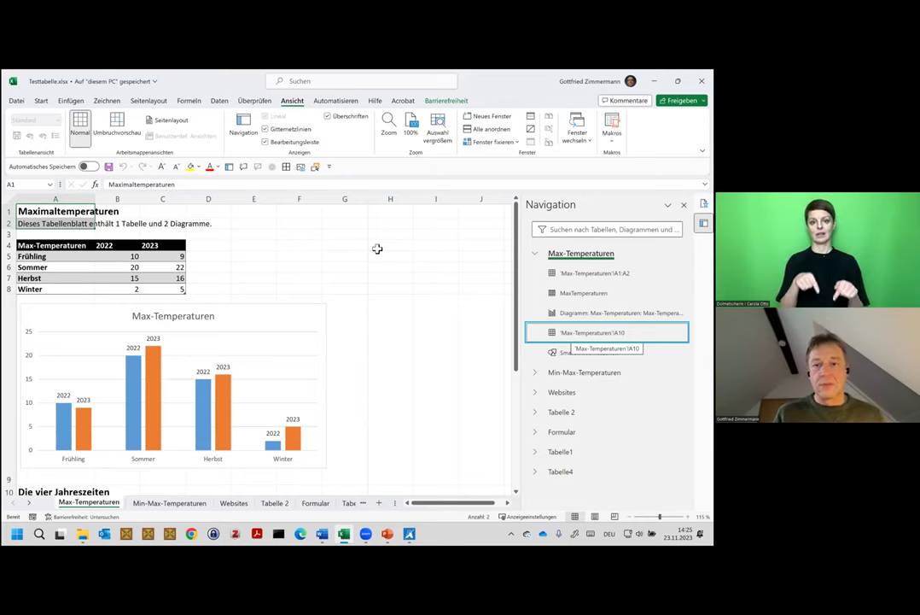
pyautogui.scroll(-1, 377, 249)
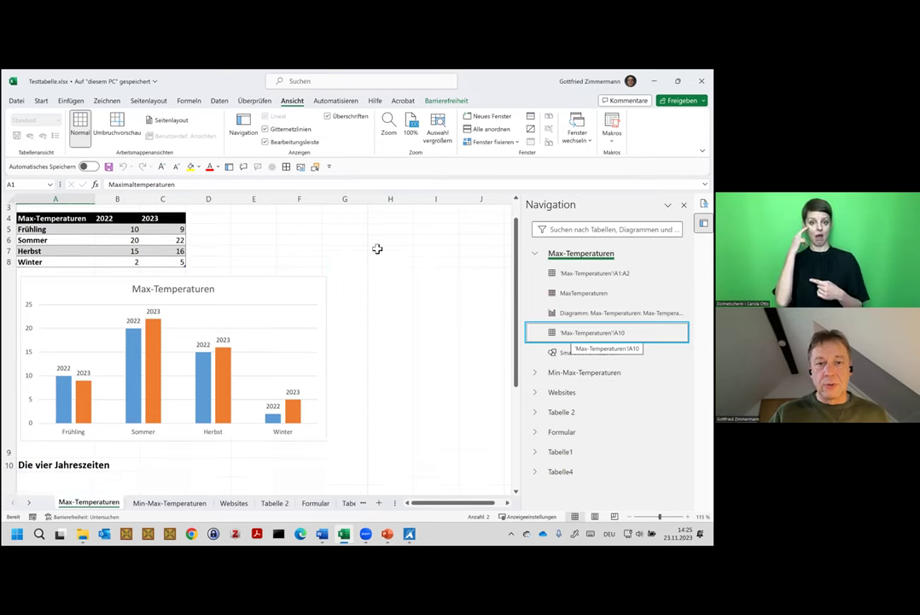
pyautogui.scroll(-1, 377, 249)
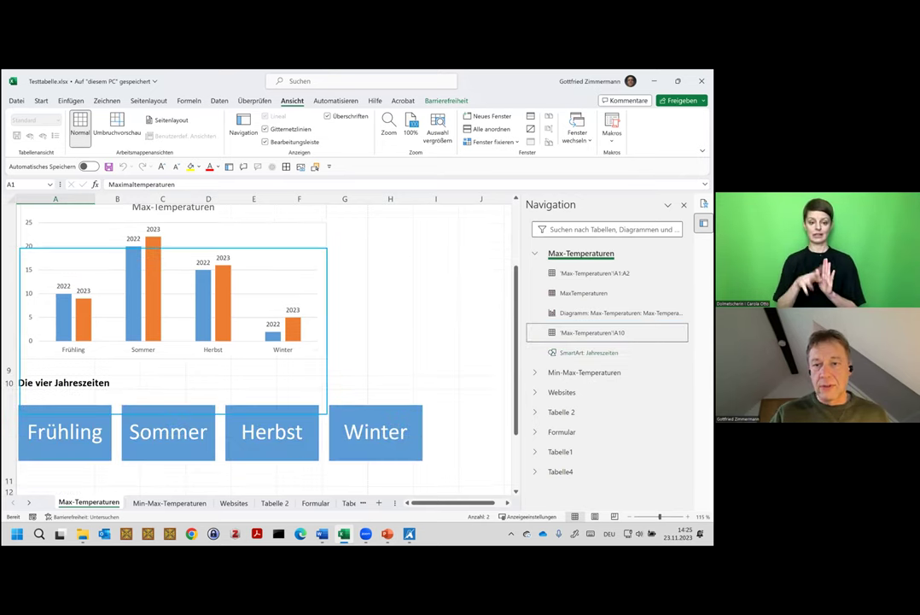
# - Move down to the SmartArt: Jahreszeiten entry so the four season boxes are selected
pyautogui.press('Down')
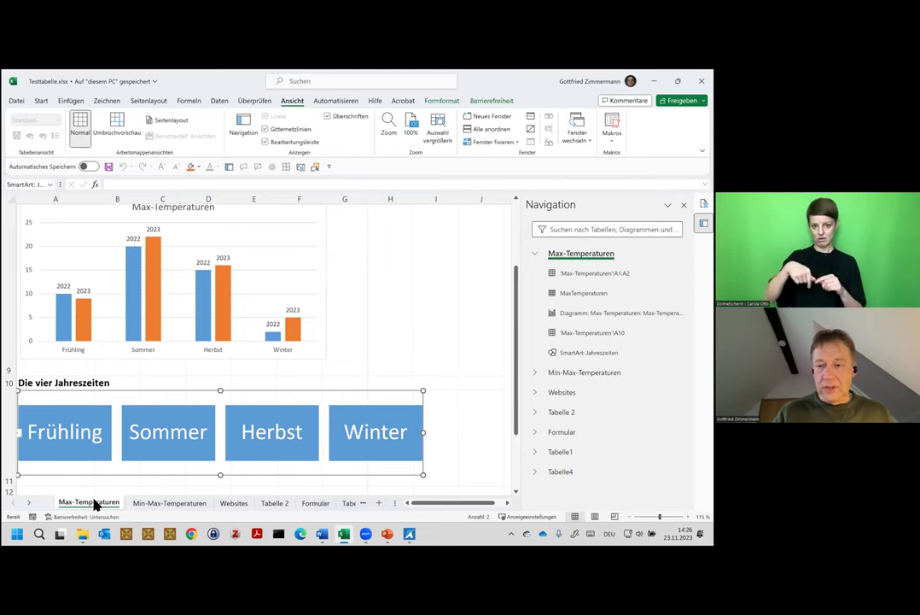
# - Leave Max-Temperaturen for the Min-Max-Temperaturen sheet with its three temperature tables
pyautogui.hotkey('ctrl', 'pagedown')
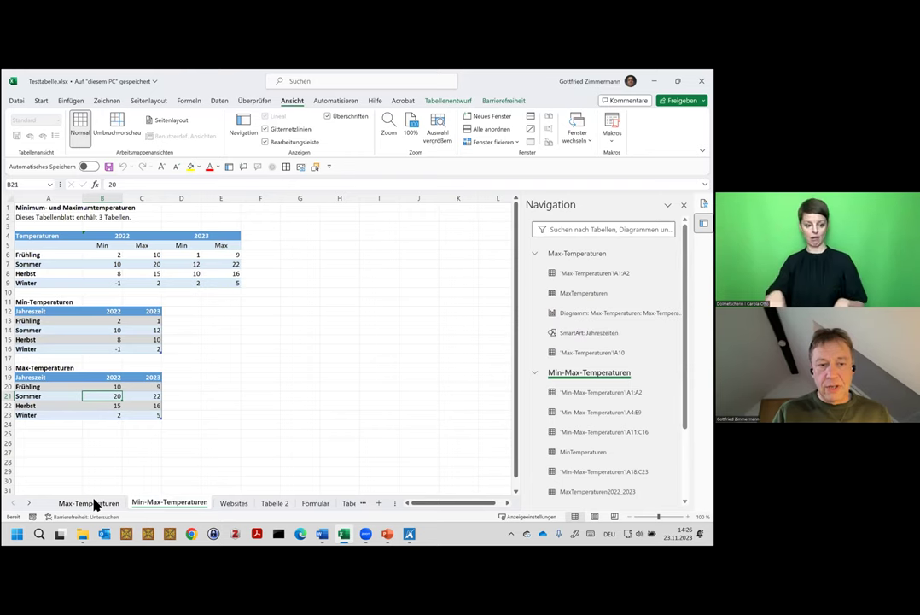
pyautogui.click(89, 503)
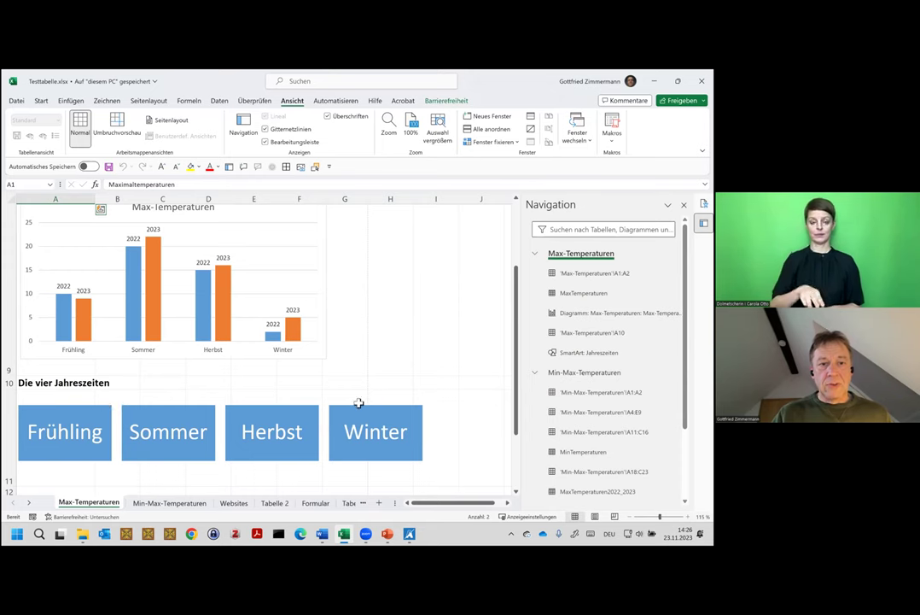
pyautogui.scroll(3, 359, 405)
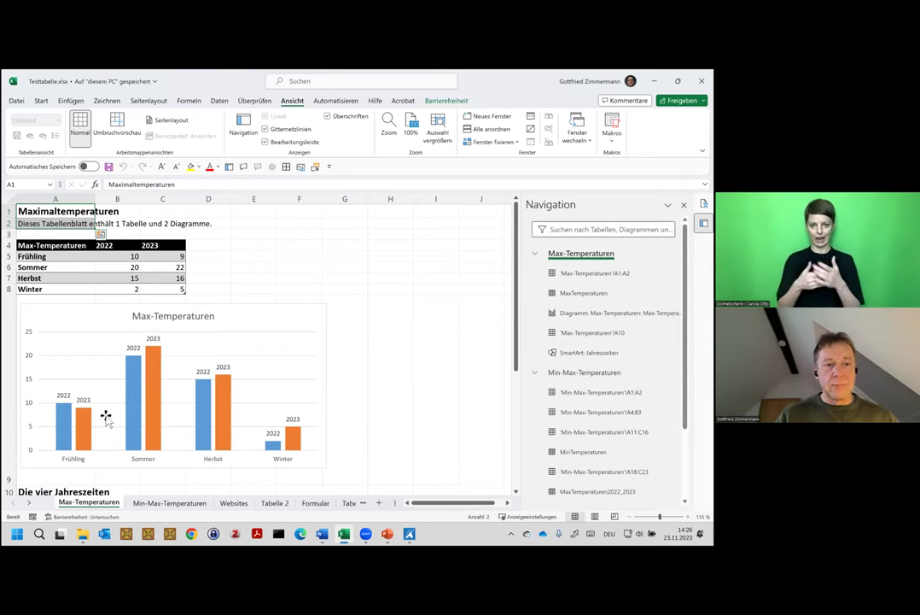
pyautogui.click(158, 504)
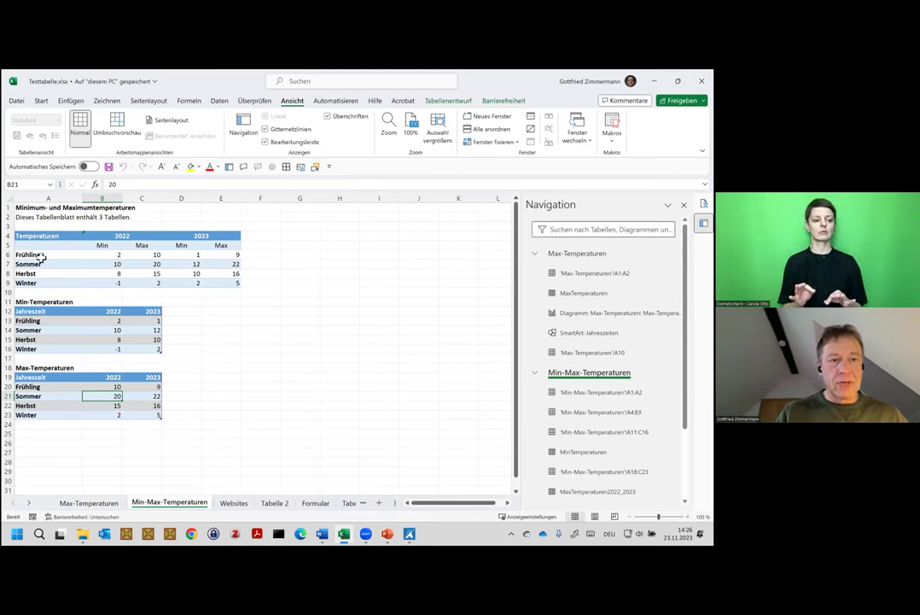
# - Format A6:E9 as a Gold Hell 12 table without headers, adding a Spalte1–Spalte5 header row
pyautogui.moveTo(41, 255); pyautogui.dragTo(222, 285)
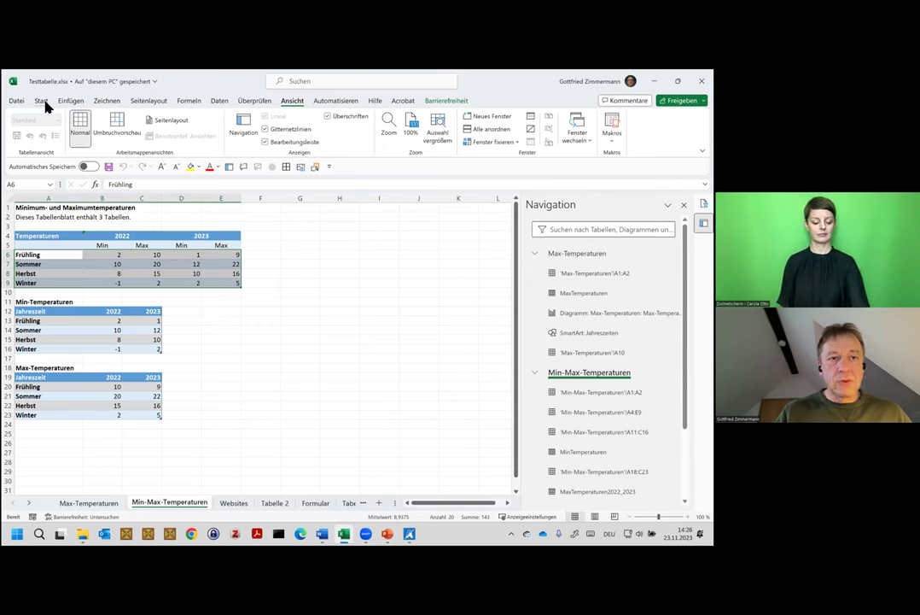
pyautogui.click(46, 103)
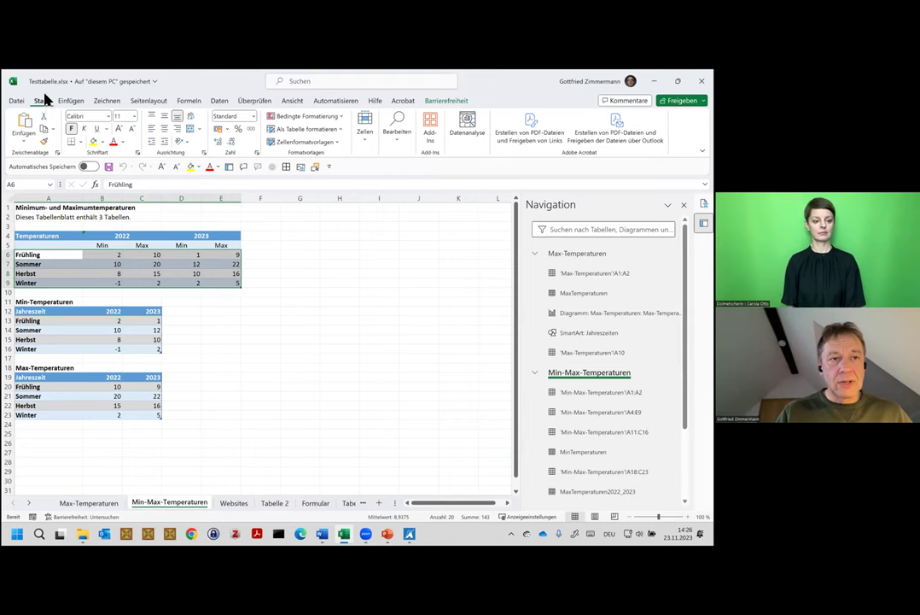
pyautogui.click(341, 129)
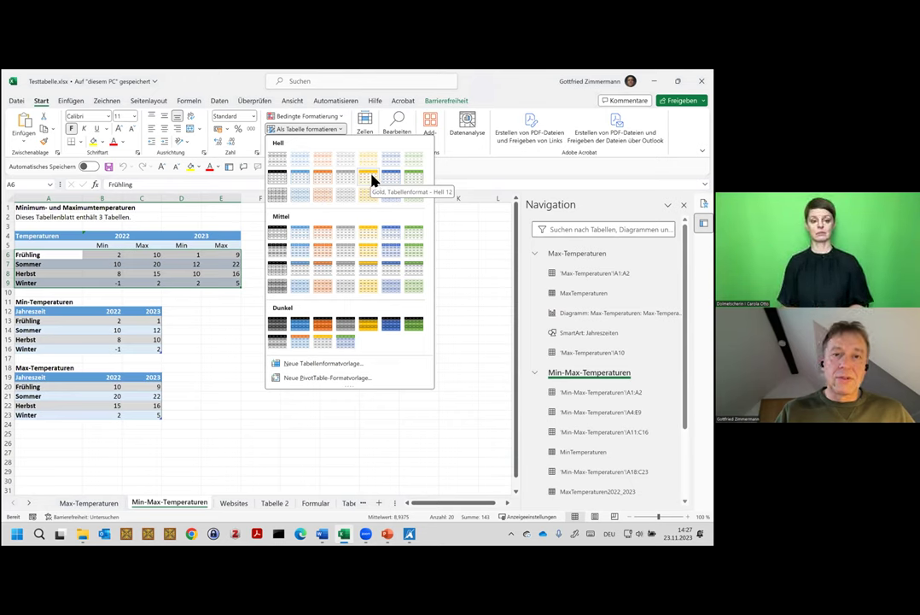
pyautogui.click(372, 177)
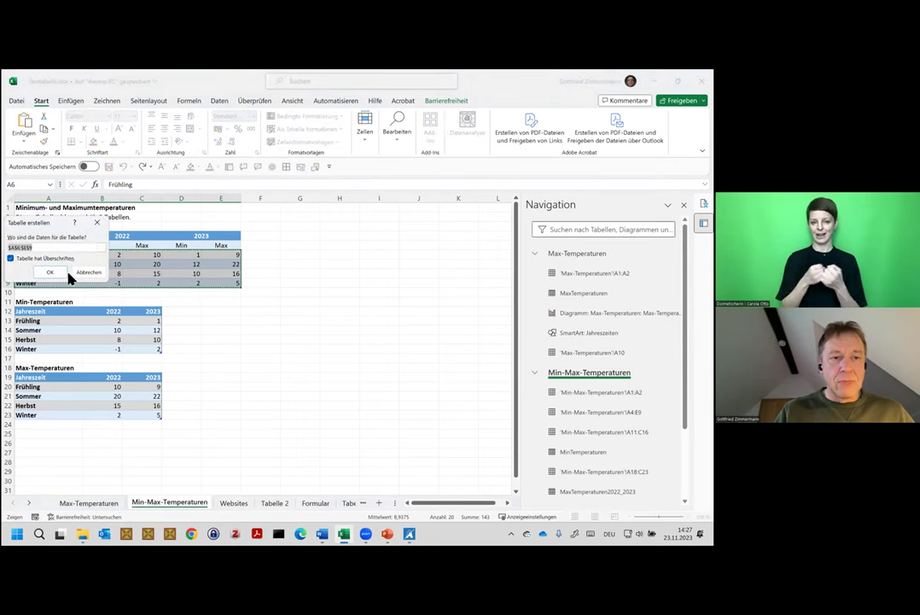
pyautogui.click(47, 259)
pyautogui.click(60, 272)
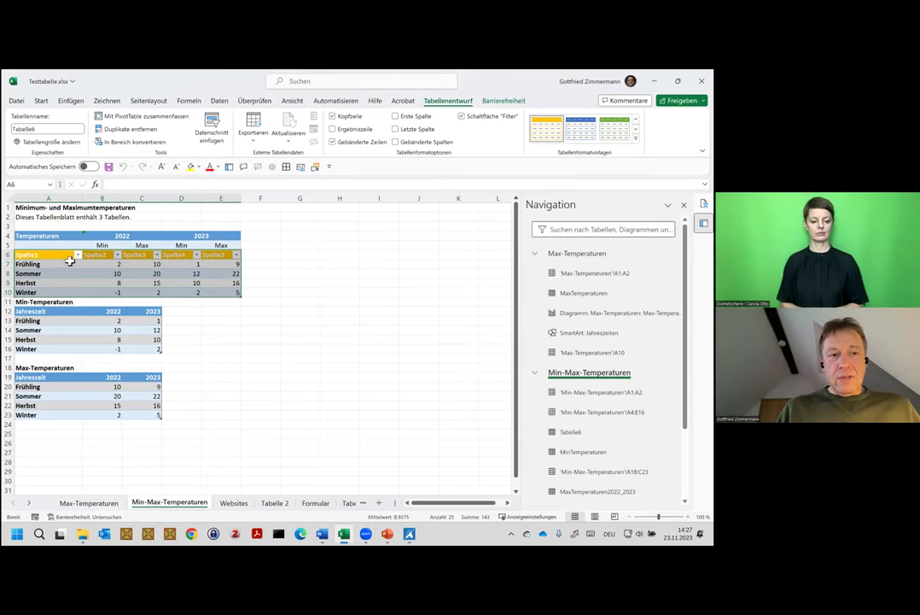
pyautogui.click(260, 262)
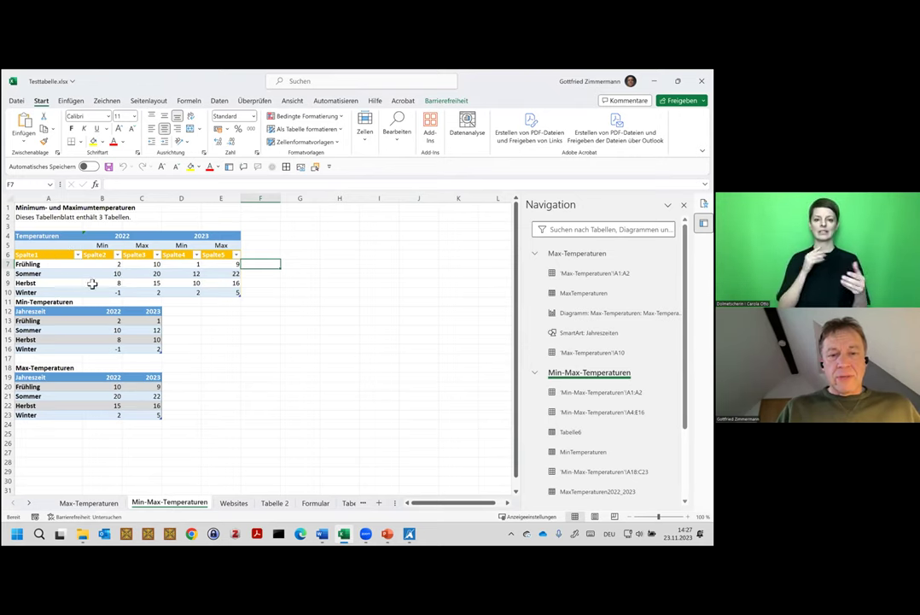
# - Sample the gold #FFC000 header in Colour Contrast Analyser and swap colours, showing 1.6:1 against white
pyautogui.click(410, 535)
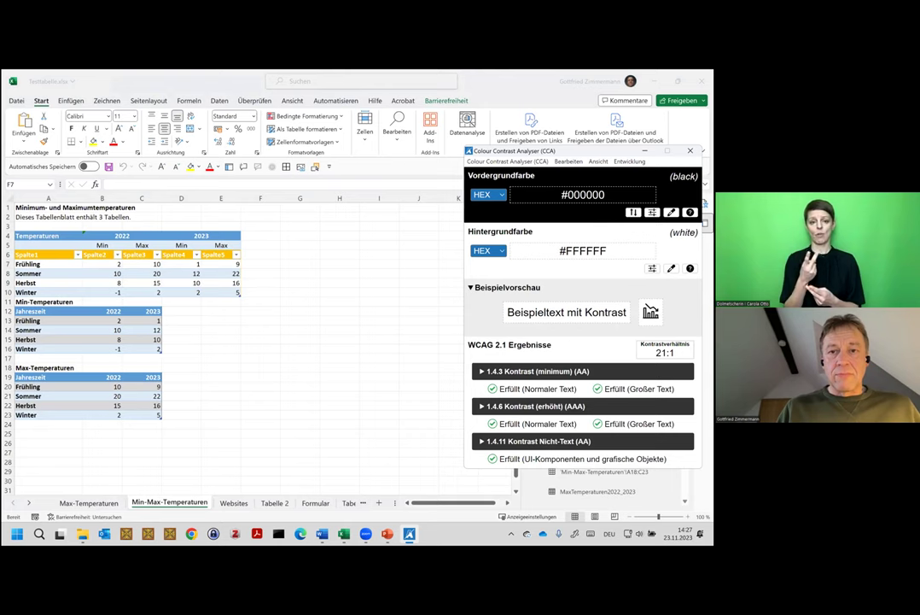
pyautogui.moveTo(551, 153); pyautogui.dragTo(417, 146)
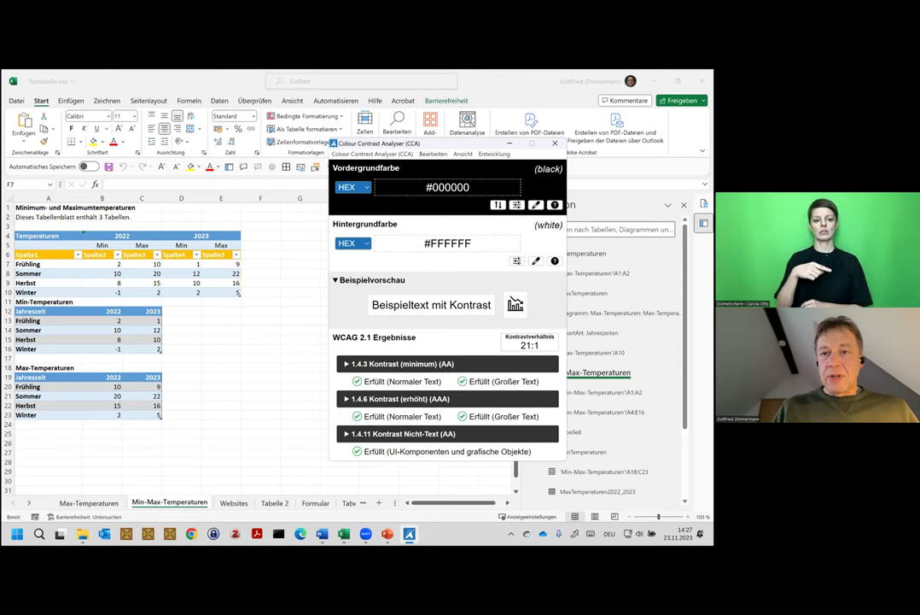
pyautogui.press('F11')
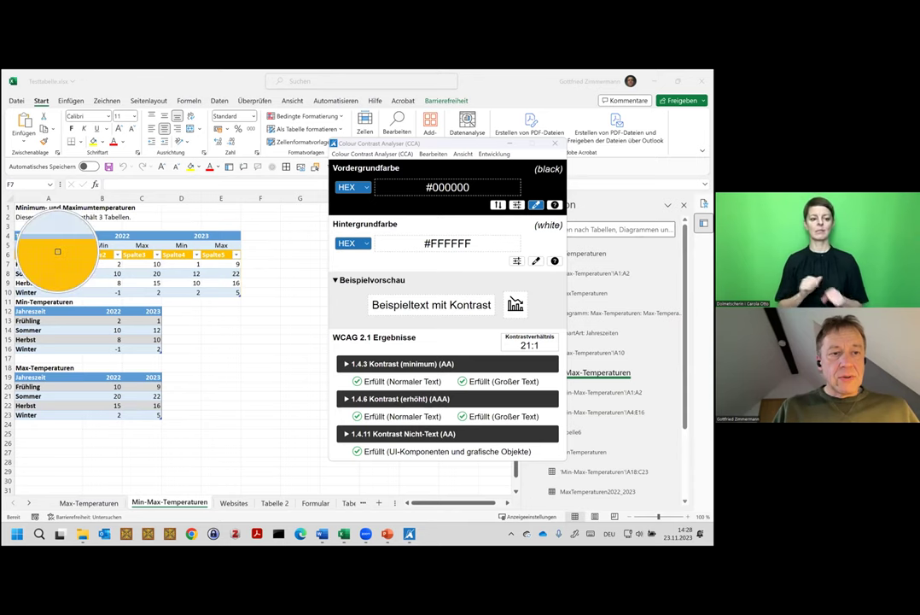
pyautogui.click(57, 251)
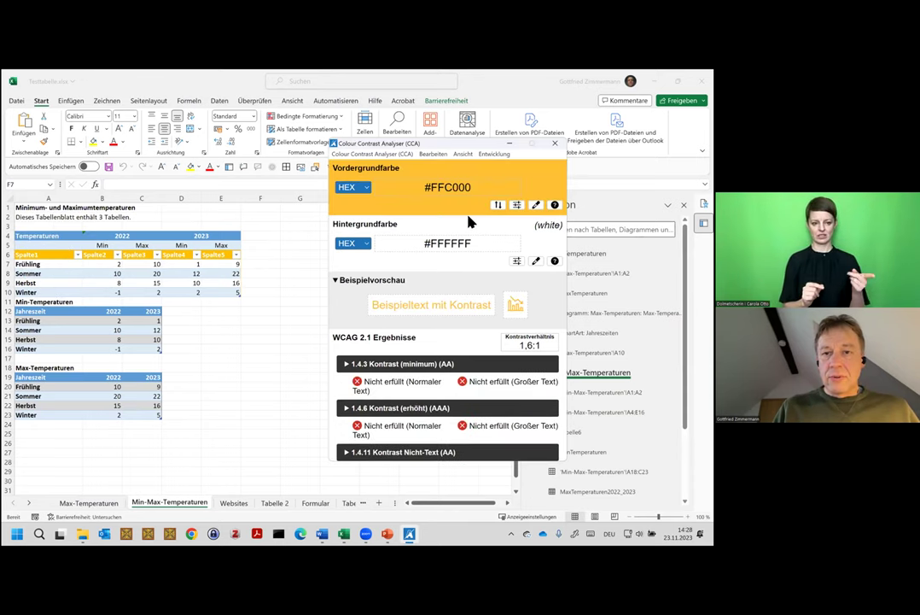
pyautogui.click(497, 206)
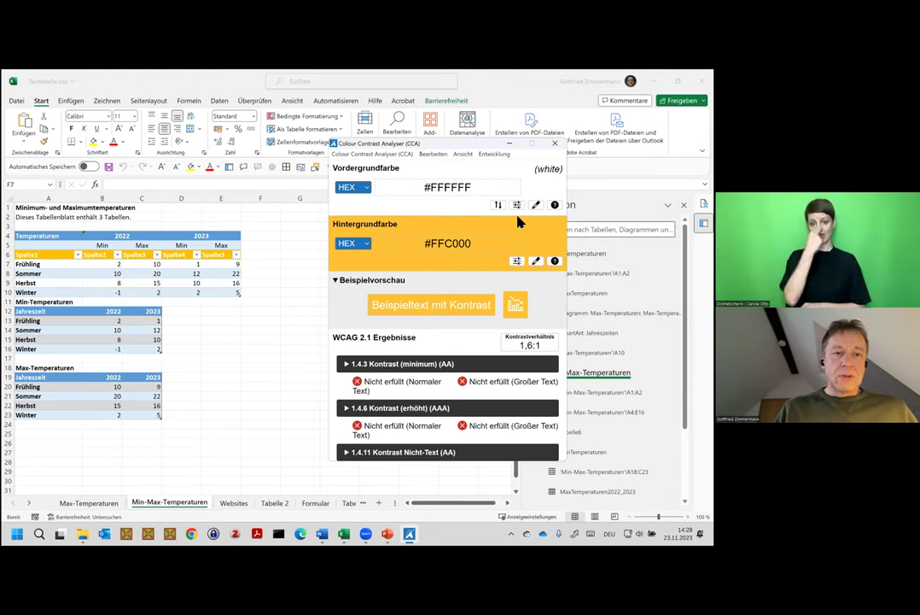
# - Minimize the analyser and open a widened accessibility results pane listing the warnings
pyautogui.click(512, 149)
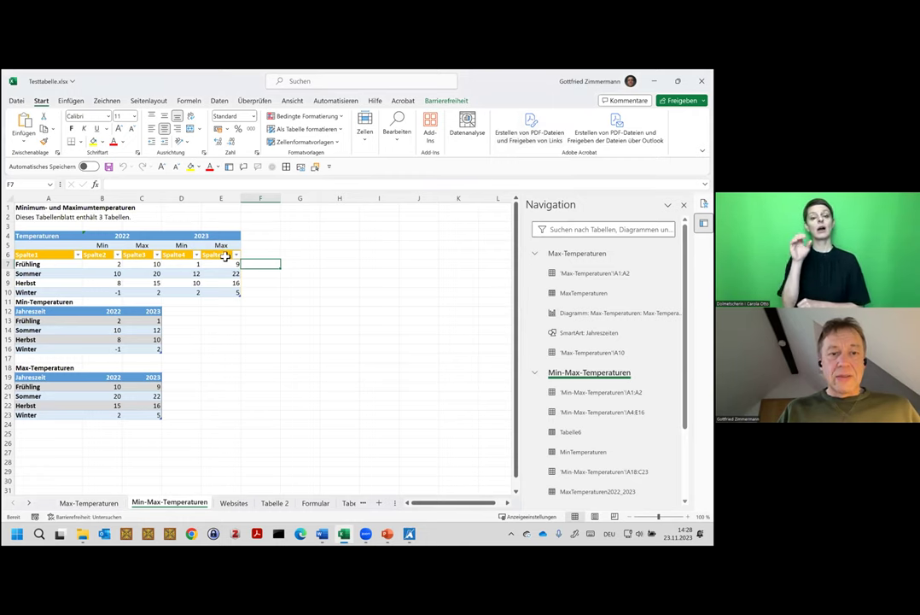
pyautogui.click(107, 518)
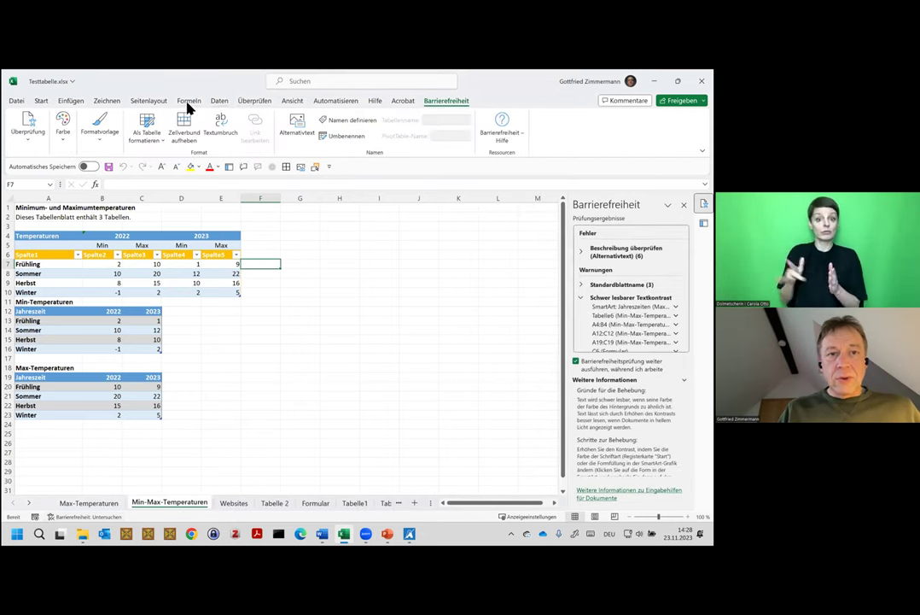
pyautogui.click(249, 103)
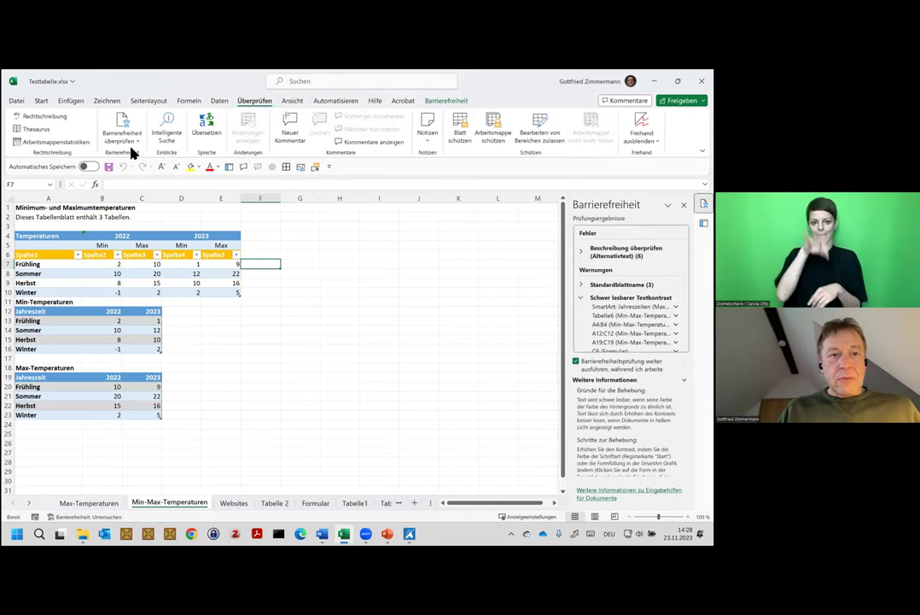
pyautogui.click(139, 140)
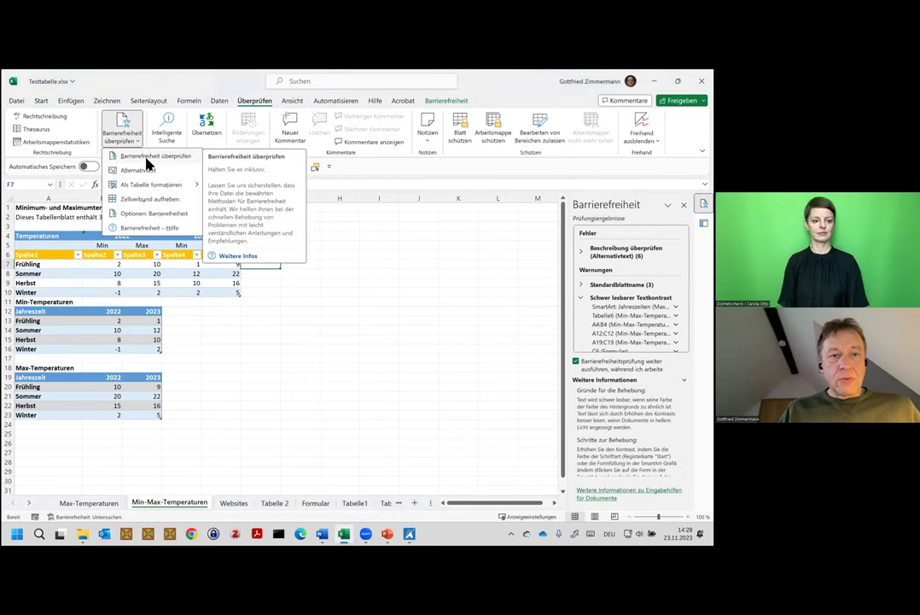
pyautogui.click(148, 158)
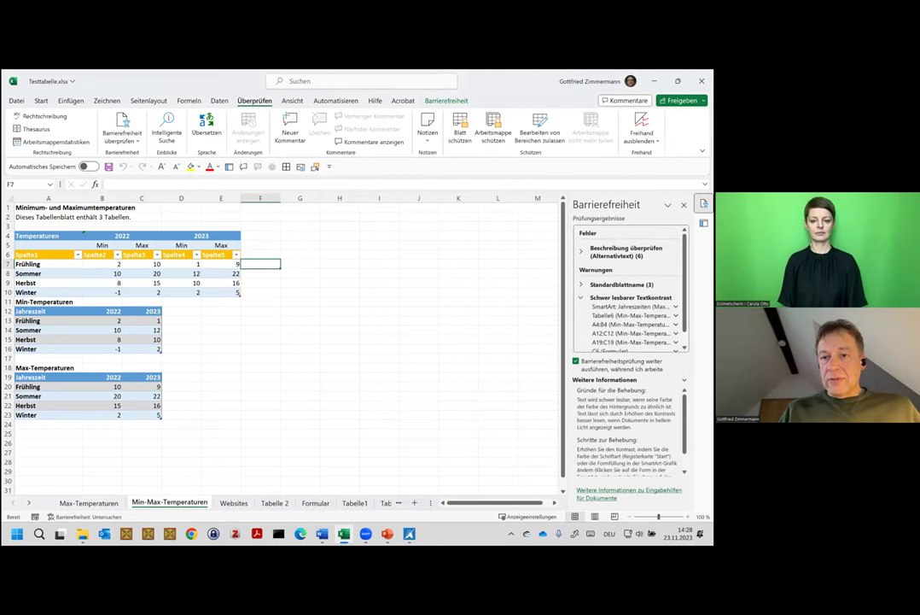
pyautogui.moveTo(567, 323); pyautogui.dragTo(527, 323)
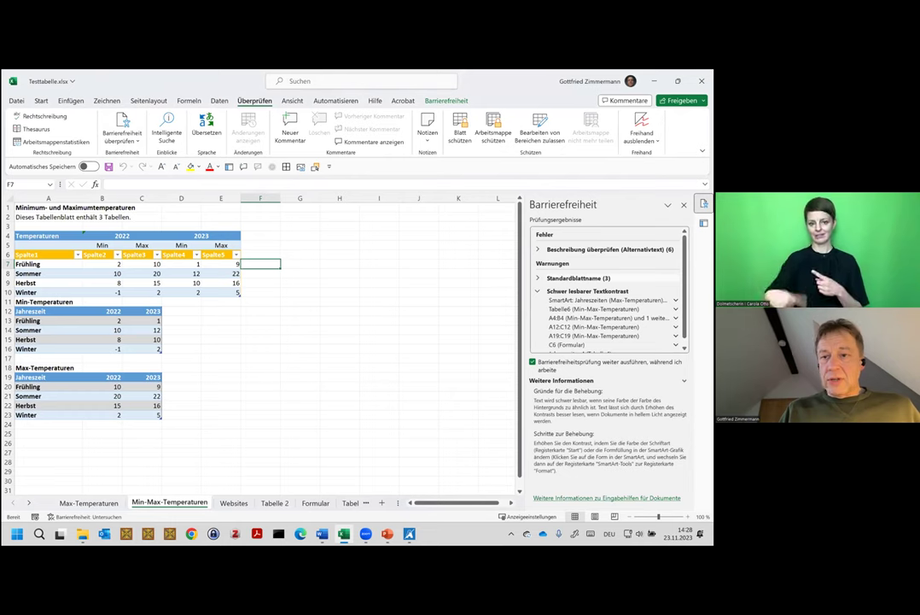
pyautogui.click(537, 277)
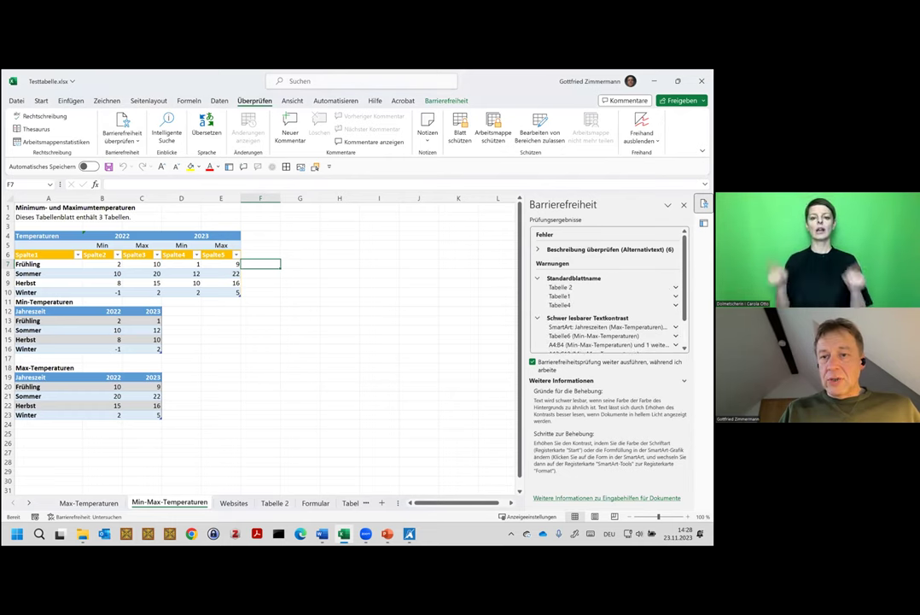
pyautogui.scroll(-2, 608, 291)
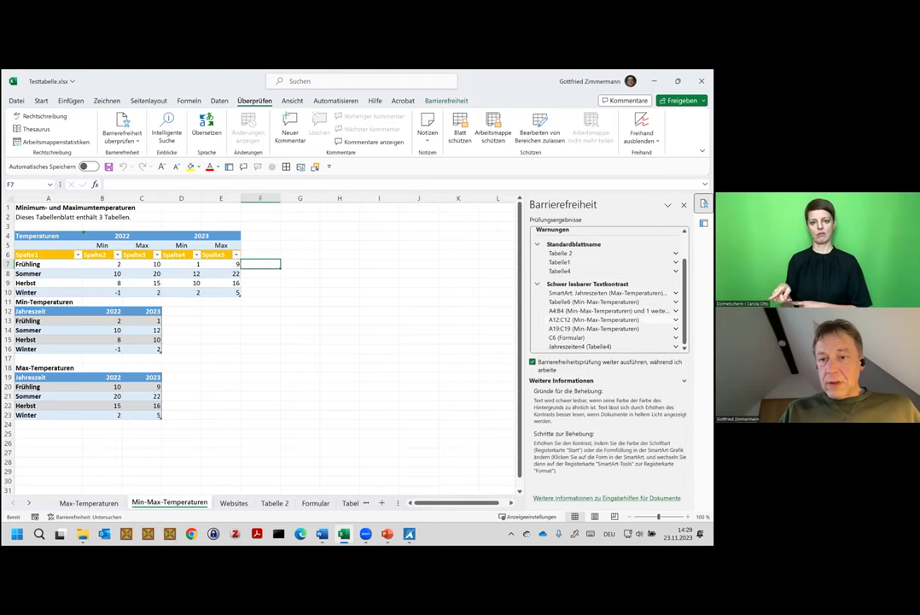
pyautogui.click(675, 311)
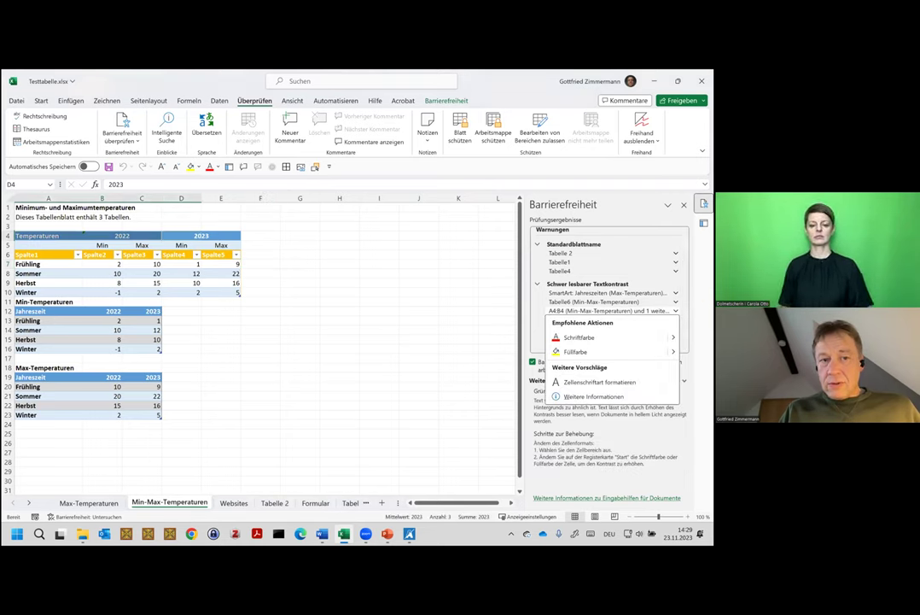
pyautogui.press('Escape')
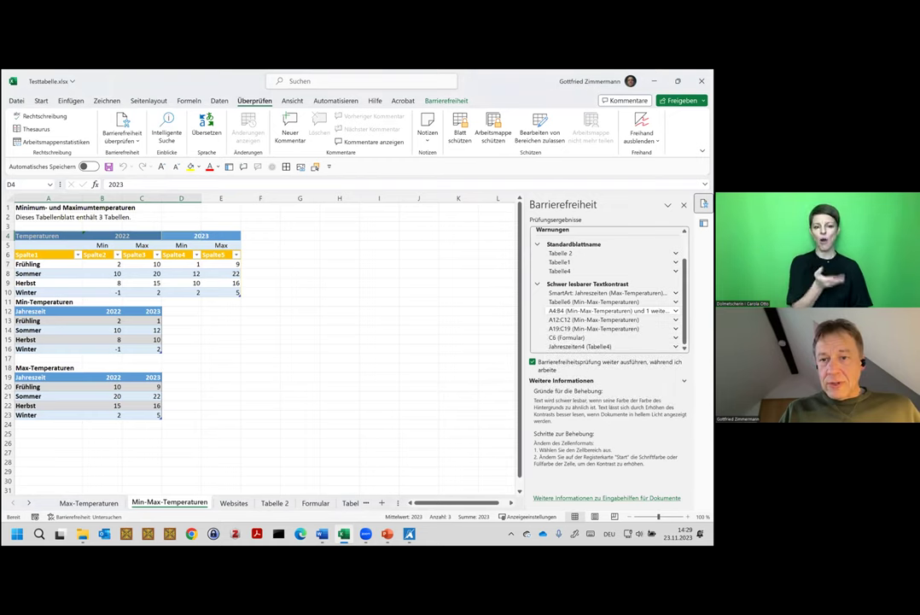
pyautogui.press('Down')
pyautogui.press('Return')
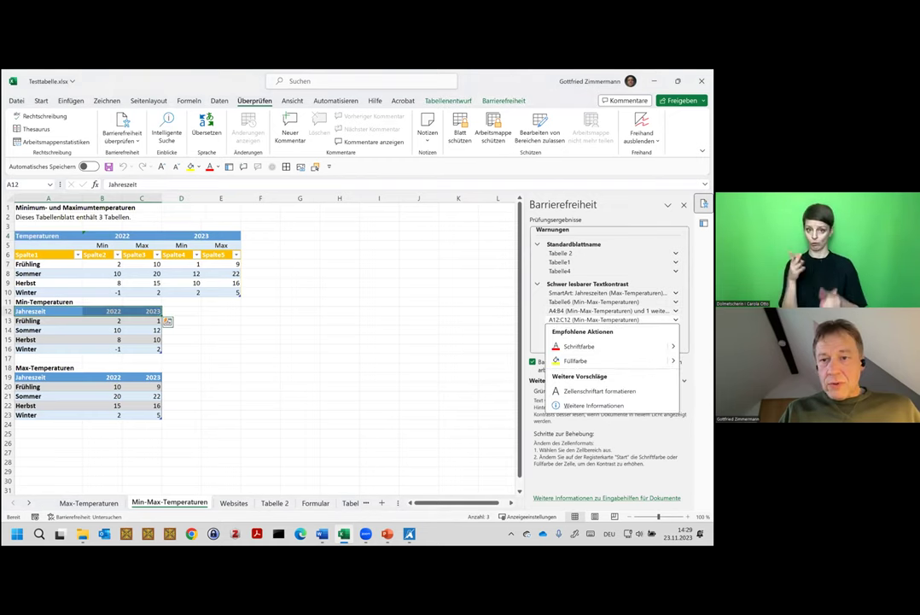
pyautogui.click(594, 302)
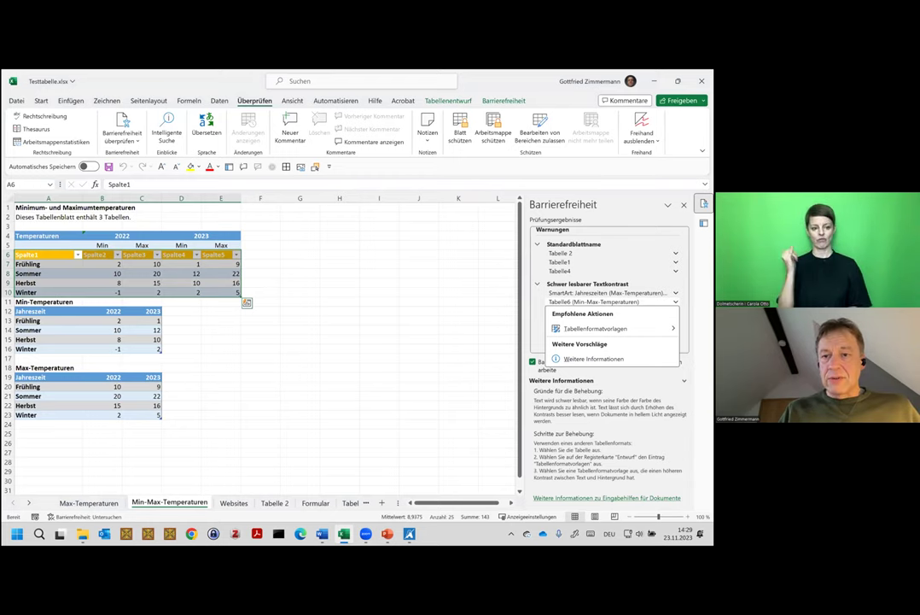
pyautogui.click(595, 328)
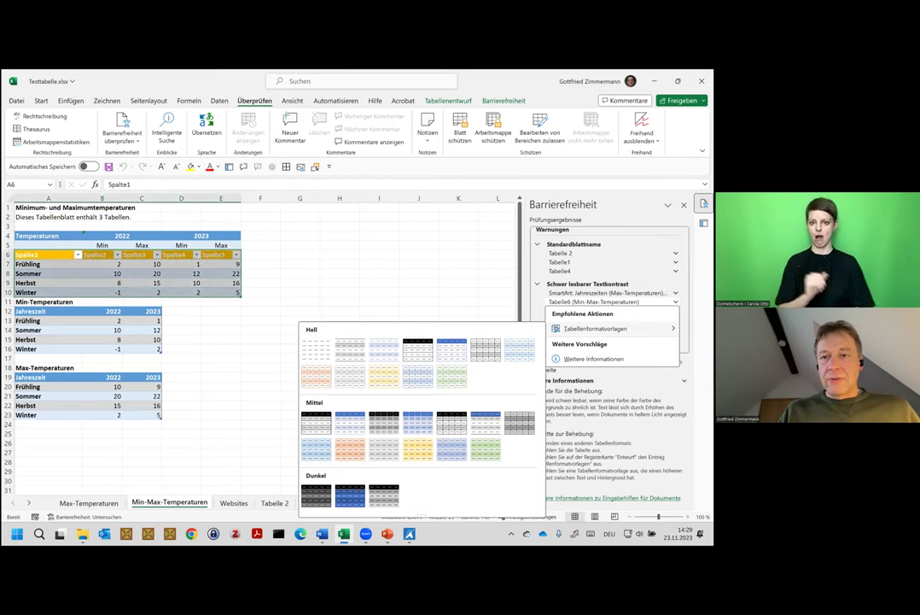
pyautogui.click(345, 365)
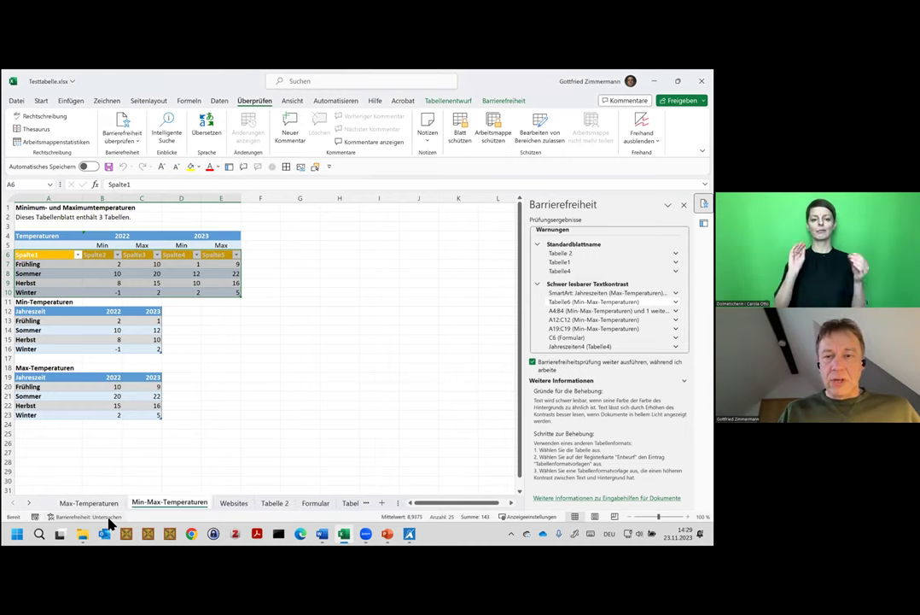
# - Switch to the Start tab and select row 6, dismissing its context menu unused
pyautogui.click(278, 349)
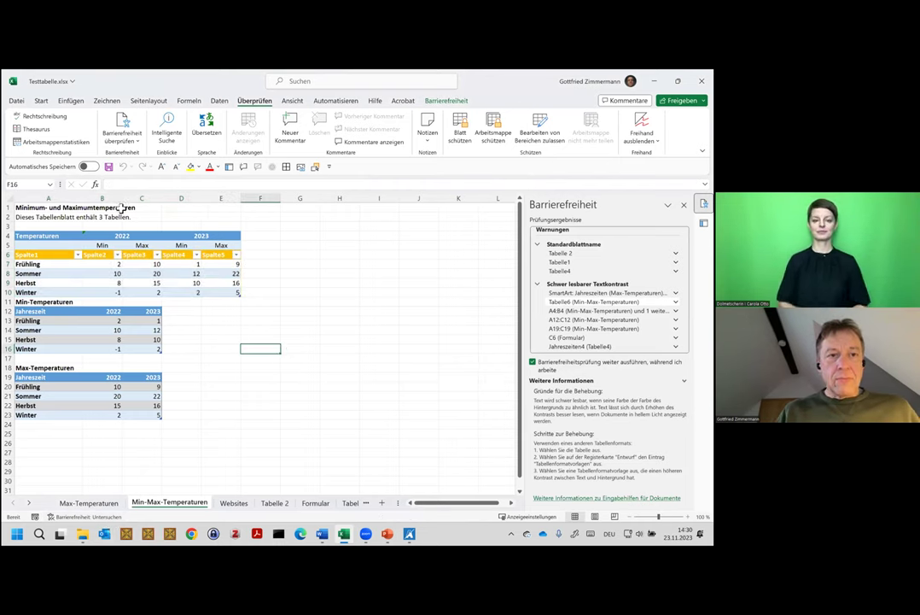
pyautogui.click(39, 101)
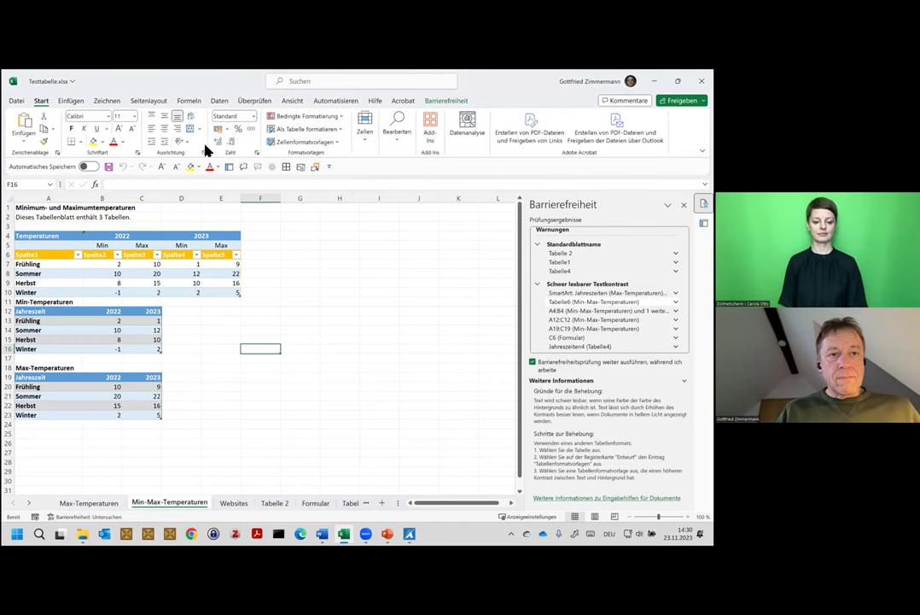
pyautogui.click(7, 254)
pyautogui.rightClick(9, 257)
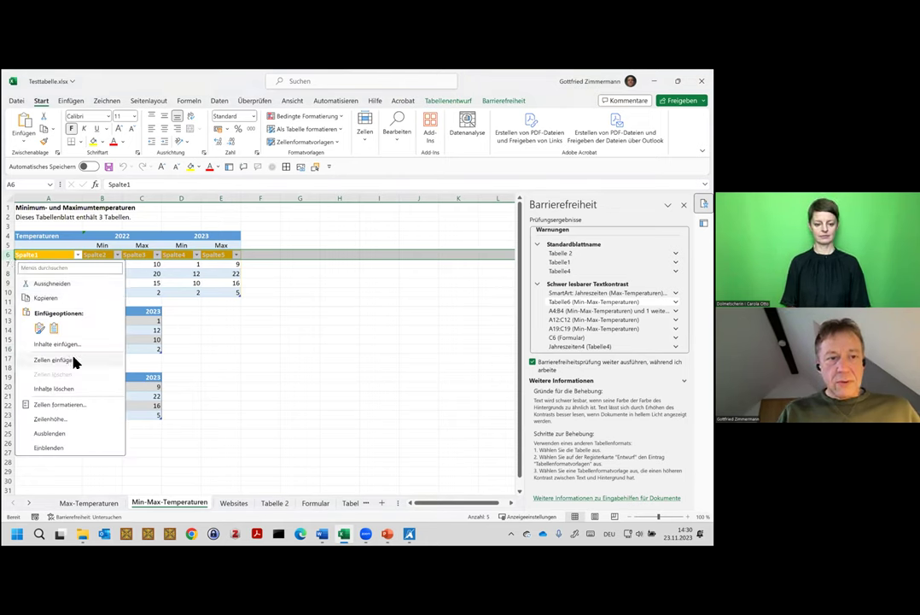
pyautogui.click(94, 389)
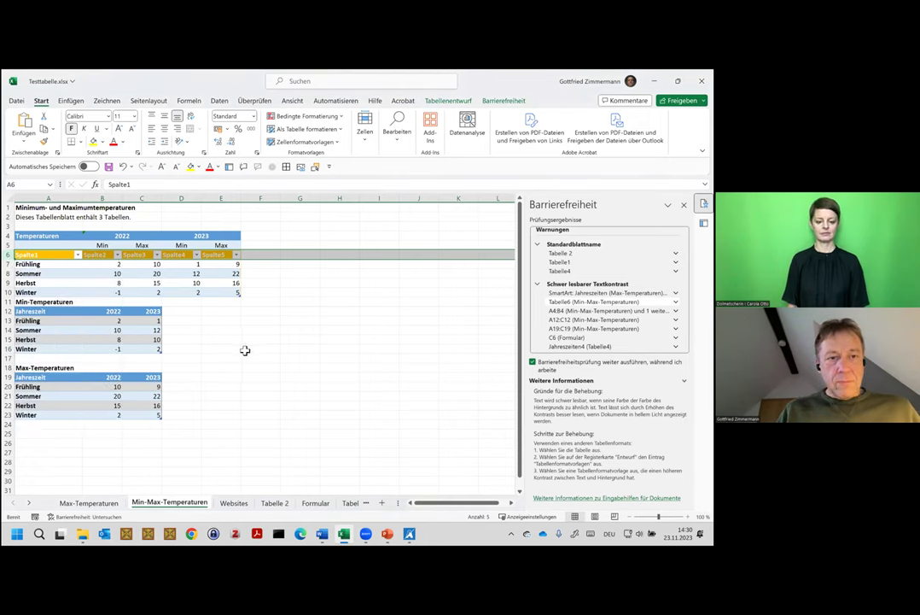
pyautogui.click(248, 351)
pyautogui.click(275, 265)
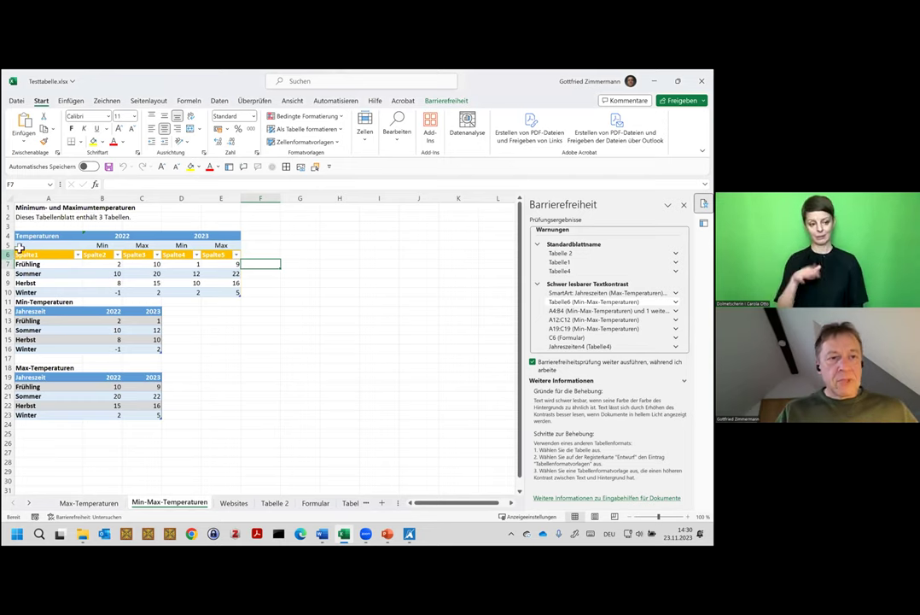
# - Select the Temperaturen range A6:E10, then the whole Min-Temperaturen table A12:C16
pyautogui.click(68, 254)
pyautogui.moveTo(69, 254); pyautogui.dragTo(226, 293)
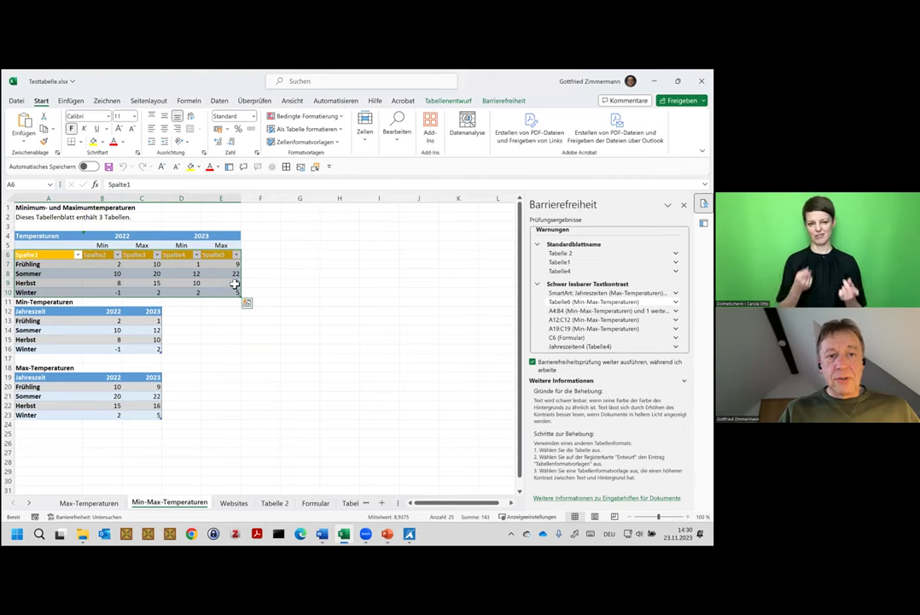
pyautogui.click(95, 330)
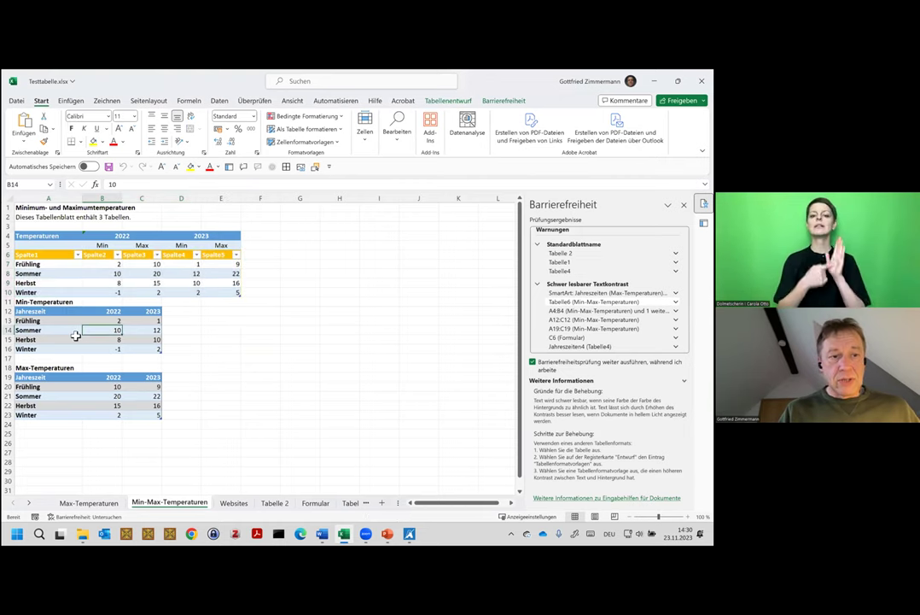
pyautogui.moveTo(37, 312); pyautogui.dragTo(155, 350)
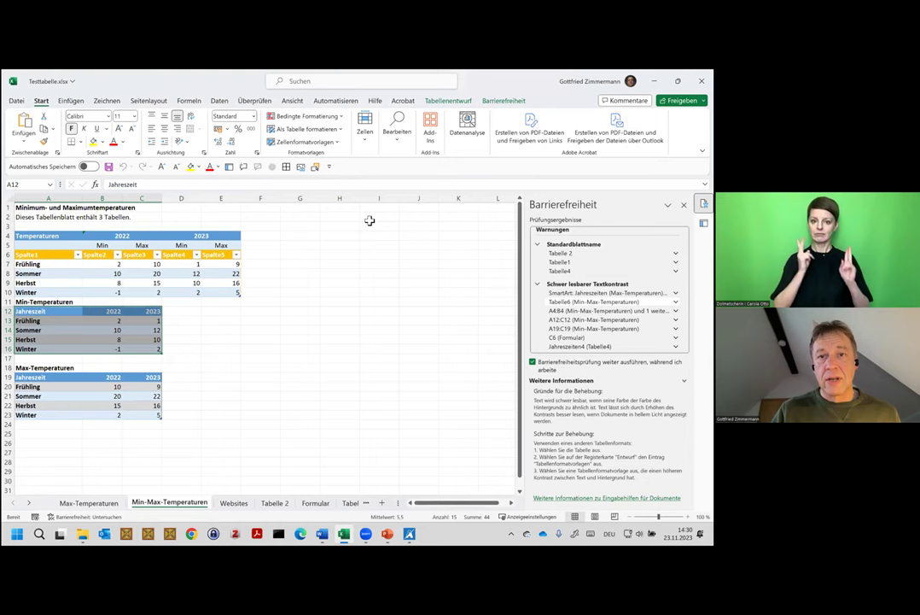
# - Toggle Kopfzeile off and on so Min-Temperaturen shows a Jahreszeit, 2022, 2023 header row
pyautogui.click(461, 102)
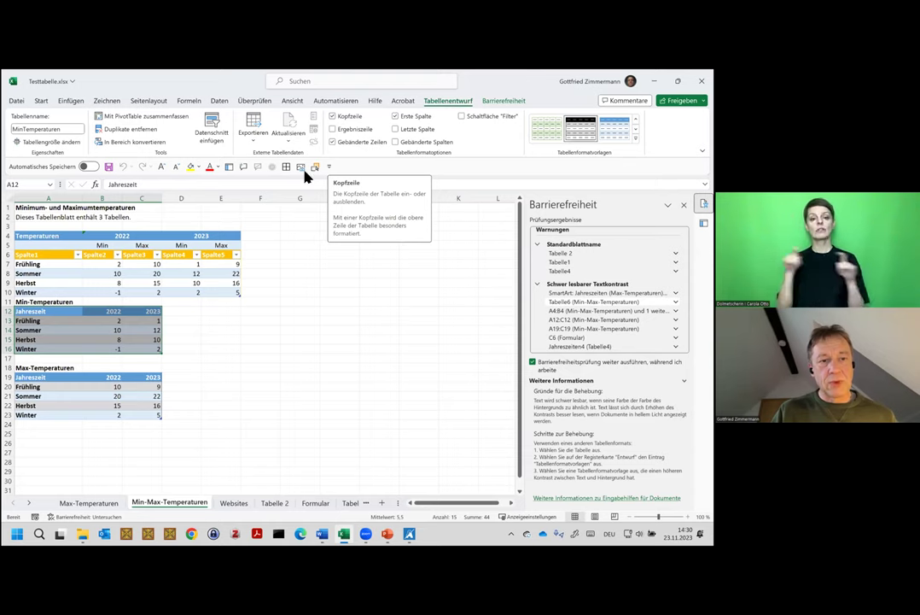
pyautogui.click(334, 118)
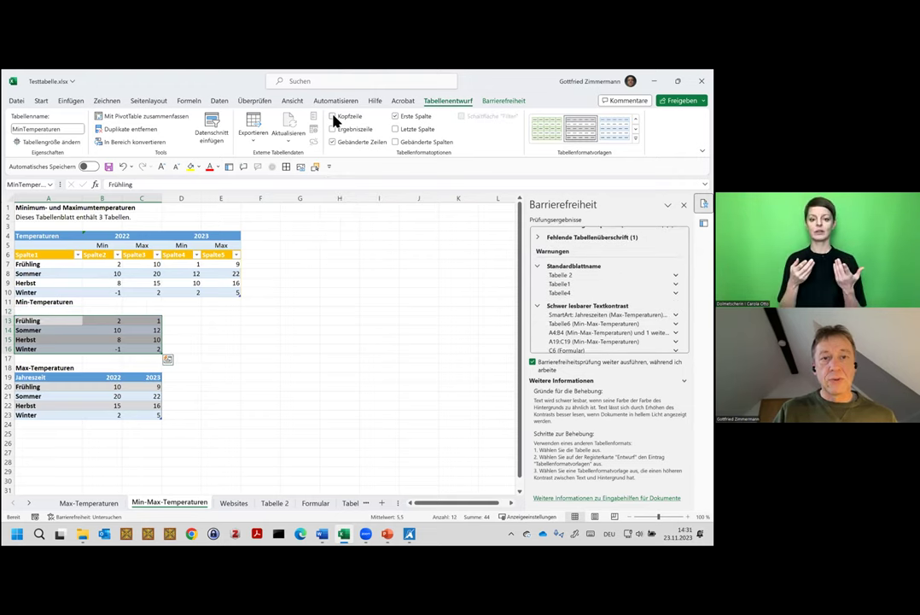
pyautogui.click(334, 117)
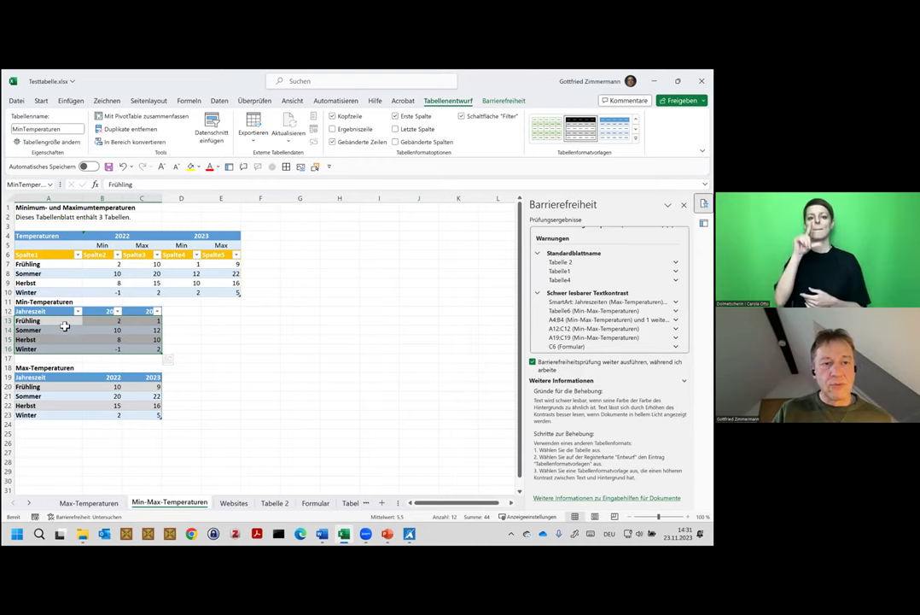
# - Check the 2022 filter list, turn off Schaltfläche "Filter", then select the MinTemperaturen table name
pyautogui.click(109, 311)
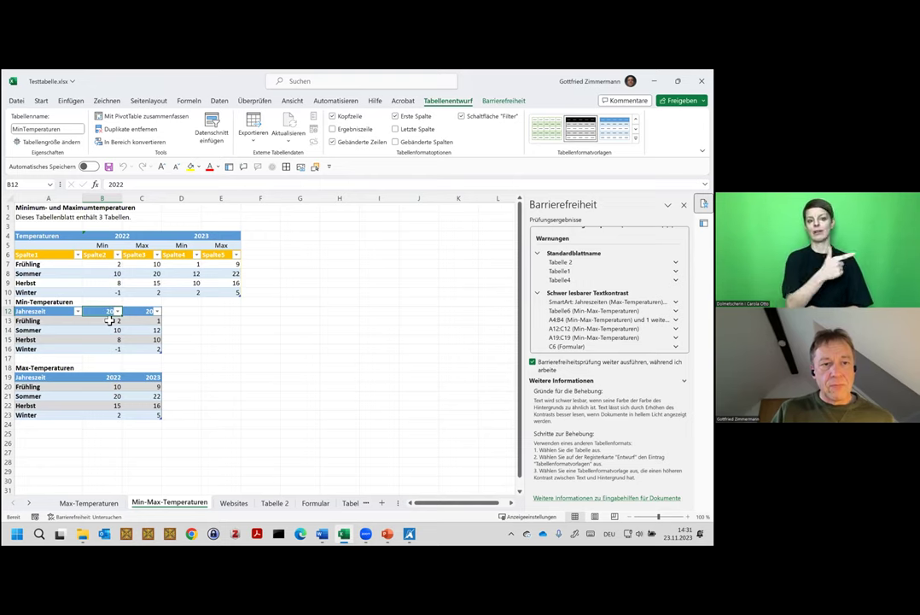
pyautogui.press('Down')
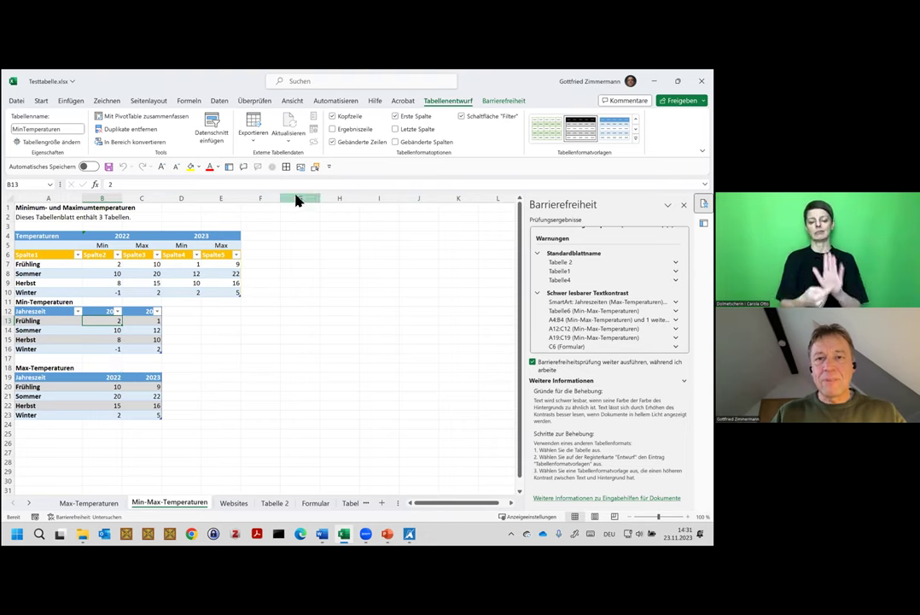
pyautogui.click(119, 312)
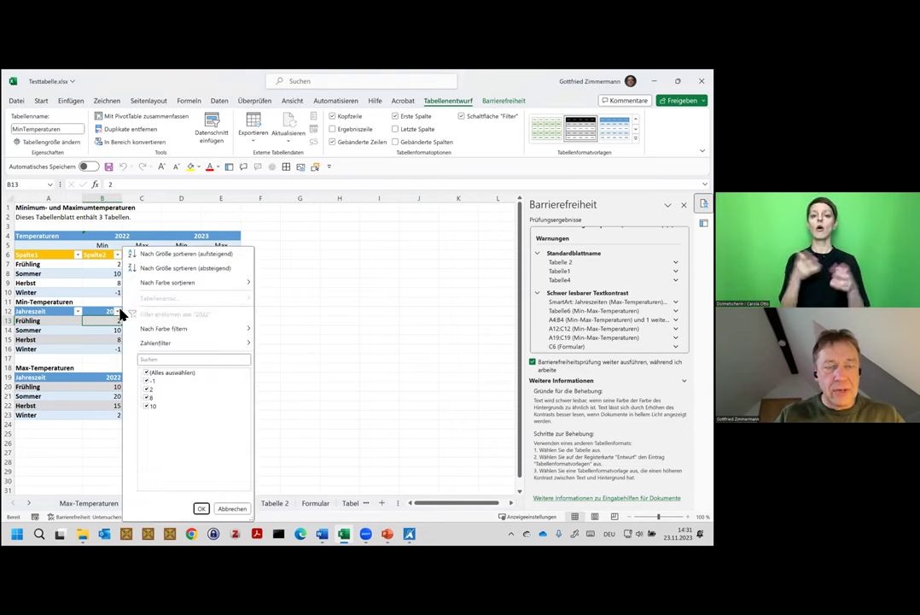
pyautogui.click(334, 266)
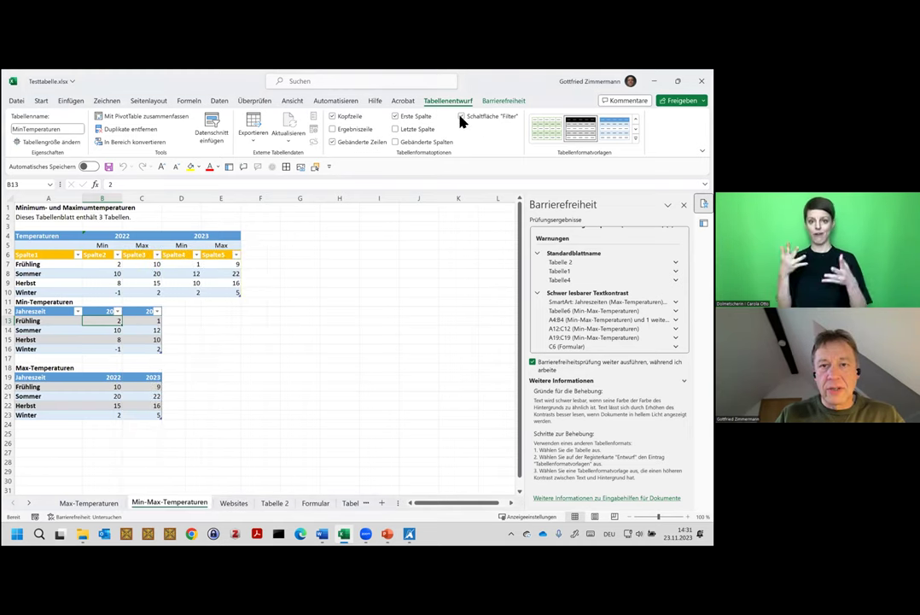
pyautogui.click(462, 120)
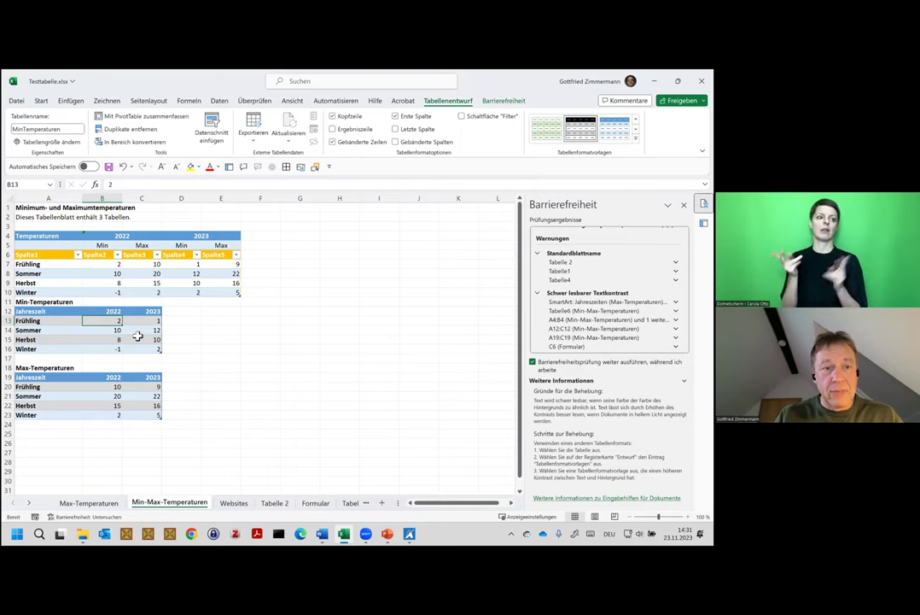
pyautogui.click(75, 129)
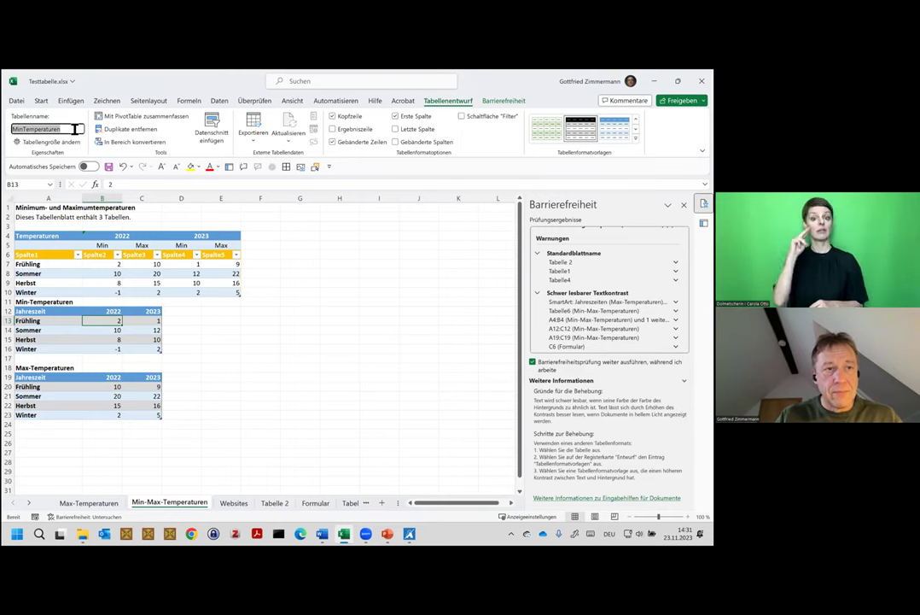
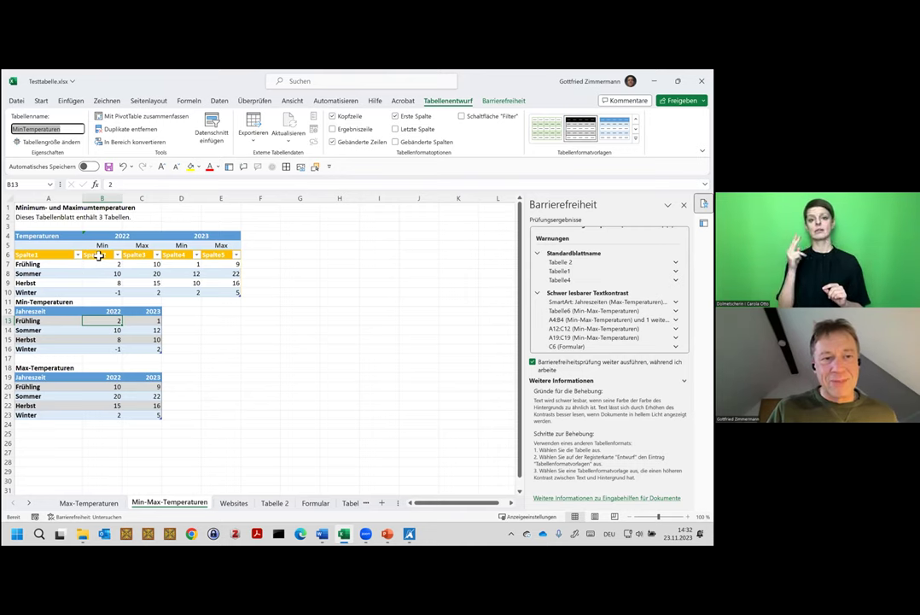
# - Inspect the Temperaturen table's header row, merged 2022/2023 headings and Min/Max sub-headings
pyautogui.click(8, 254)
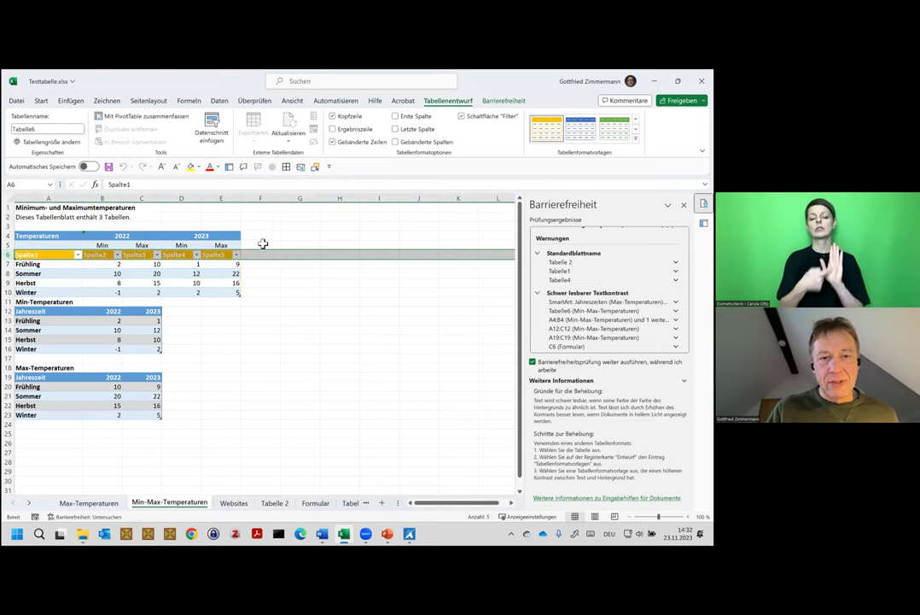
pyautogui.hotkey('shift', 'F10')
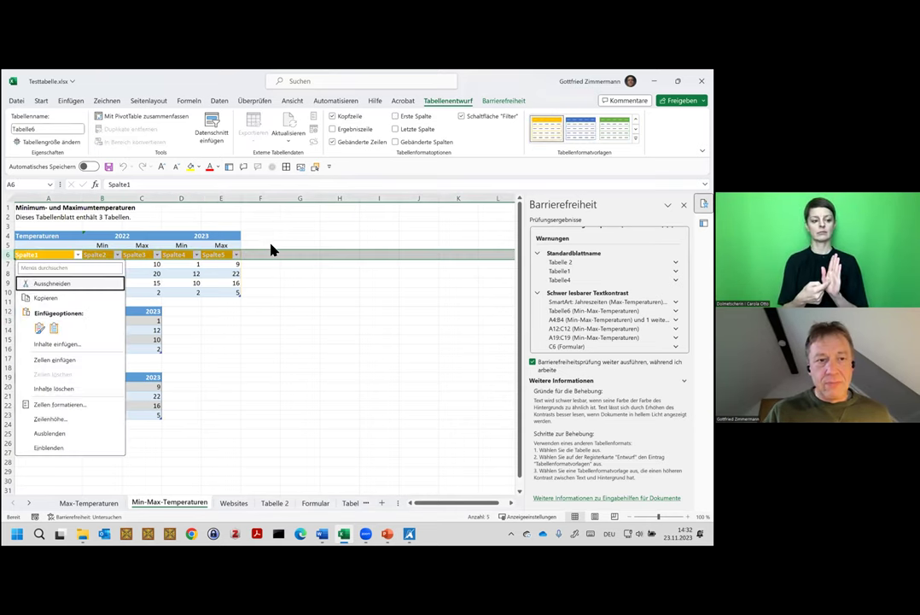
pyautogui.press('Escape')
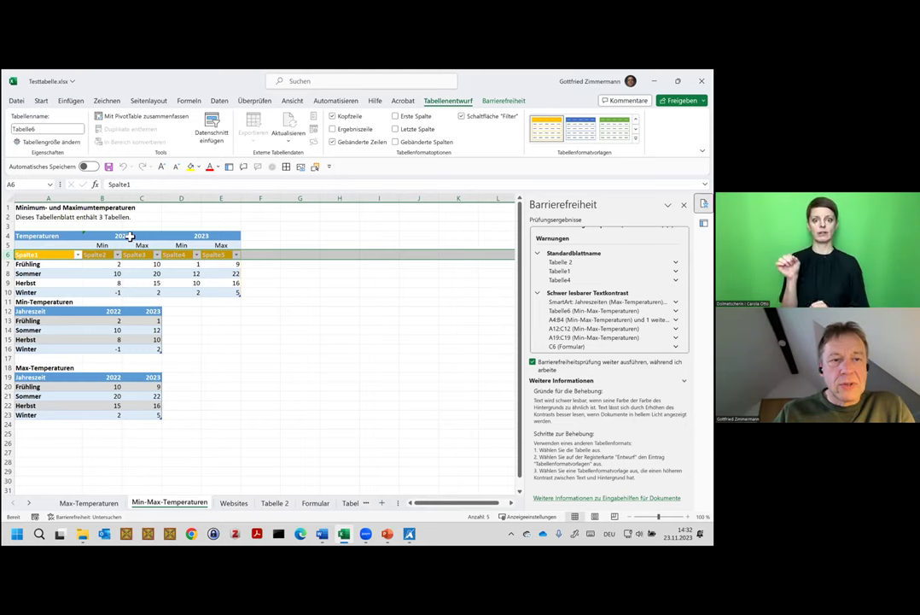
pyautogui.click(128, 236)
pyautogui.click(206, 236)
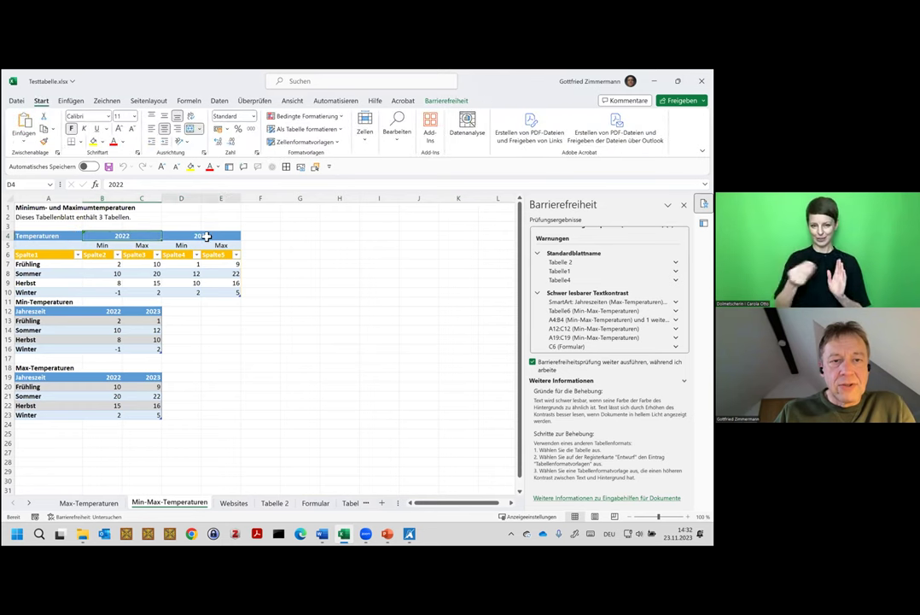
pyautogui.click(102, 246)
pyautogui.click(141, 245)
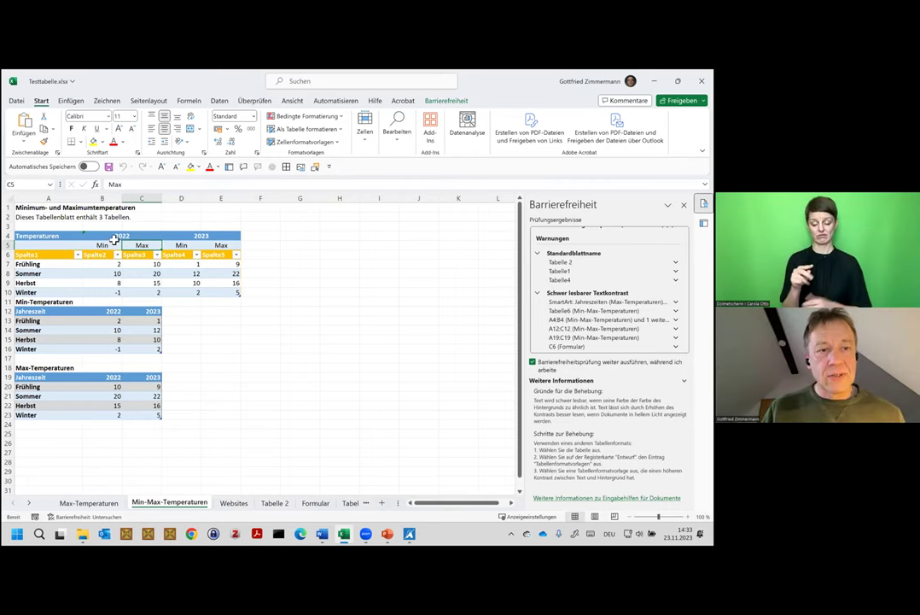
pyautogui.click(131, 235)
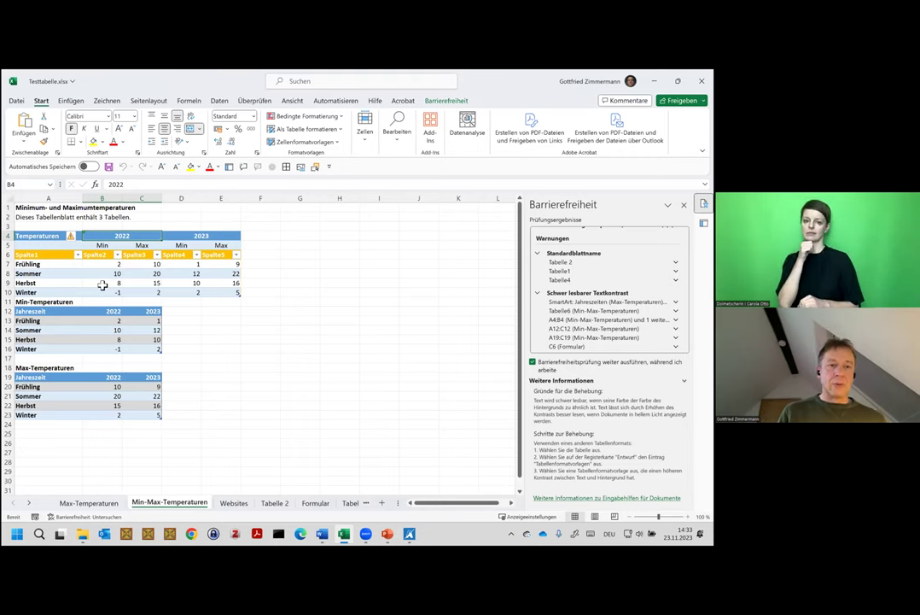
# - Select the Min-Temperaturen range A12:C17 and the Max-Temperaturen range A19:C23 with their captions
pyautogui.click(42, 303)
pyautogui.moveTo(34, 313); pyautogui.dragTo(146, 356)
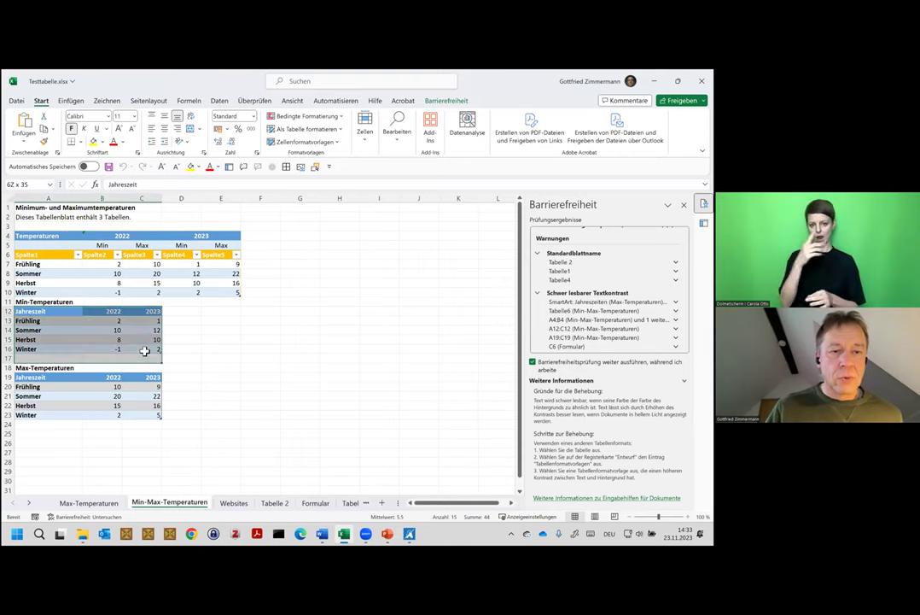
pyautogui.click(45, 367)
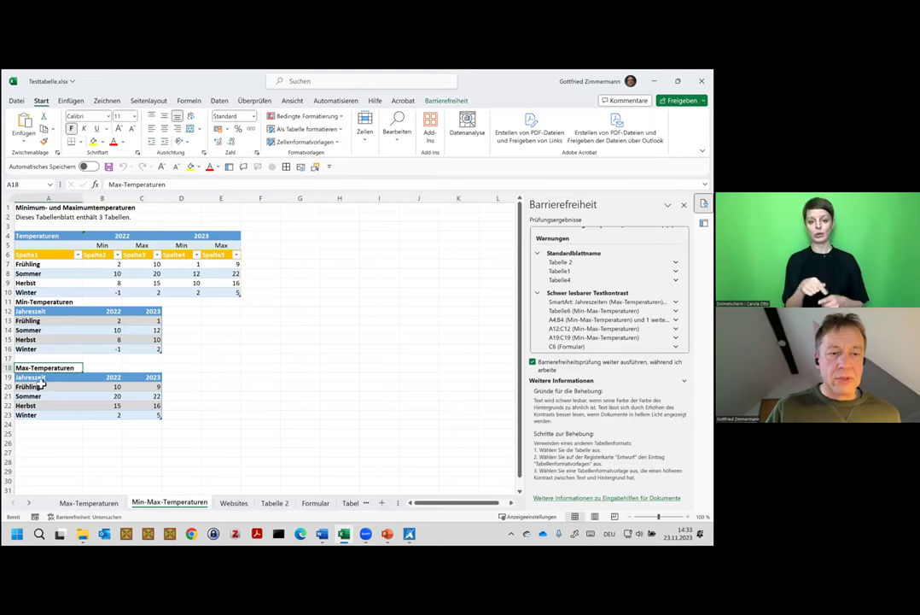
pyautogui.moveTo(41, 380); pyautogui.dragTo(144, 416)
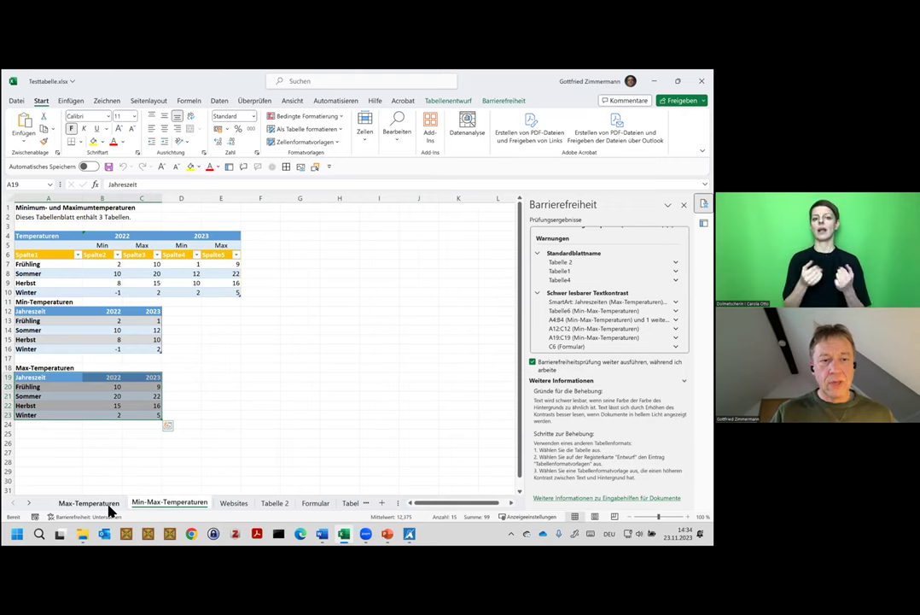
# - Show the Websites sheet without the accessibility and navigation panes, and select the simplified-monitoring pie chart
pyautogui.click(223, 505)
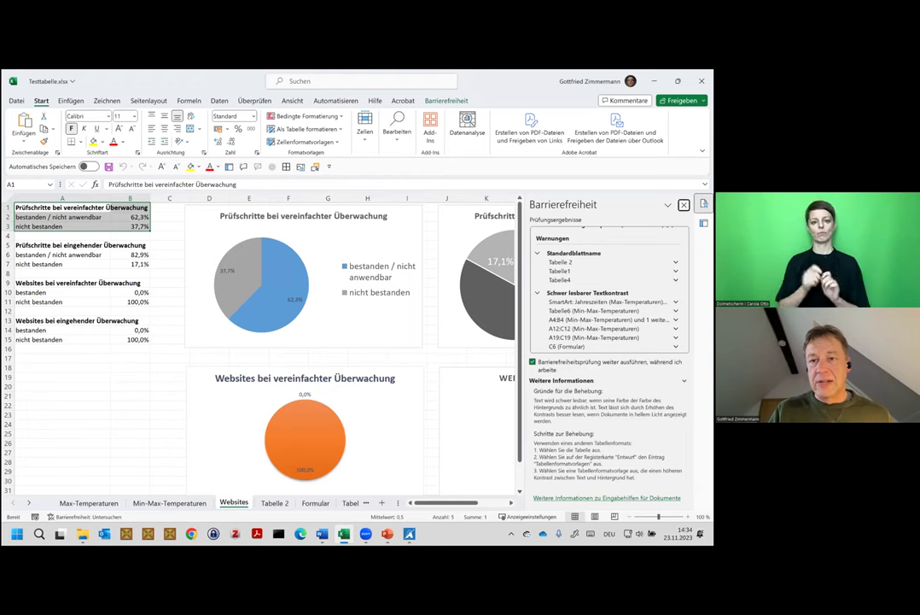
pyautogui.press('Return')
pyautogui.press('Escape')
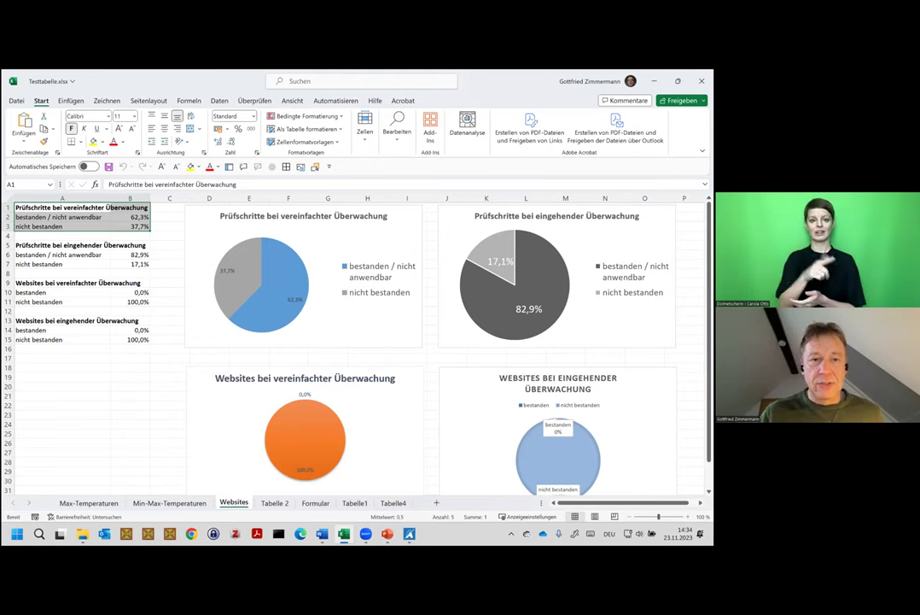
pyautogui.click(401, 238)
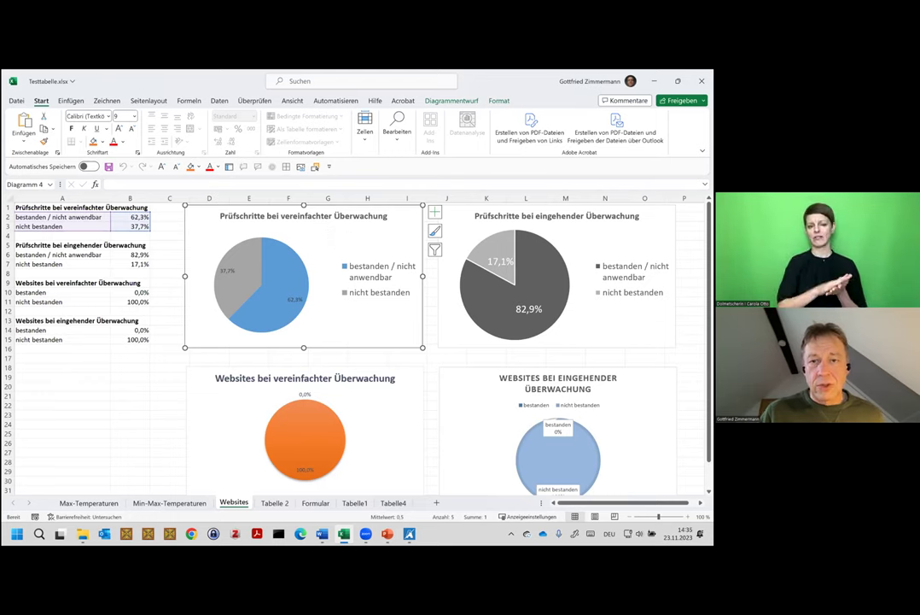
pyautogui.click(579, 210)
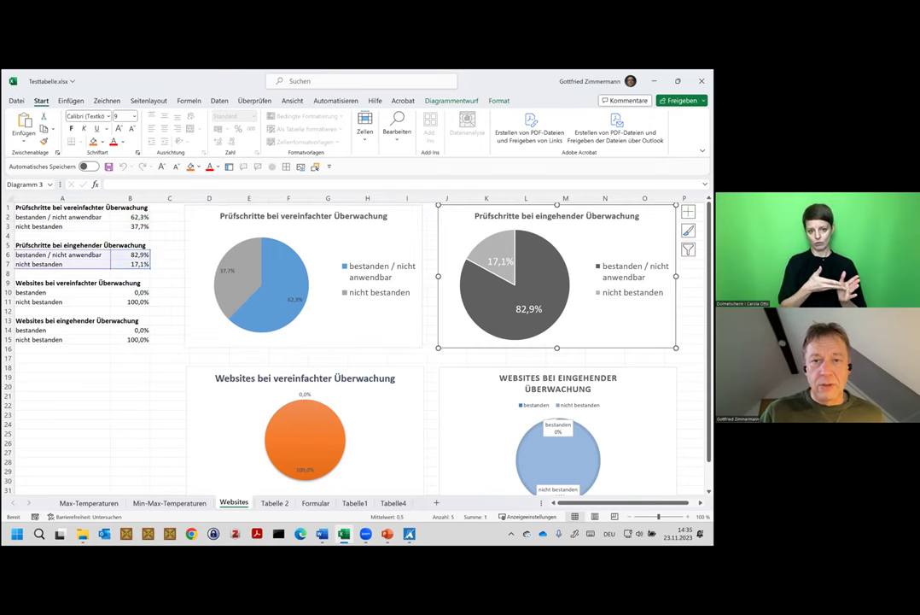
pyautogui.click(386, 240)
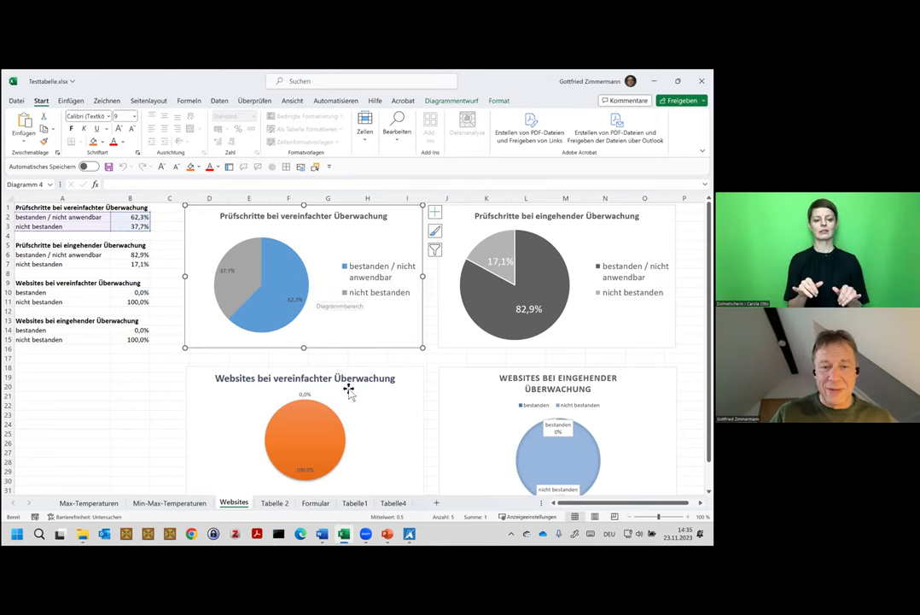
# - Measure the dark label text against the blue pie slice in Colour Contrast Analyser
pyautogui.click(410, 534)
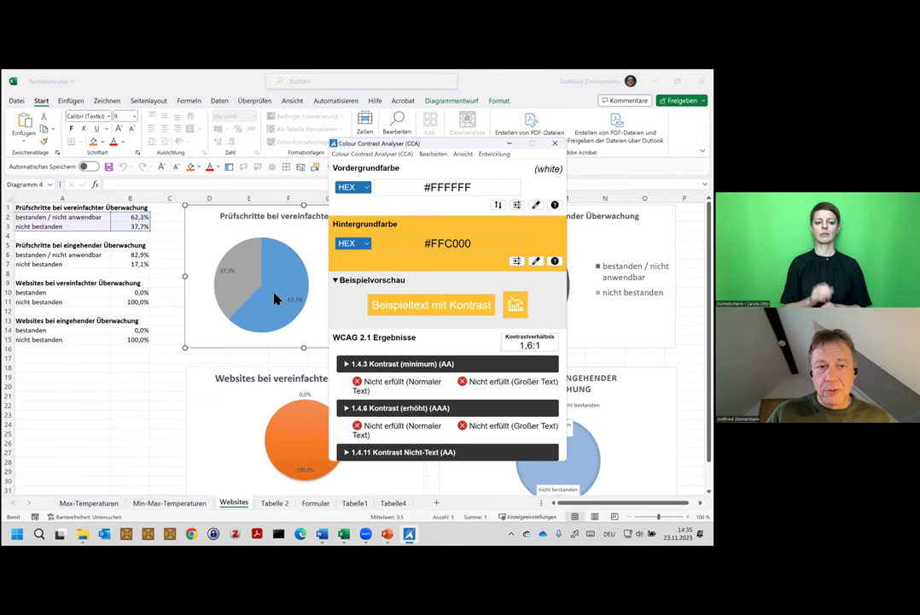
pyautogui.keyDown('ctrl'); pyautogui.scroll(1, 274, 298); pyautogui.keyUp('ctrl')
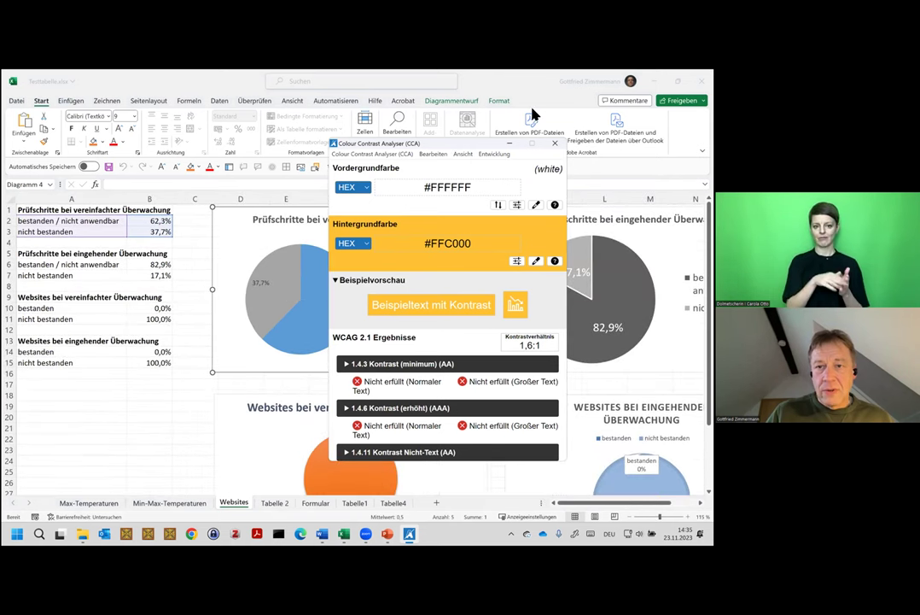
pyautogui.moveTo(531, 114); pyautogui.dragTo(610, 73)
pyautogui.click(614, 165)
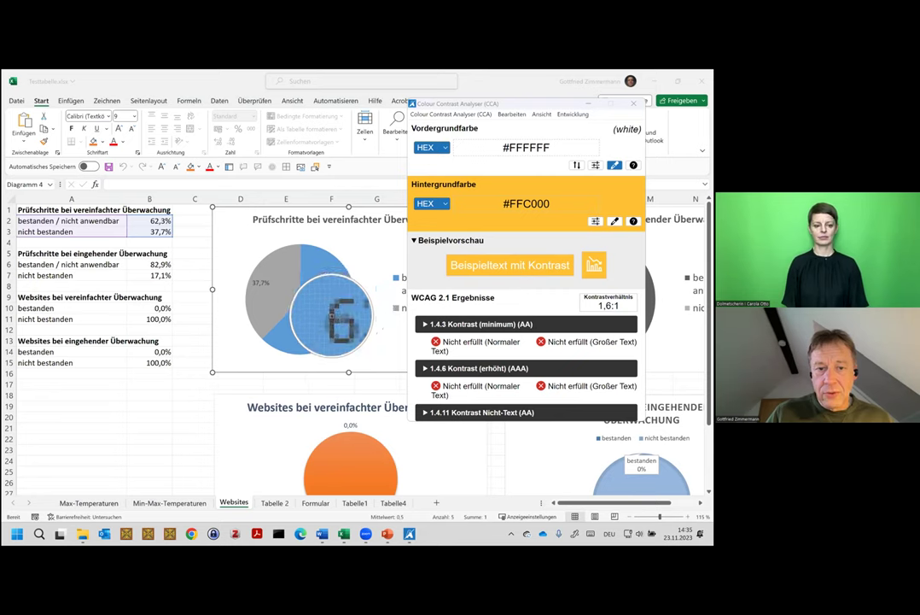
pyautogui.click(332, 316)
pyautogui.click(613, 221)
pyautogui.click(329, 293)
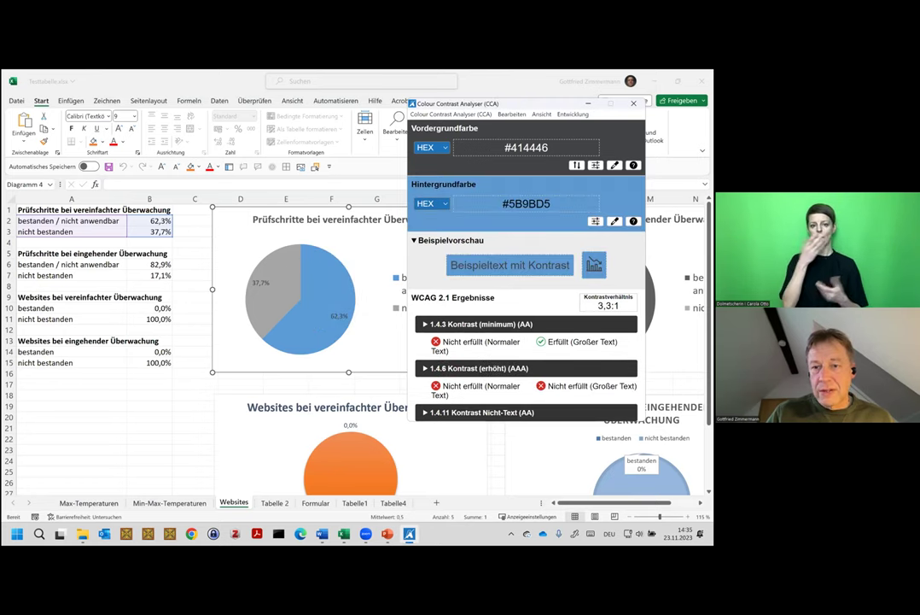
# - Select both percentage labels of the pie chart, with the analyser moved further right
pyautogui.click(344, 317)
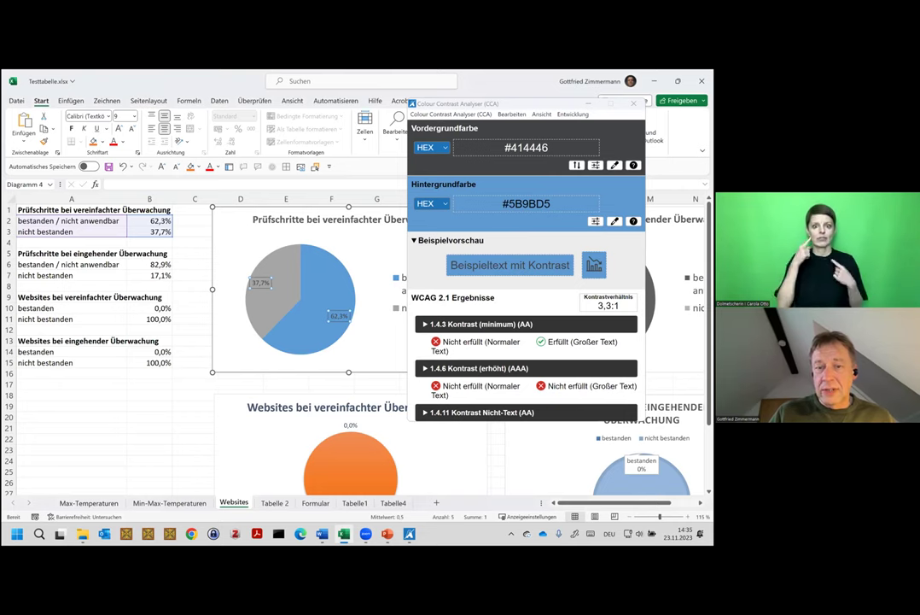
pyautogui.moveTo(512, 103); pyautogui.dragTo(594, 100)
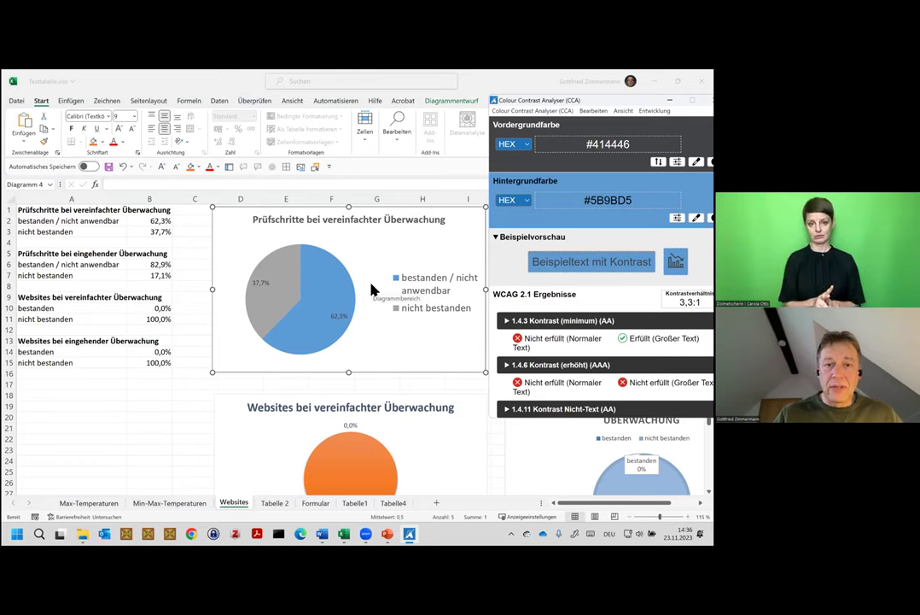
pyautogui.click(342, 318)
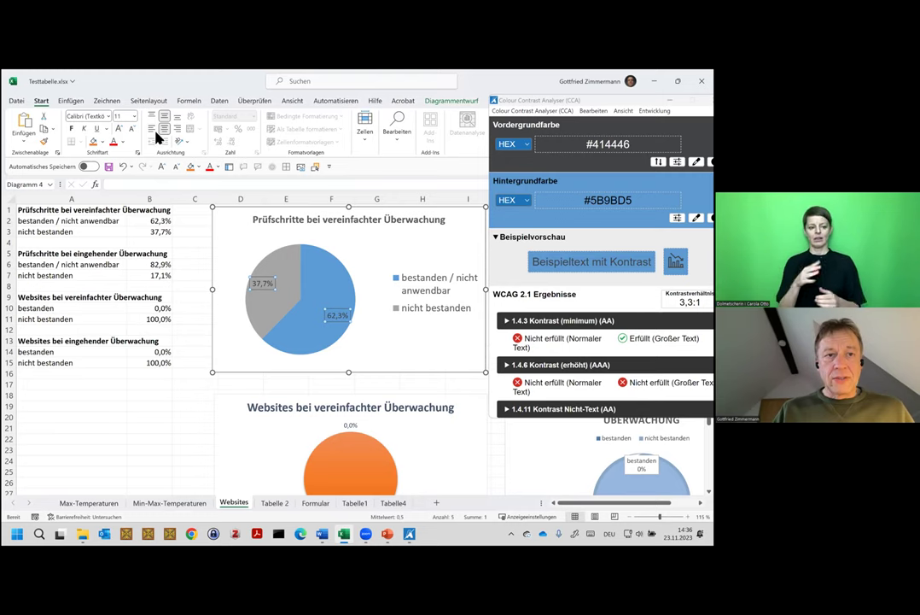
# - Raise the percentage labels to 14 pt and recheck #595959 on #5B9BD5, now 2,4:1
pyautogui.click(119, 129)
pyautogui.click(120, 129)
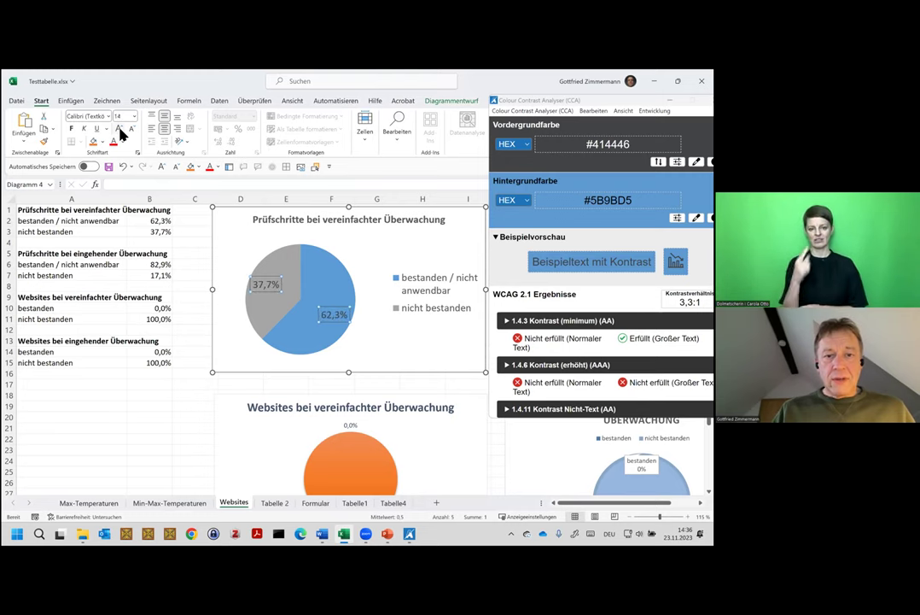
pyautogui.click(696, 162)
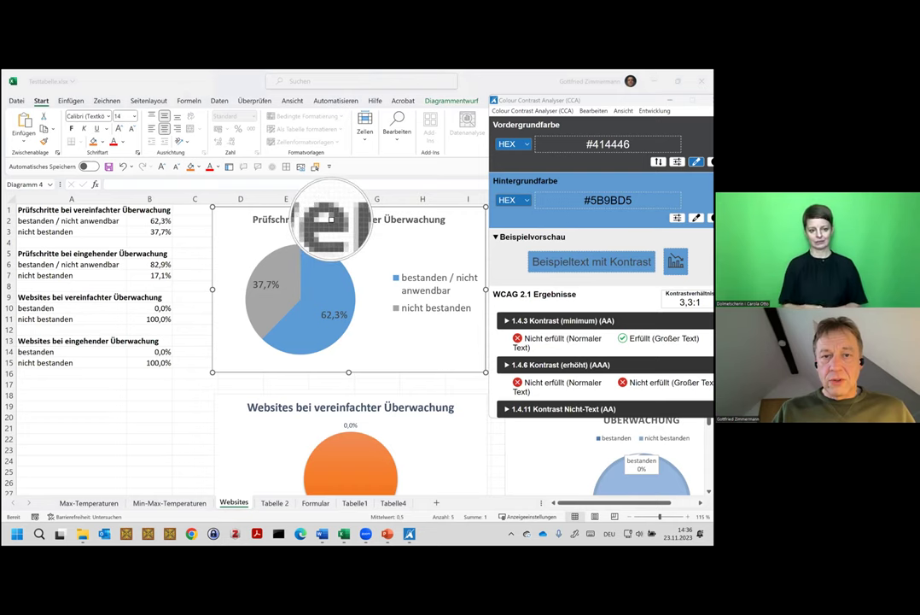
pyautogui.click(331, 219)
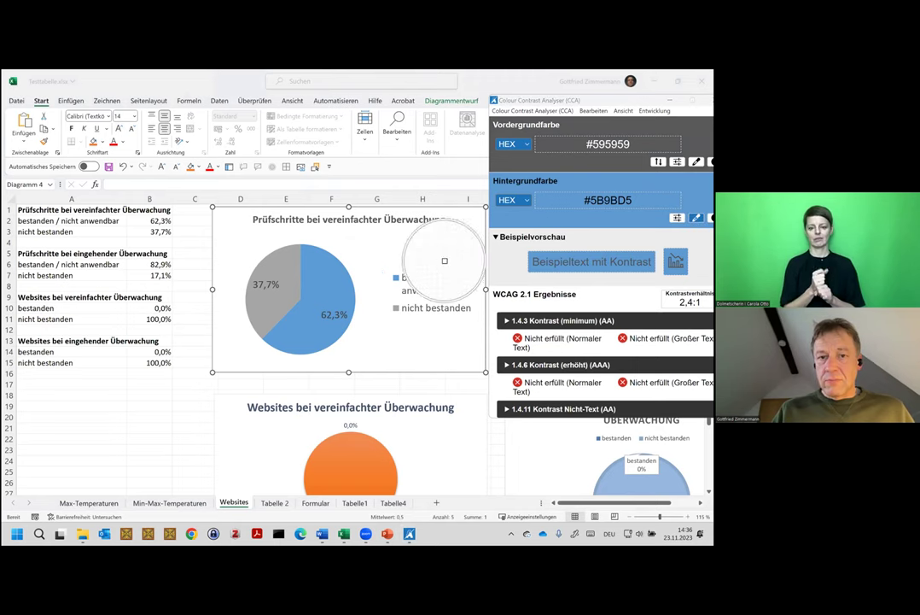
pyautogui.click(395, 261)
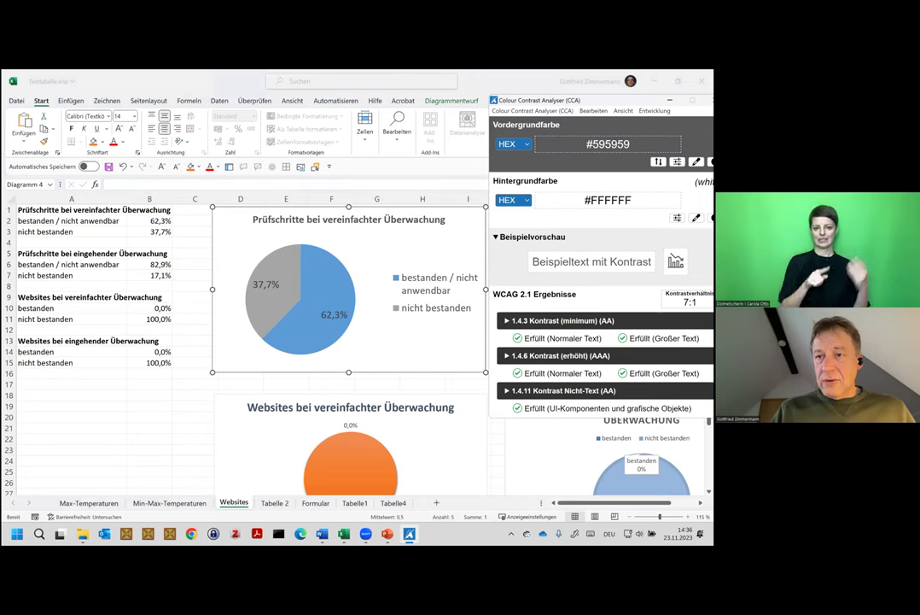
pyautogui.click(339, 282)
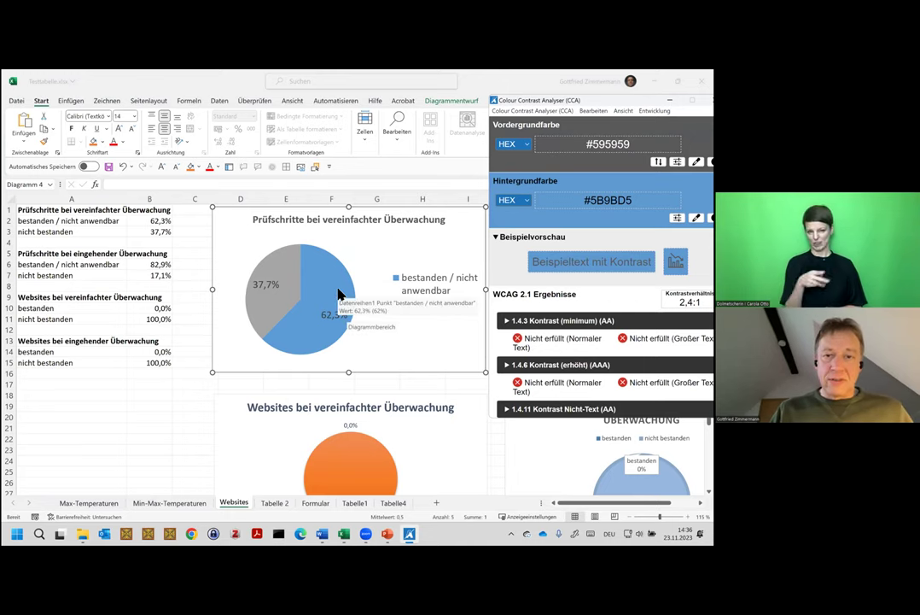
pyautogui.moveTo(335, 319)
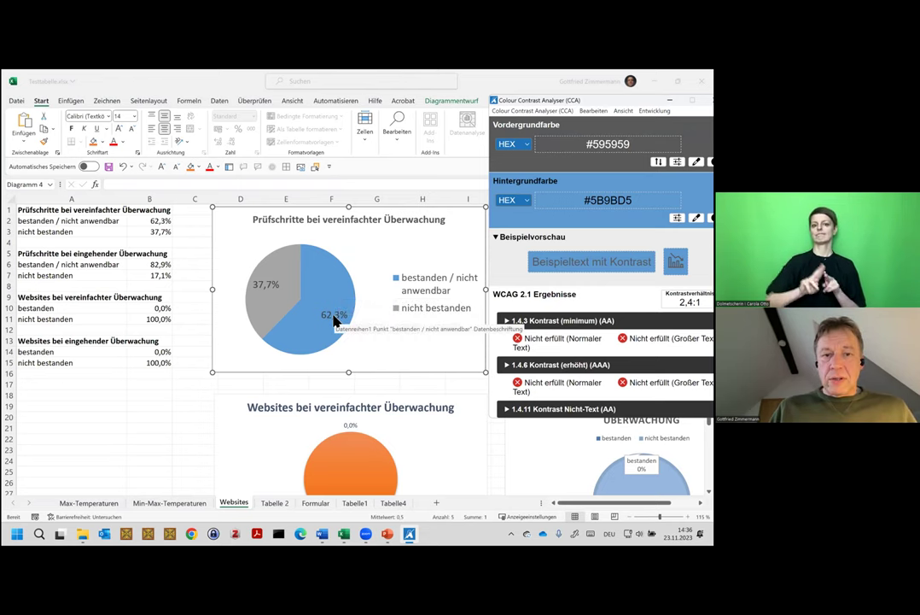
pyautogui.click(335, 317)
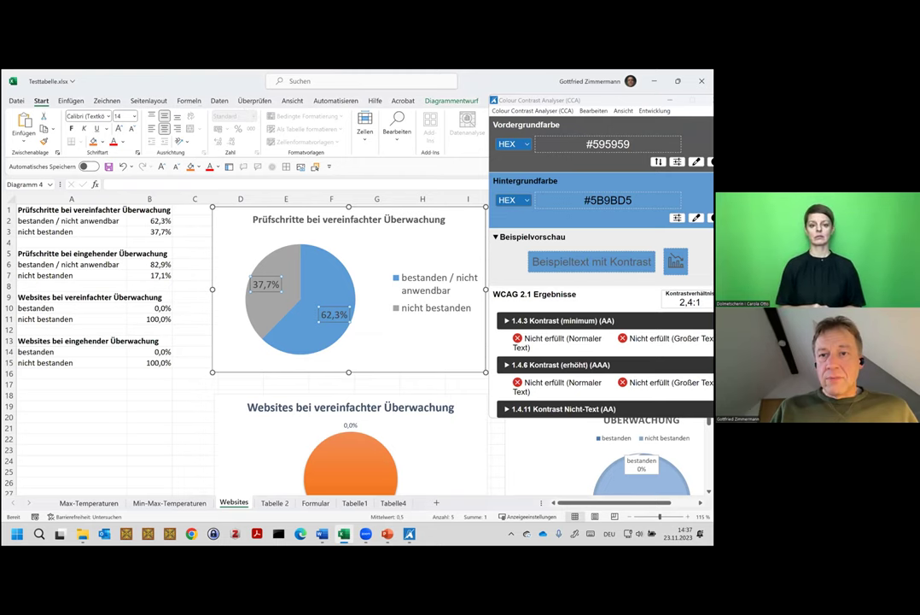
pyautogui.moveTo(580, 99); pyautogui.dragTo(582, 239)
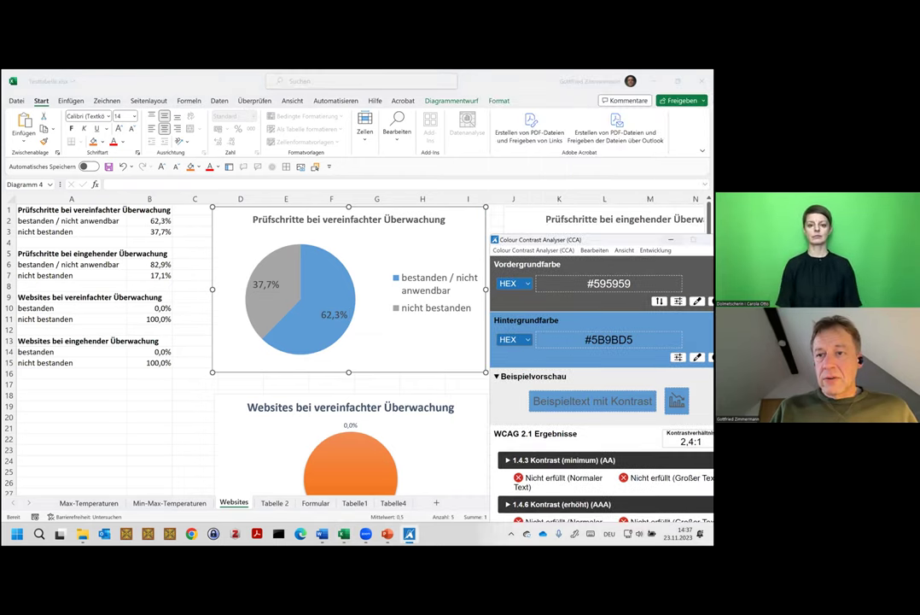
# - Apply the first chart style (Formatvorlage 1) to the pie chart
pyautogui.click(466, 128)
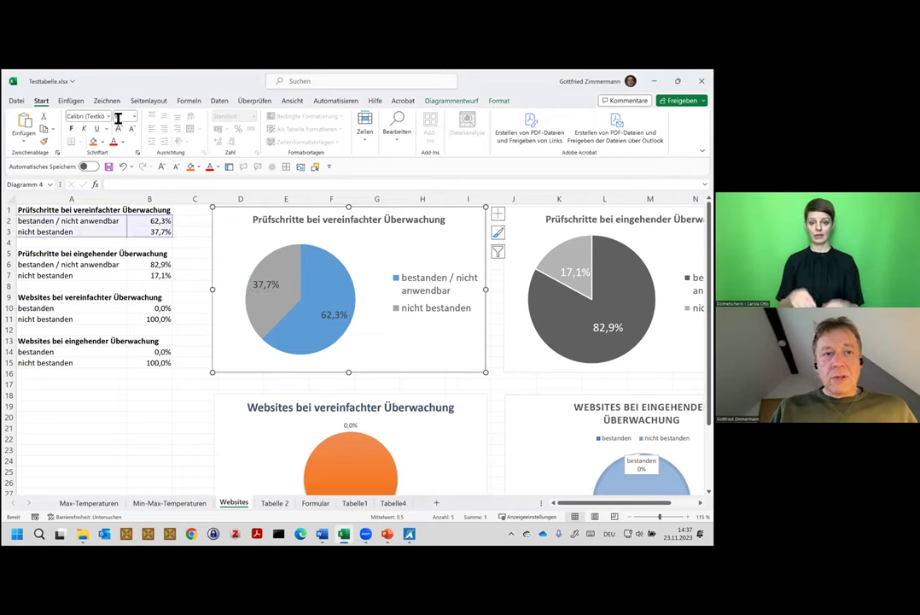
pyautogui.click(452, 101)
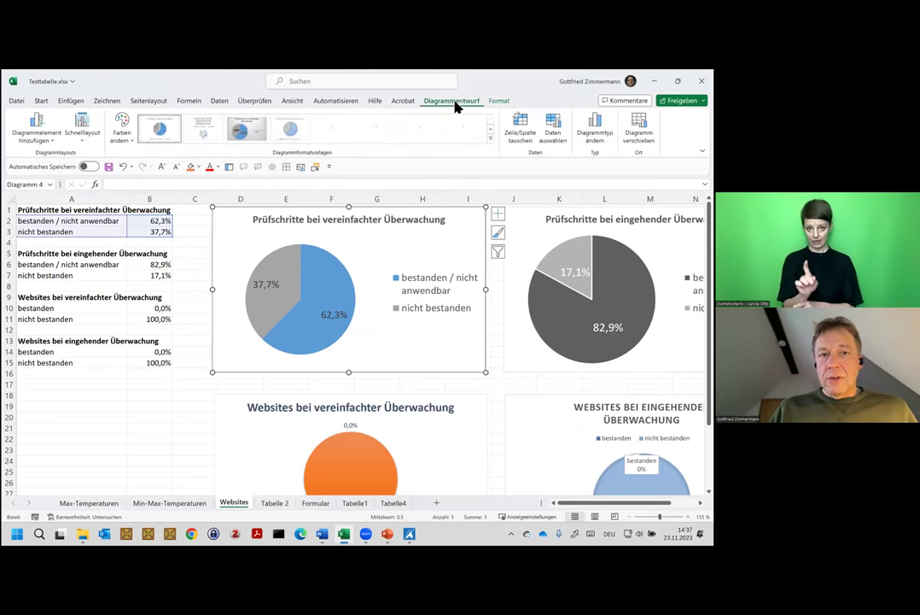
pyautogui.click(125, 139)
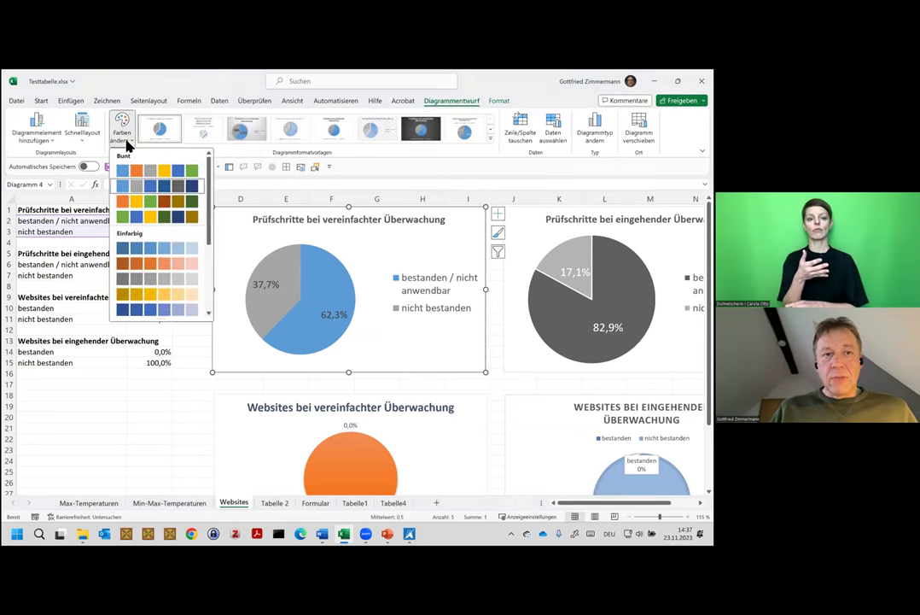
pyautogui.click(147, 84)
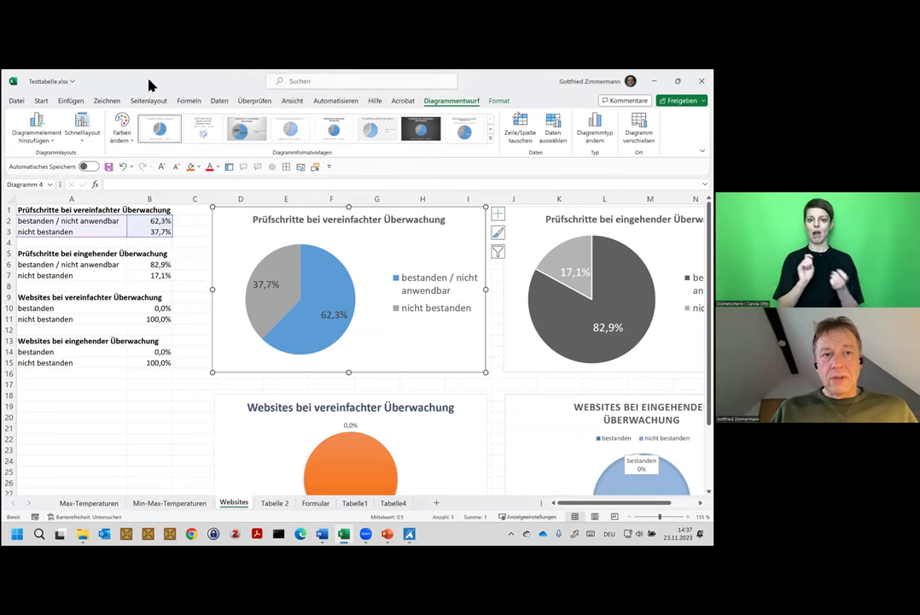
pyautogui.click(161, 132)
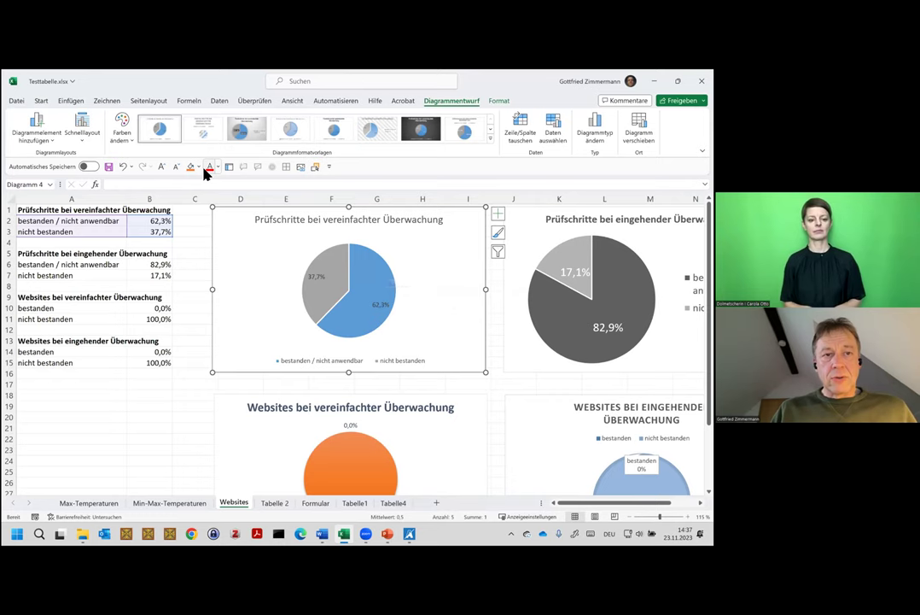
# - Give the pie a monochrome blue colour scheme and select its data series for filling
pyautogui.click(317, 278)
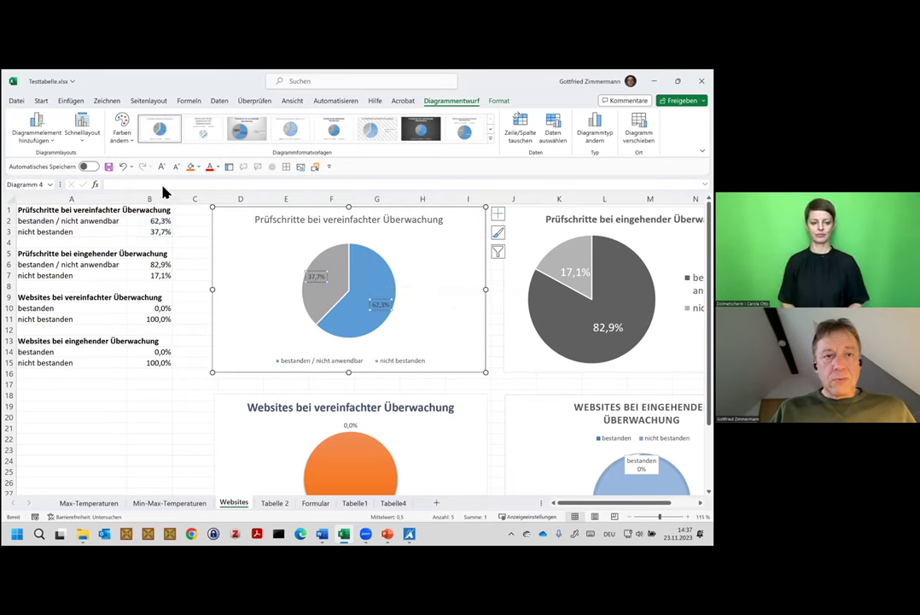
pyautogui.click(123, 138)
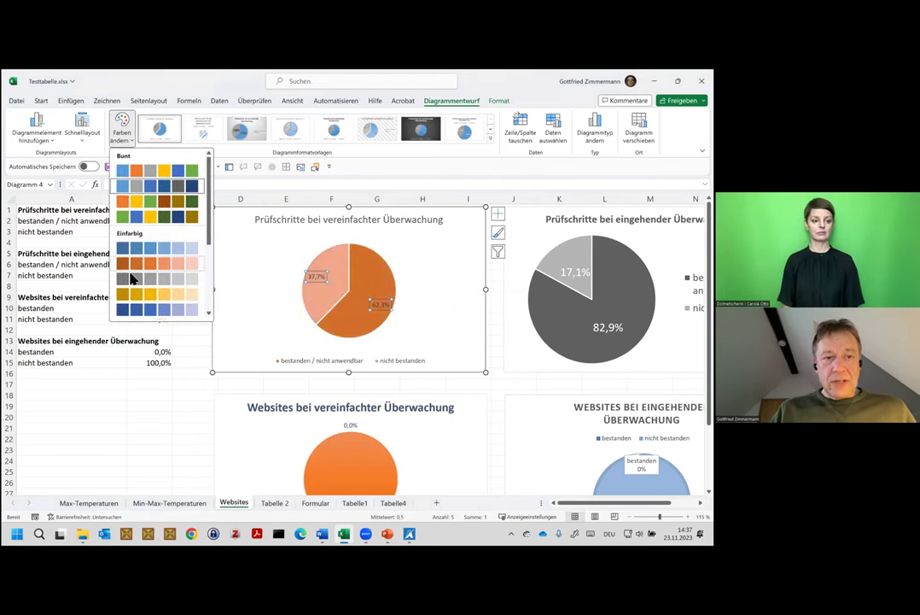
pyautogui.scroll(-2, 137, 291)
pyautogui.scroll(-1, 137, 290)
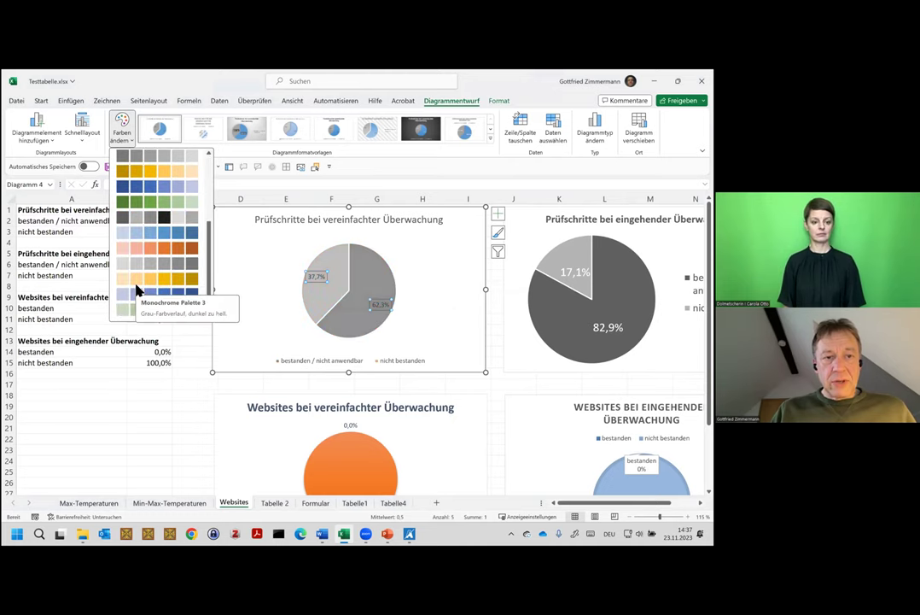
pyautogui.scroll(5, 137, 290)
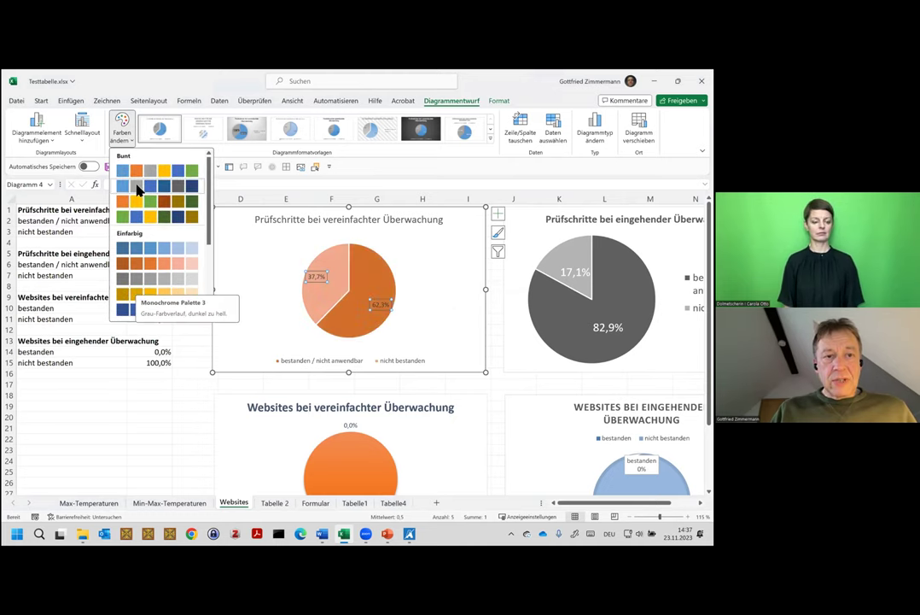
pyautogui.click(123, 248)
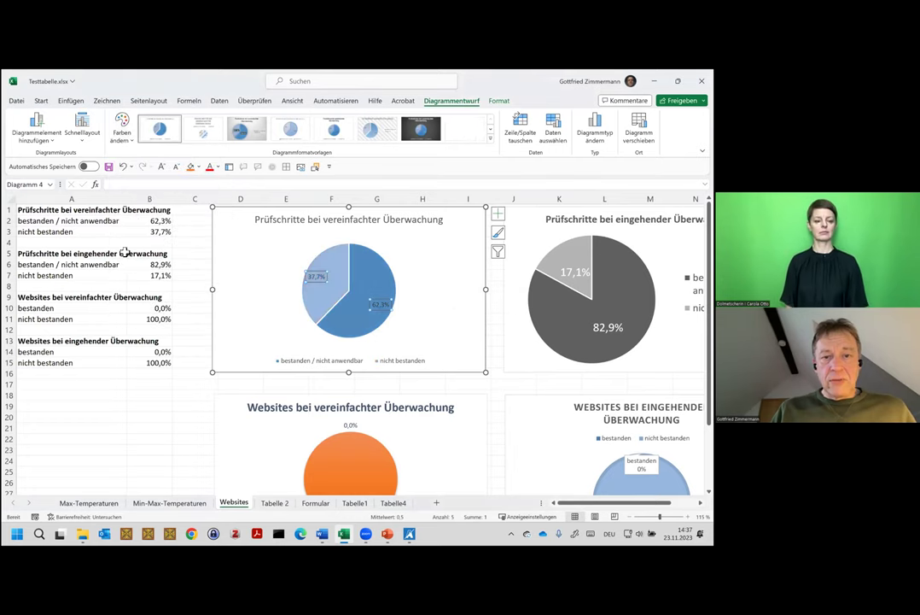
pyautogui.click(372, 276)
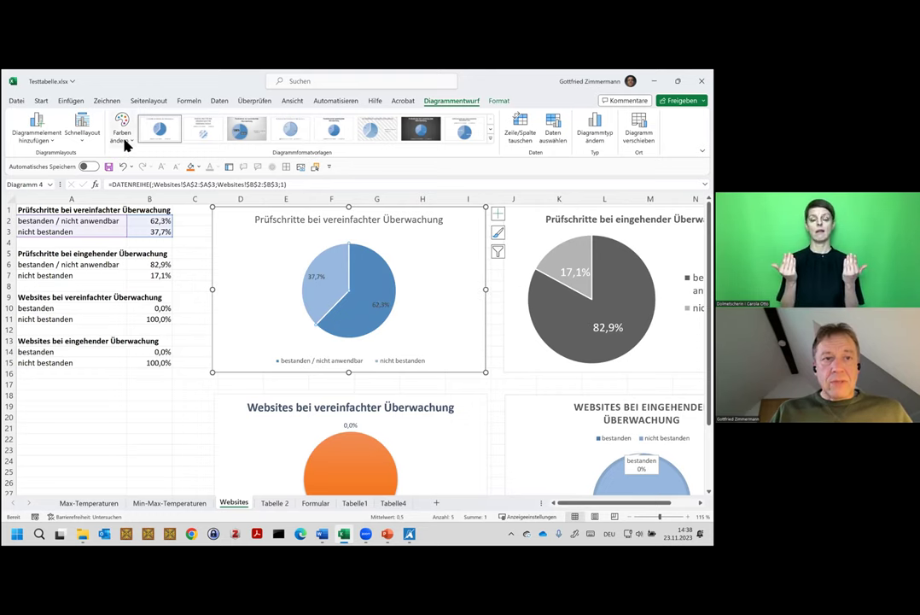
pyautogui.click(40, 103)
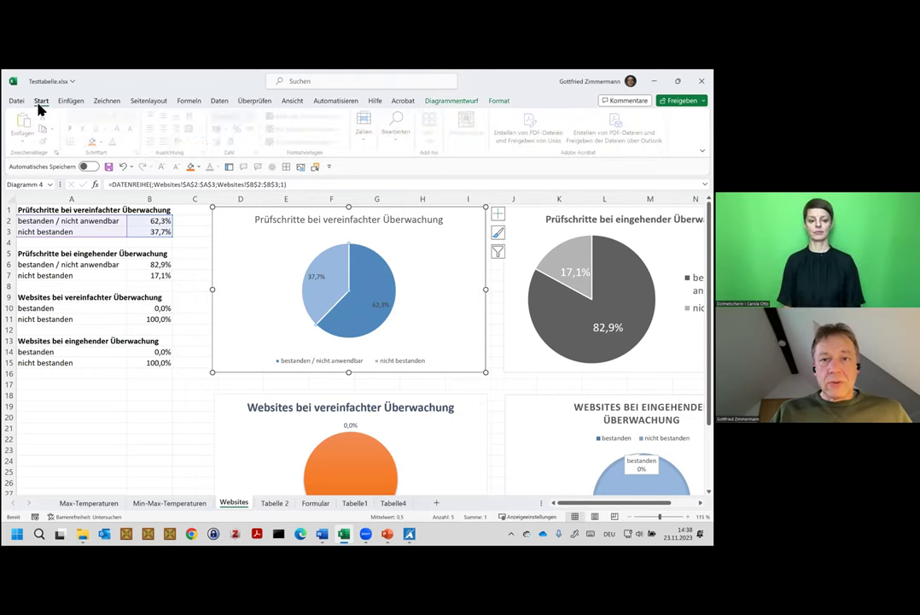
pyautogui.click(198, 167)
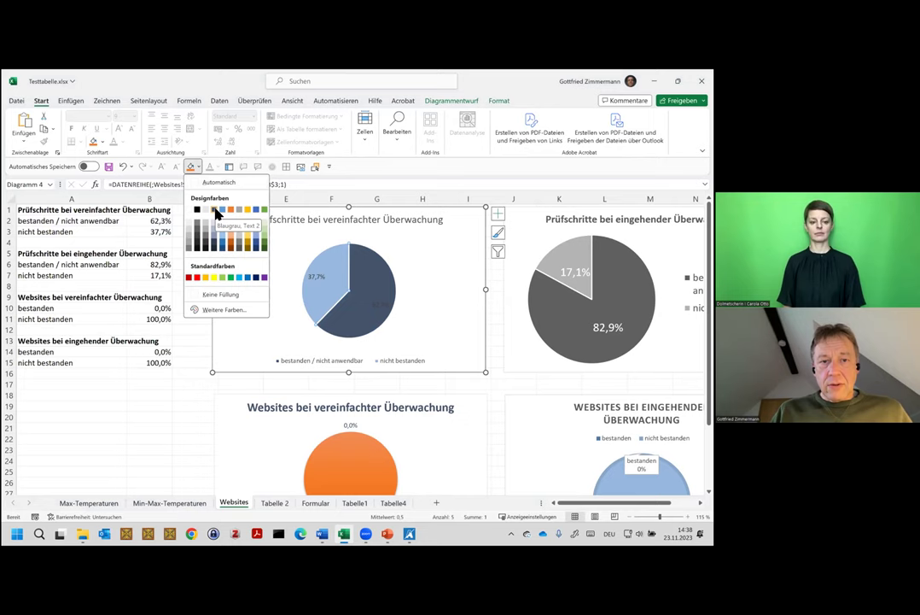
# - Fill the large slice dark blue and make its 62,3% label text light
pyautogui.click(224, 248)
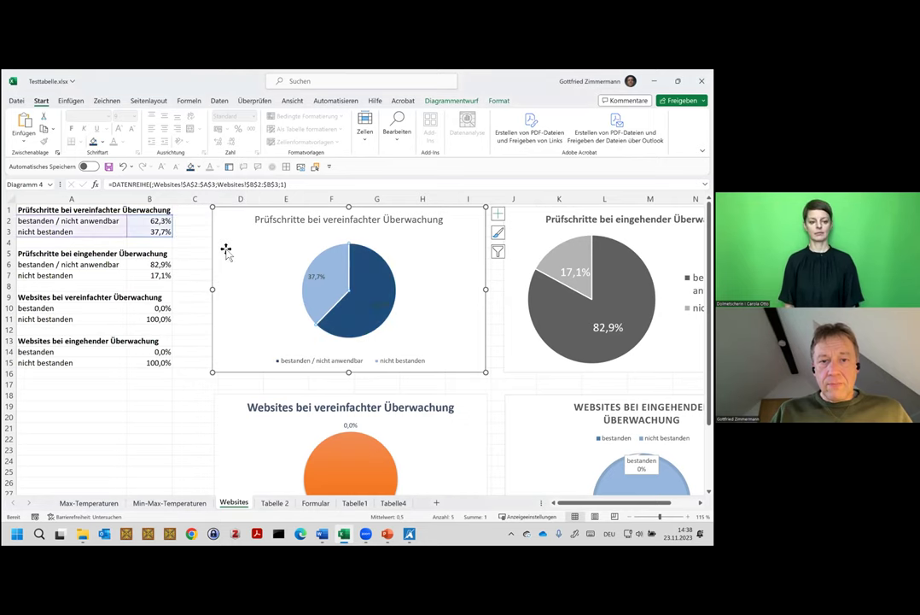
pyautogui.click(384, 311)
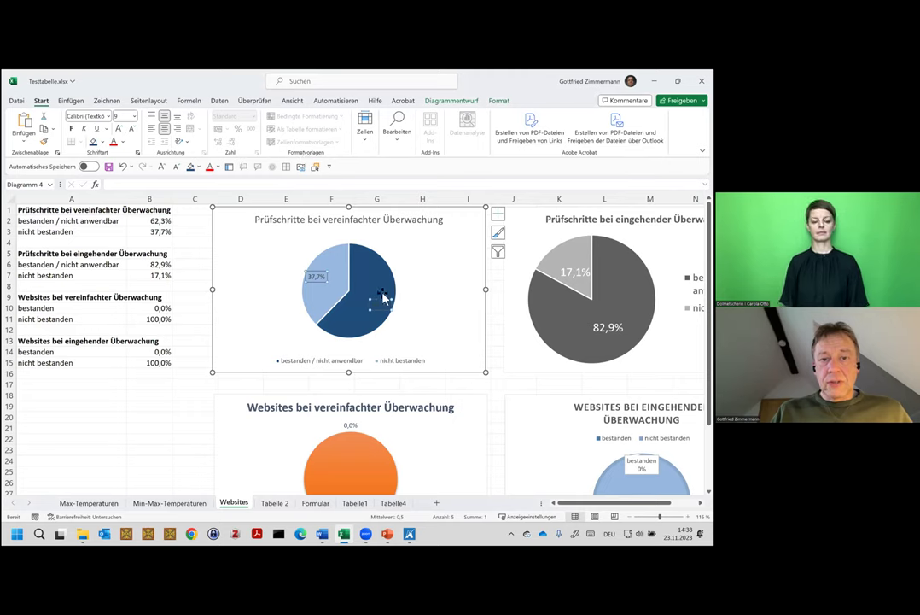
pyautogui.click(382, 306)
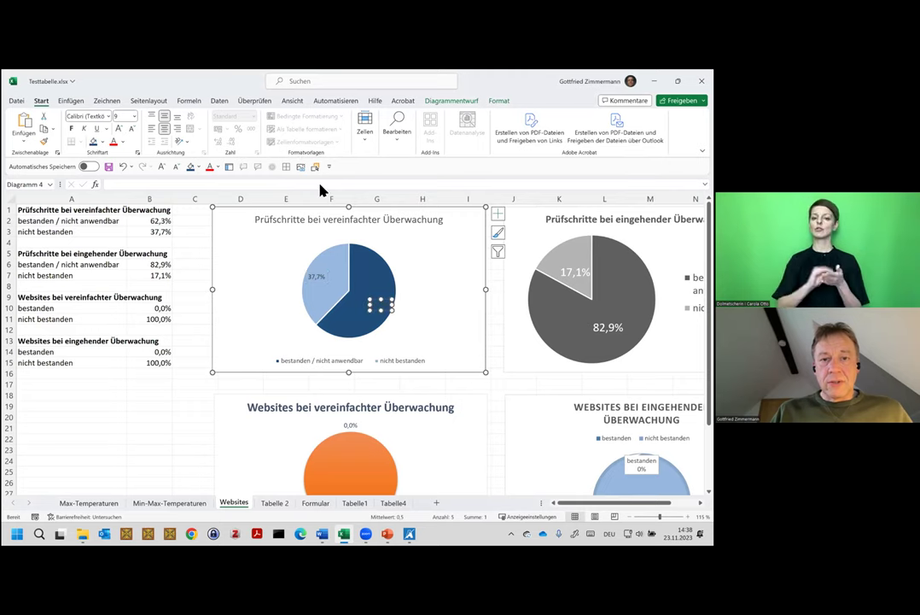
pyautogui.click(218, 168)
pyautogui.click(214, 210)
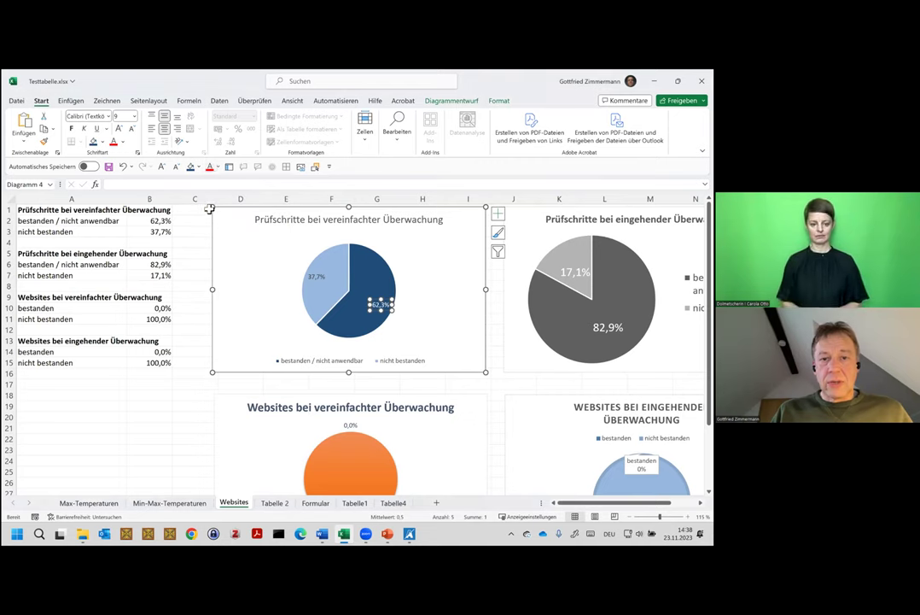
# - Set both pie percentage labels to 11 pt font size
pyautogui.click(318, 276)
pyautogui.click(380, 305)
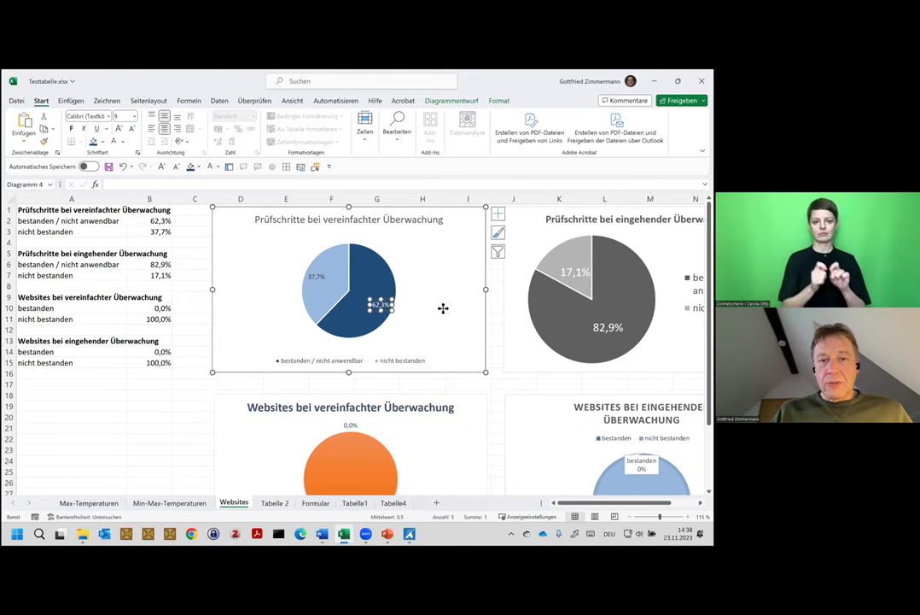
pyautogui.click(321, 275)
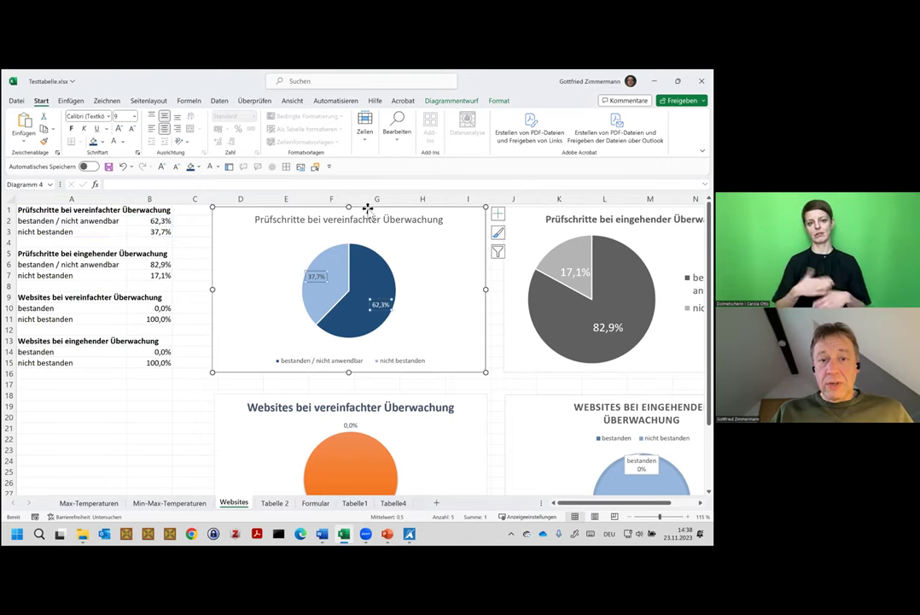
pyautogui.click(120, 128)
pyautogui.click(121, 128)
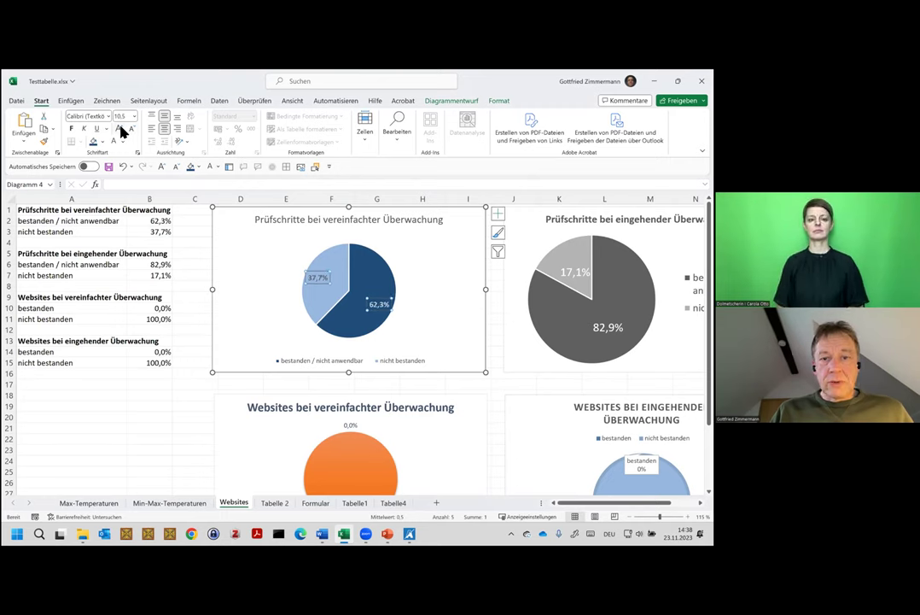
pyautogui.click(120, 128)
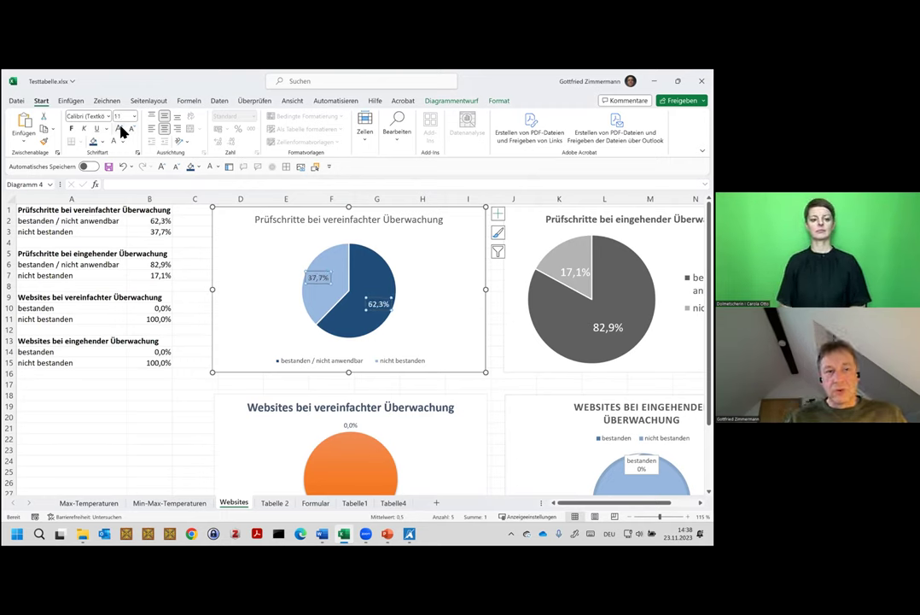
pyautogui.click(121, 129)
pyautogui.click(122, 129)
pyautogui.click(132, 128)
pyautogui.click(132, 129)
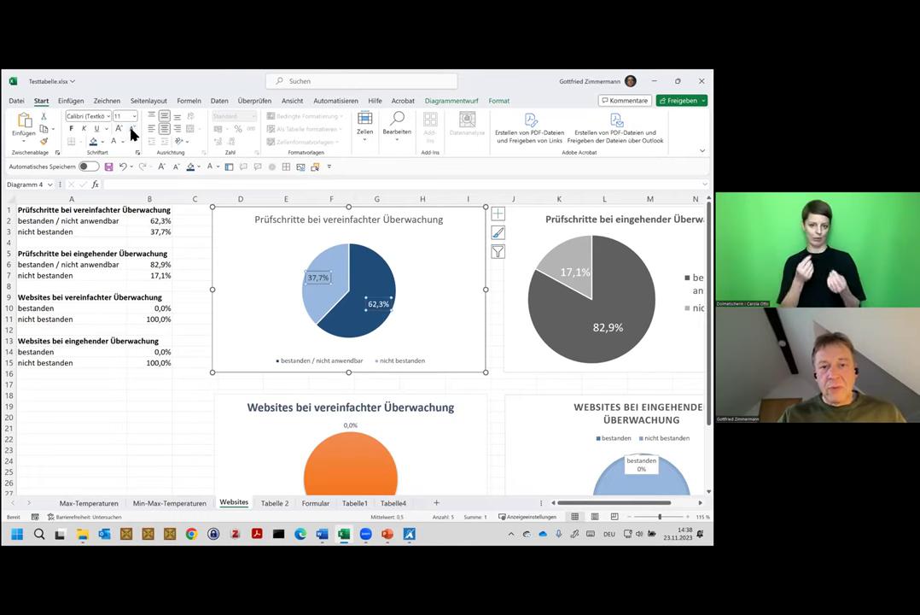
pyautogui.click(425, 309)
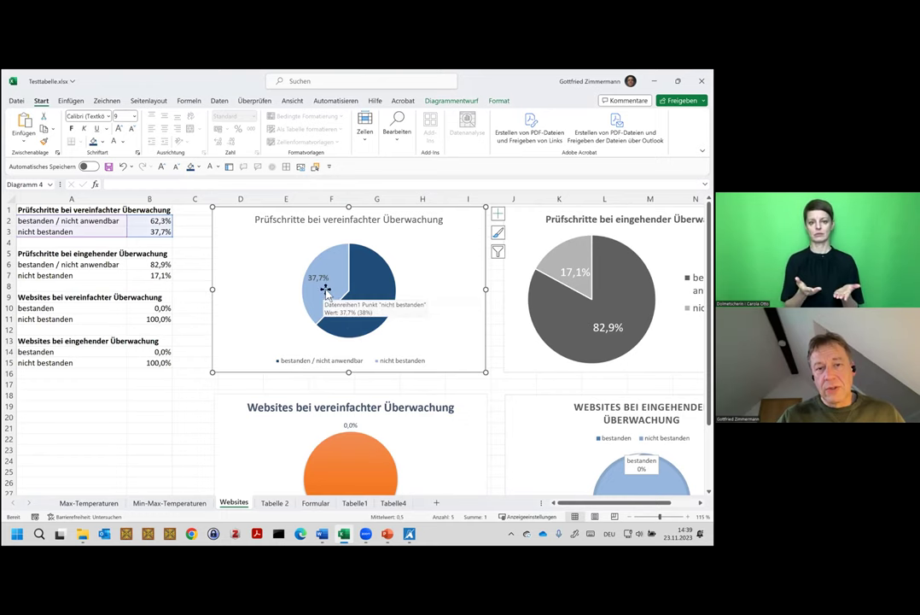
pyautogui.moveTo(367, 273)
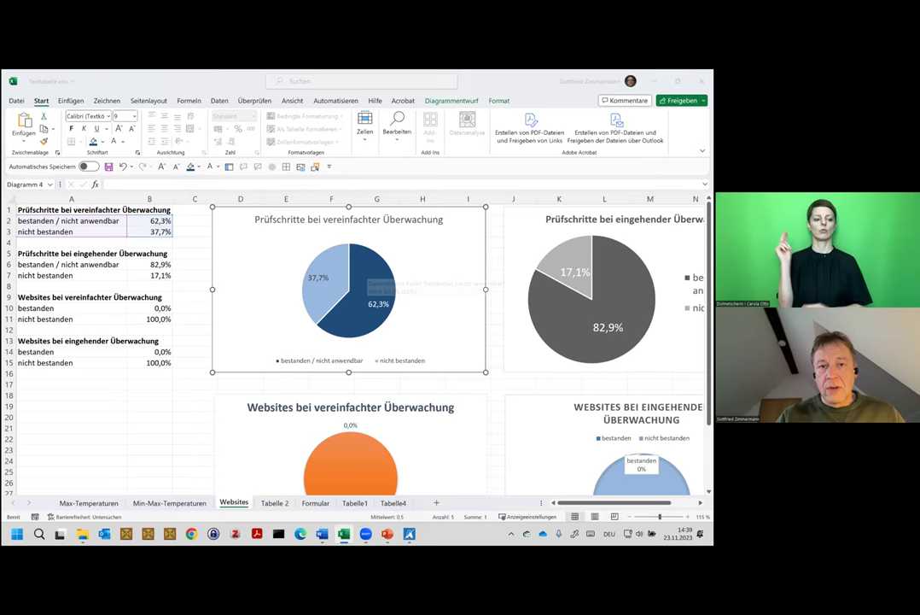
# - Check the dark slice #1F4E79 against the light slice #97B9E0 (4,3:1), then close the analyser
pyautogui.hotkey('alt', 'Tab')
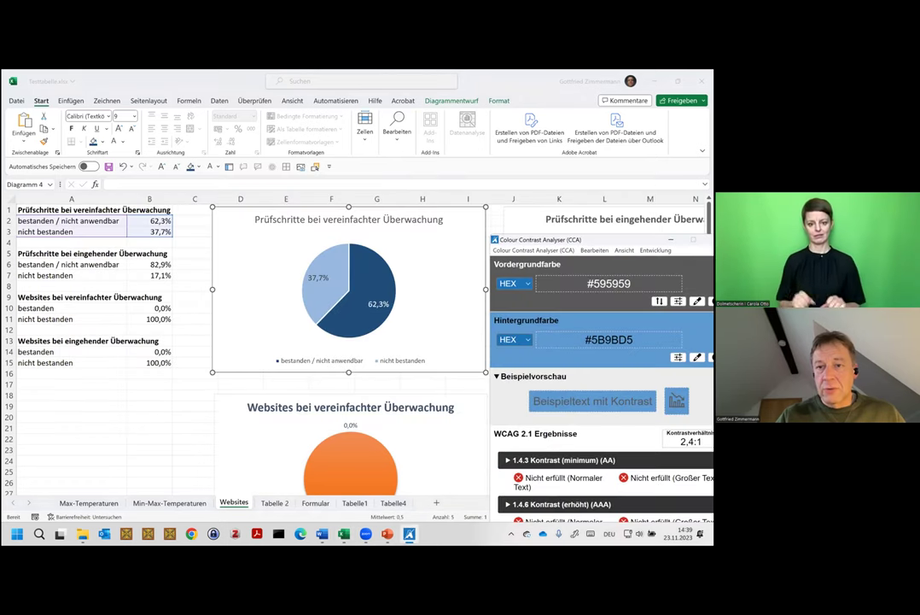
pyautogui.moveTo(581, 239); pyautogui.dragTo(541, 137)
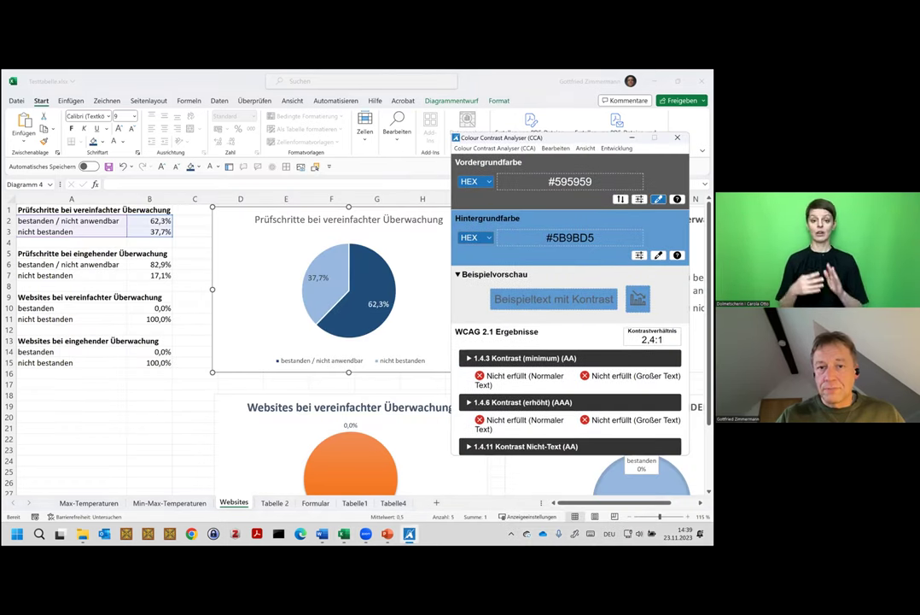
pyautogui.click(374, 273)
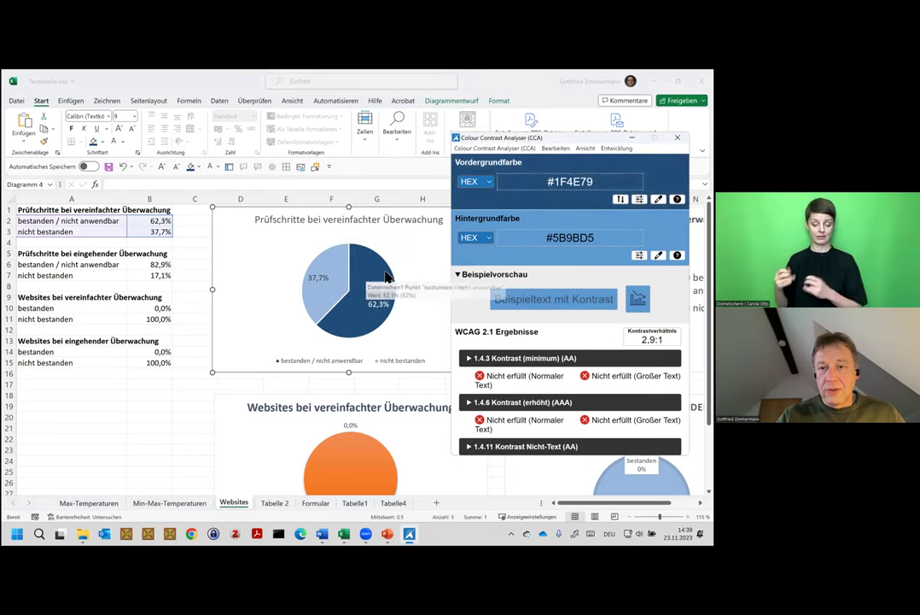
pyautogui.click(335, 300)
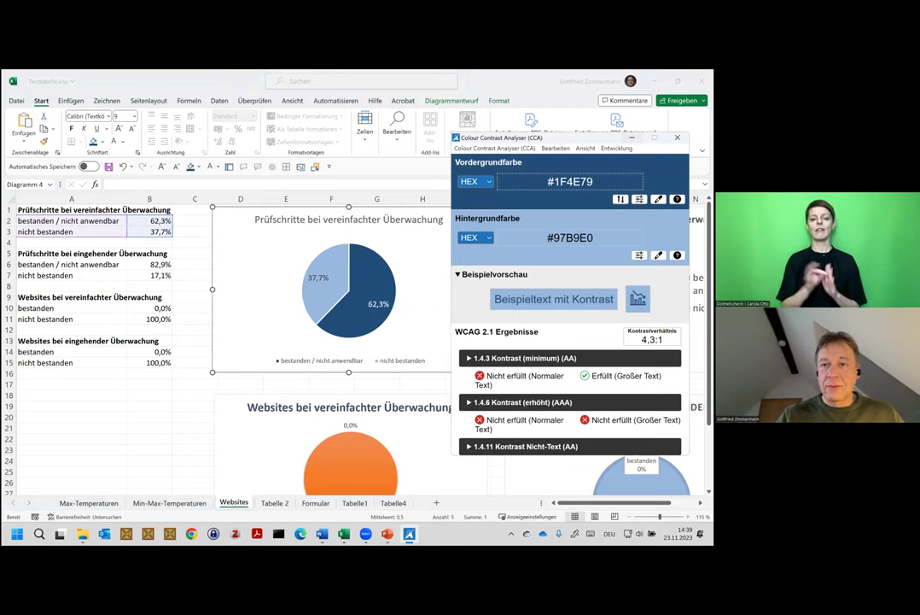
pyautogui.hotkey('alt', 'F4')
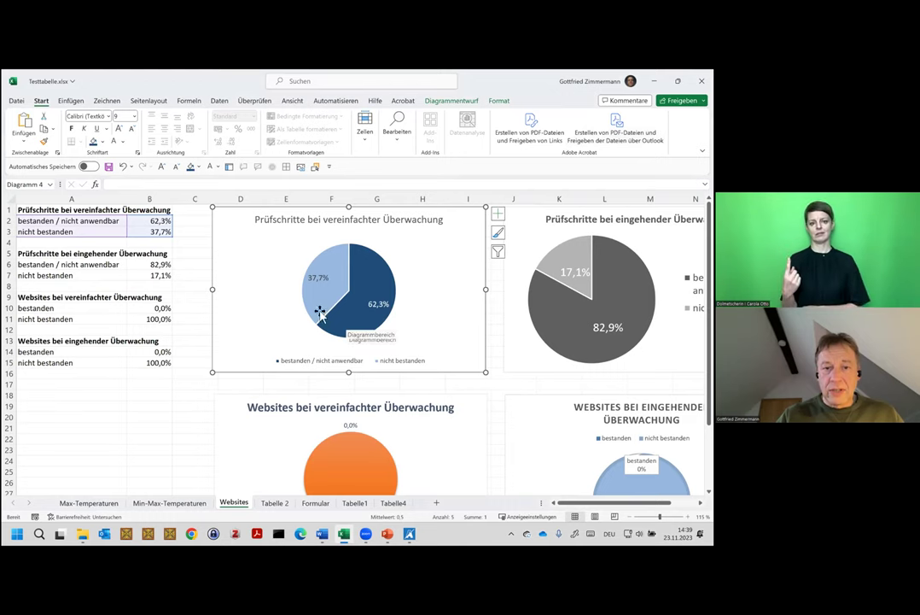
pyautogui.moveTo(367, 316)
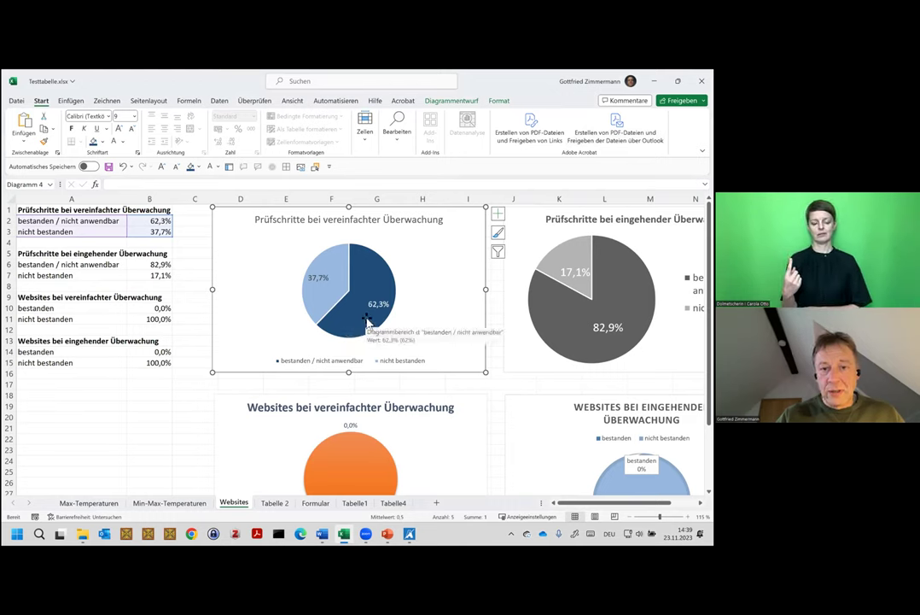
# - Increase the first pie chart's legend text size to 10,5
pyautogui.click(340, 367)
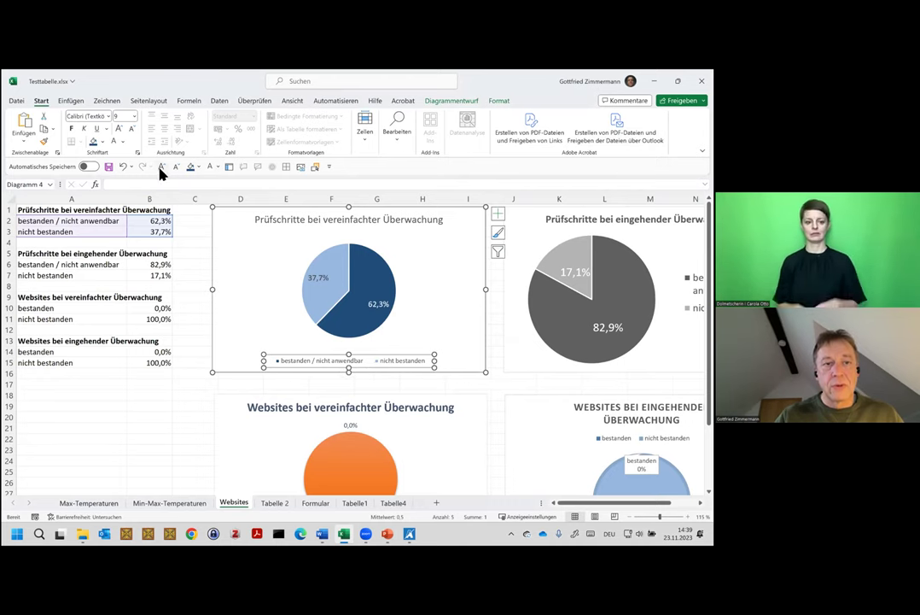
pyautogui.click(161, 168)
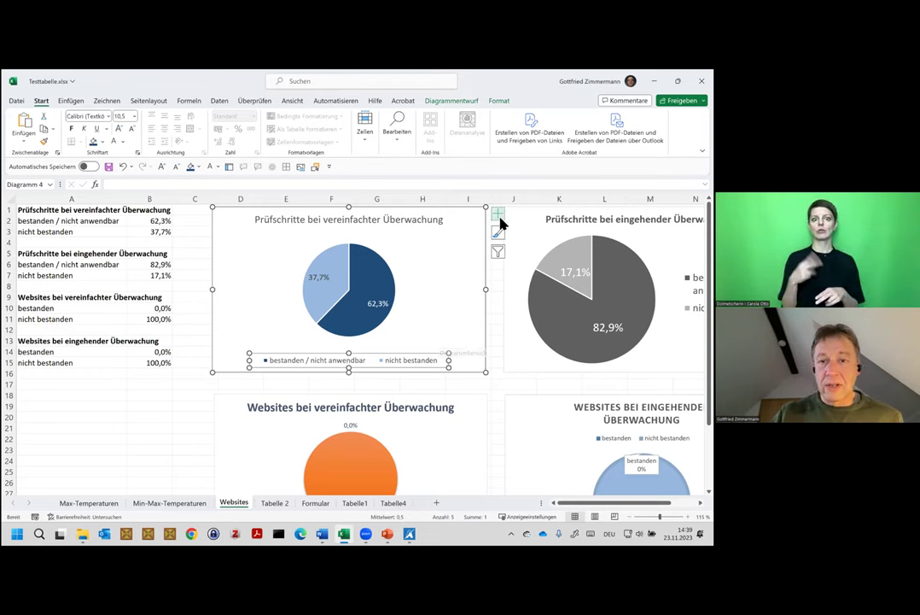
# - Hide the pie's legend and add category names to its slice labels
pyautogui.click(498, 214)
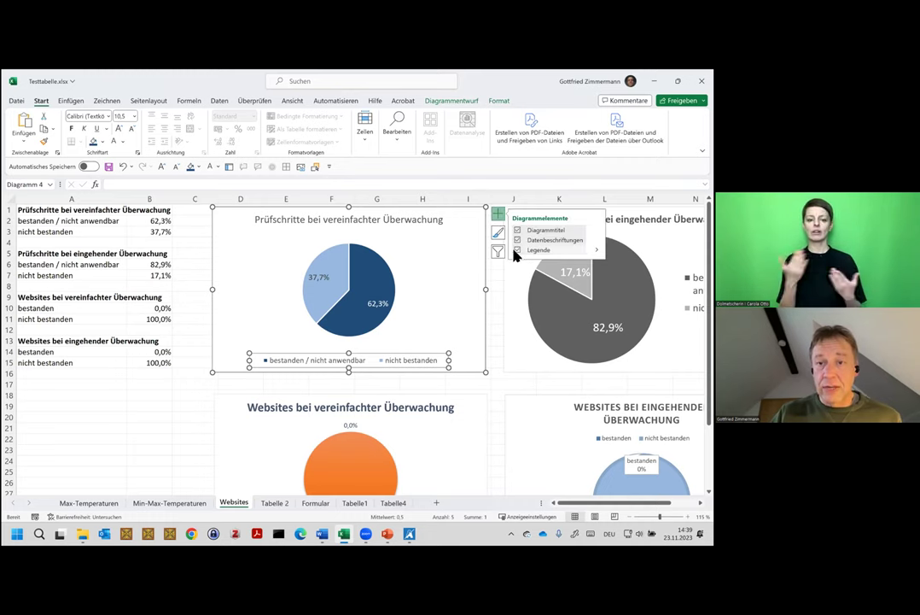
pyautogui.click(517, 250)
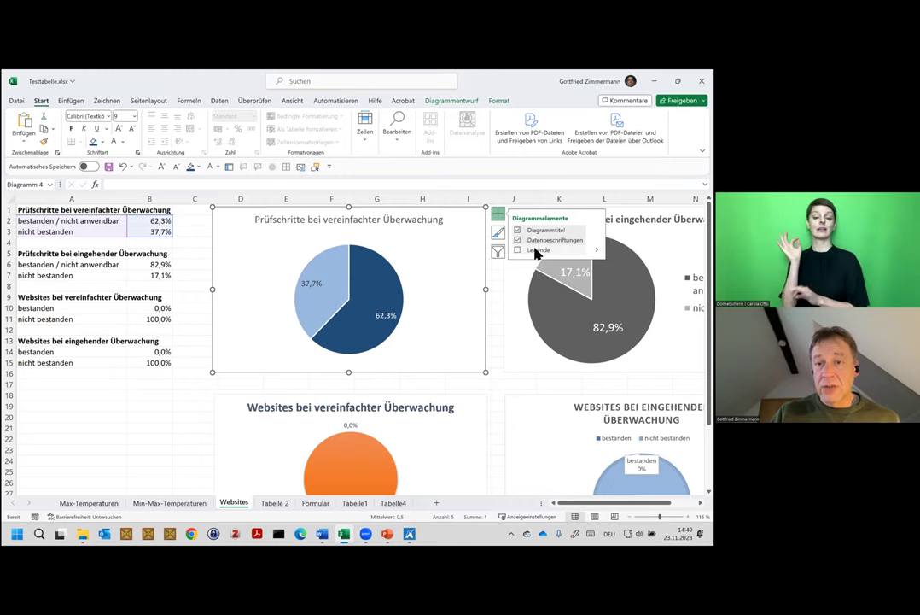
pyautogui.click(597, 240)
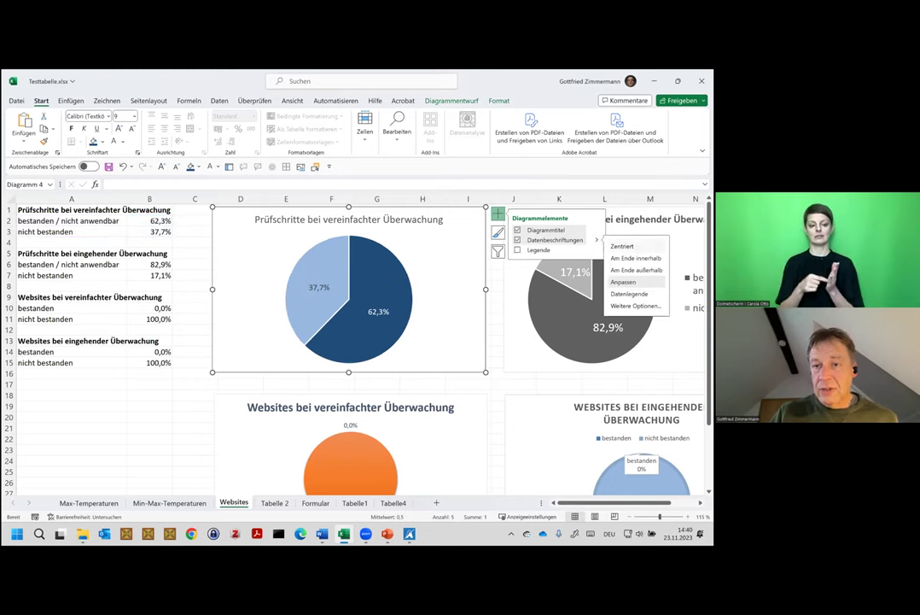
pyautogui.click(624, 282)
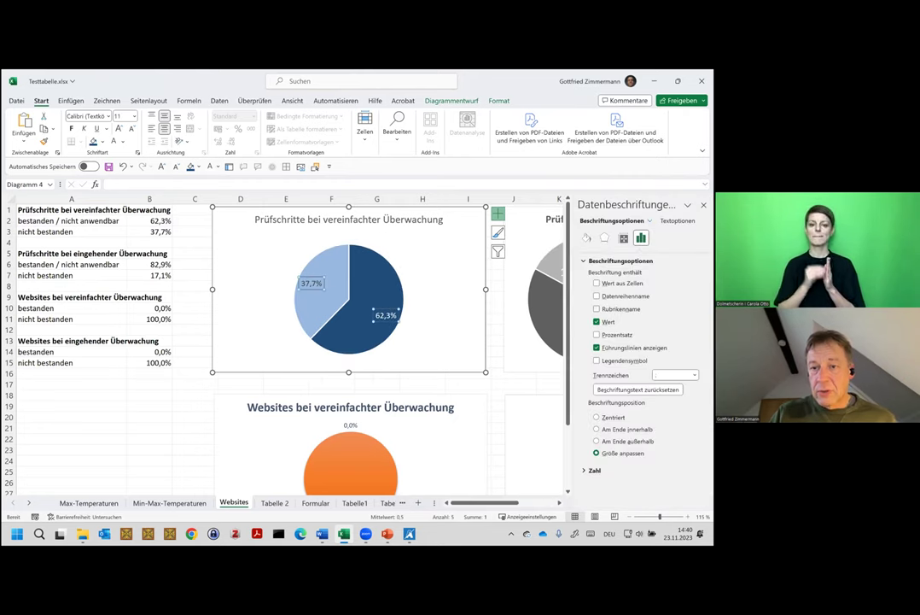
pyautogui.click(597, 295)
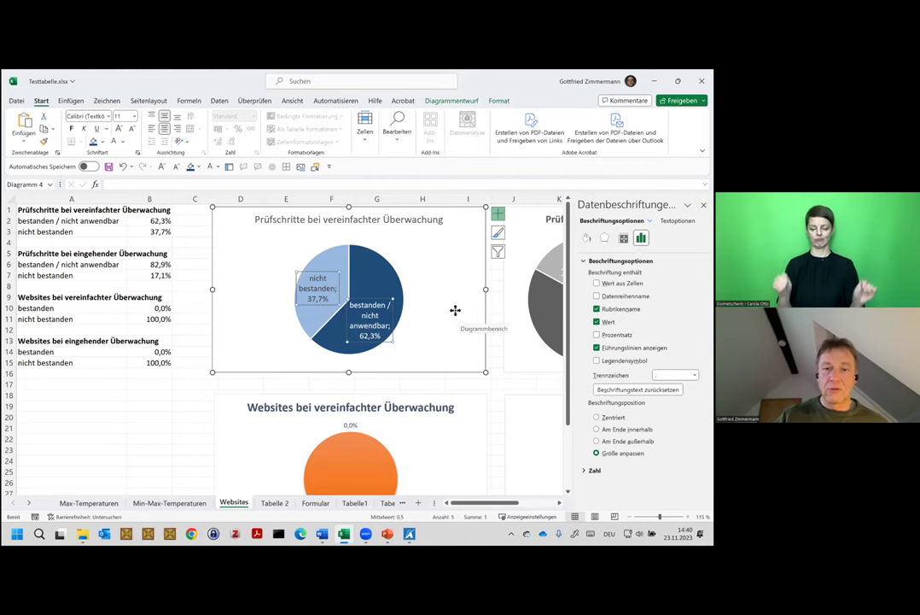
# - Select the whole chart area of the first pie chart
pyautogui.click(456, 314)
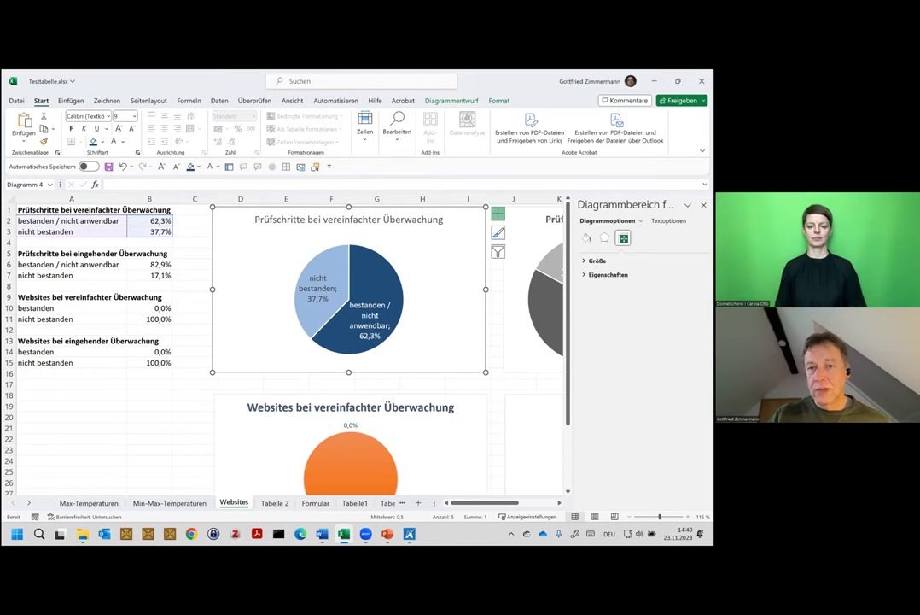
pyautogui.click(641, 220)
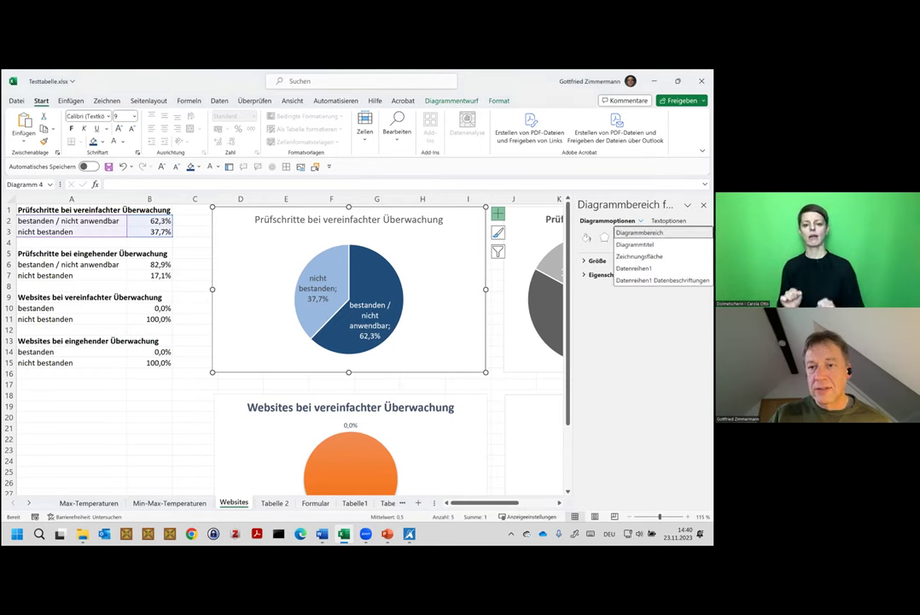
pyautogui.click(641, 232)
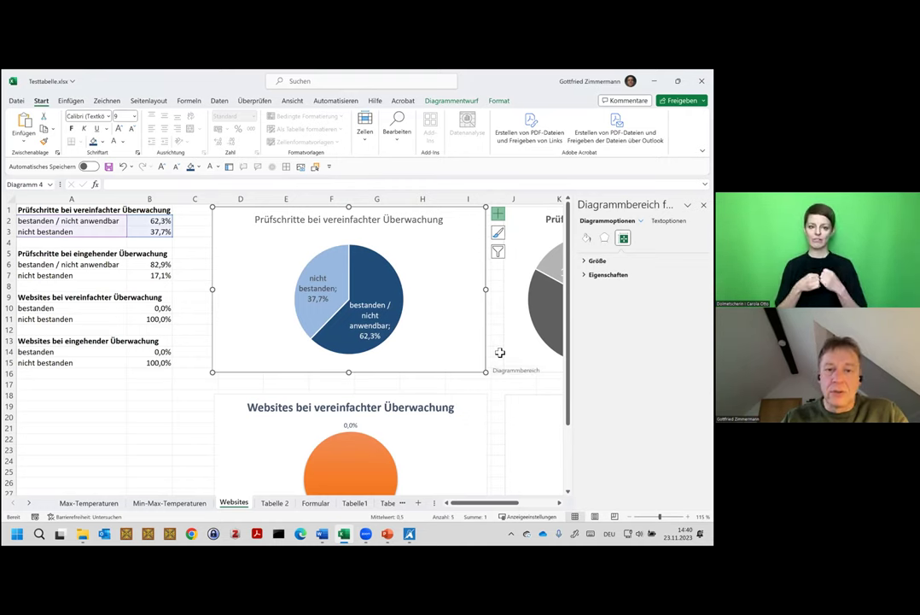
pyautogui.press('Escape')
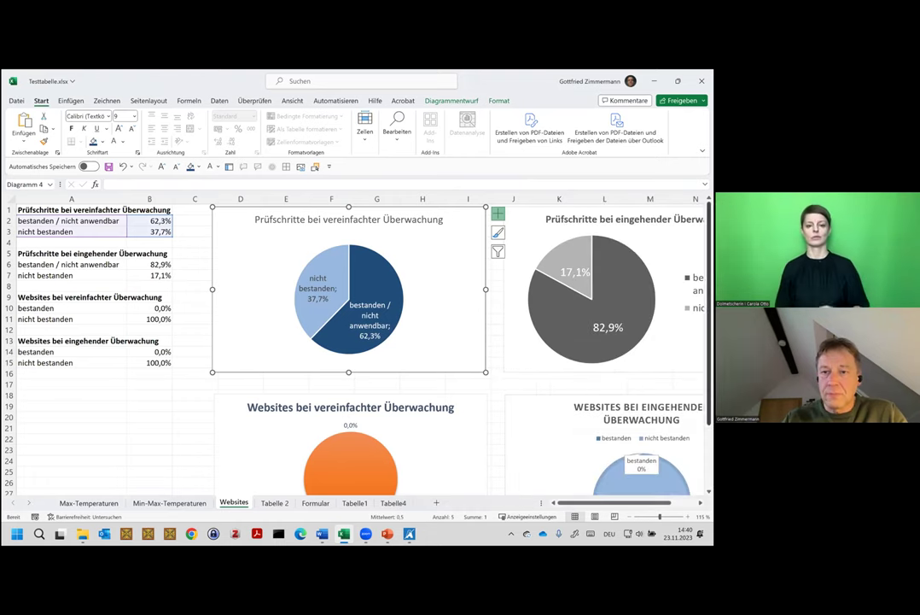
pyautogui.scroll(-2, 506, 324)
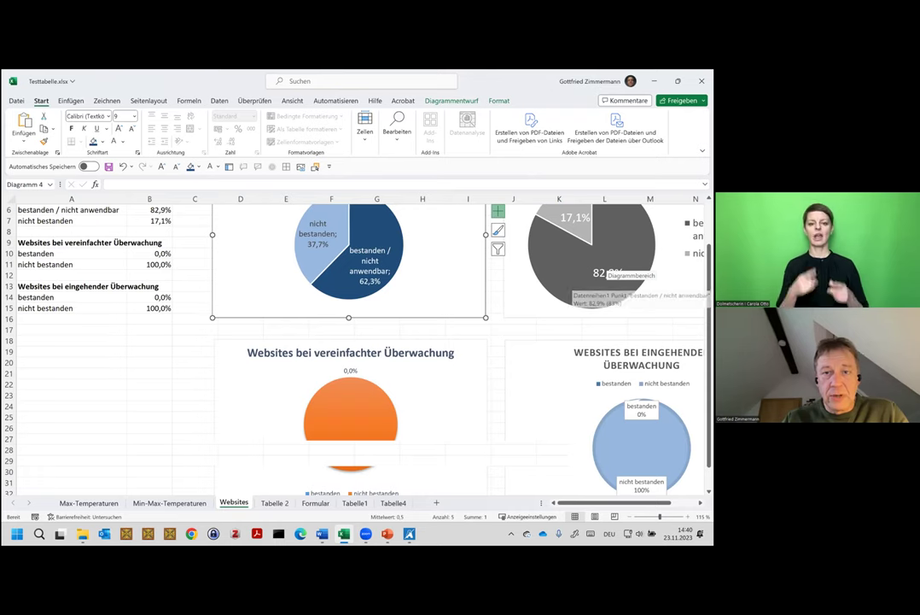
pyautogui.moveTo(603, 325)
pyautogui.moveTo(598, 256)
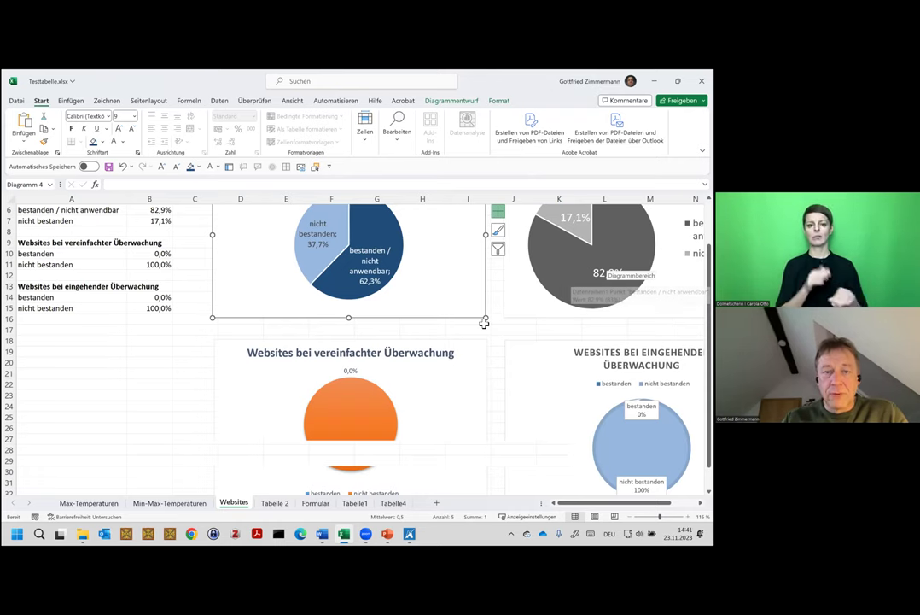
pyautogui.scroll(2, 485, 322)
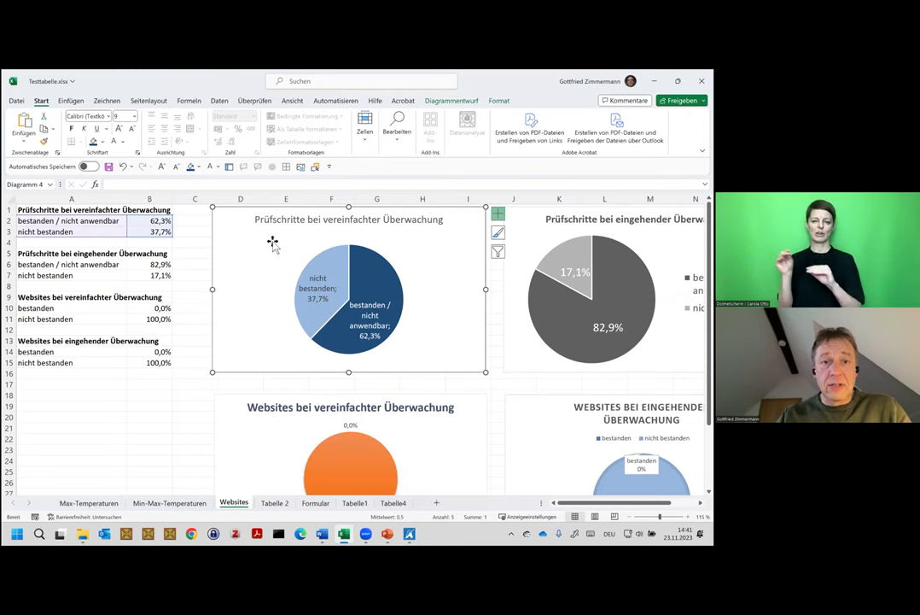
# - Enter 'Kuchendiagramm für Tabelle' as the simplified-monitoring pie chart's alternative text
pyautogui.click(301, 167)
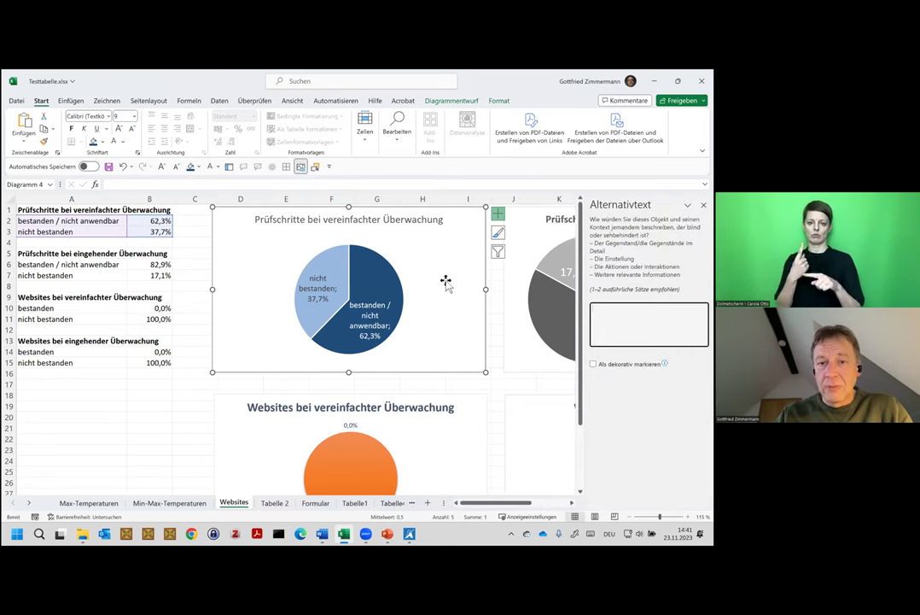
pyautogui.write('Kuchendiagramm für Tabelle')
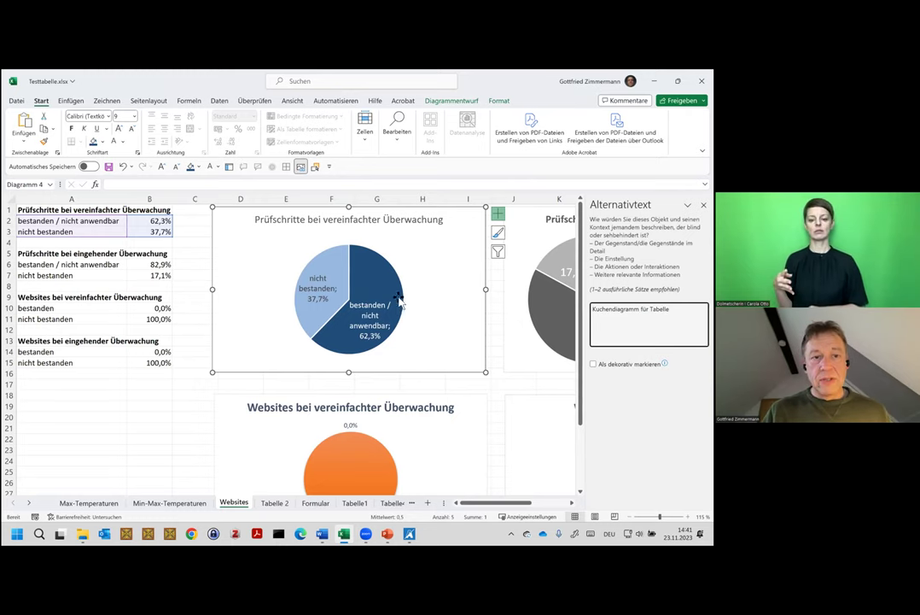
pyautogui.click(123, 221)
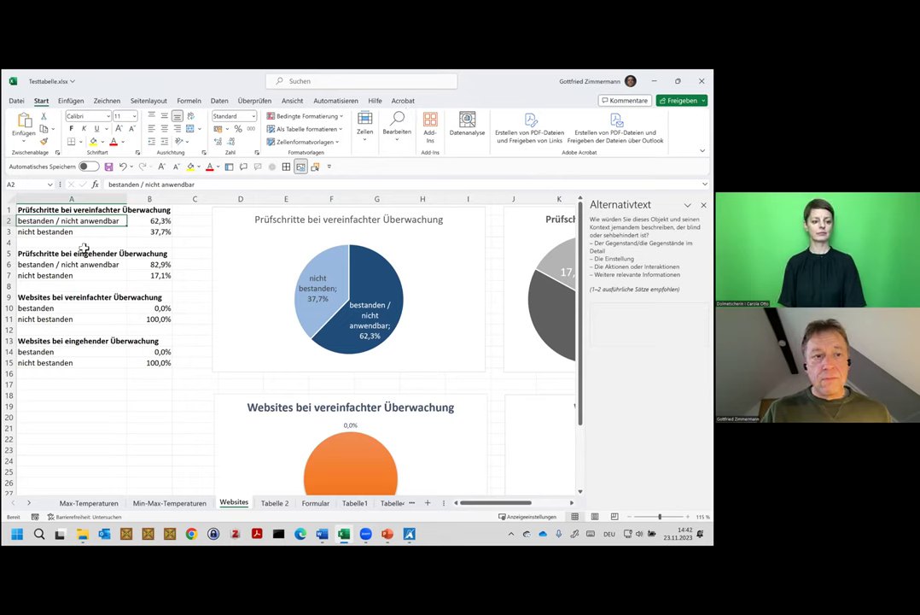
pyautogui.click(89, 232)
pyautogui.click(223, 238)
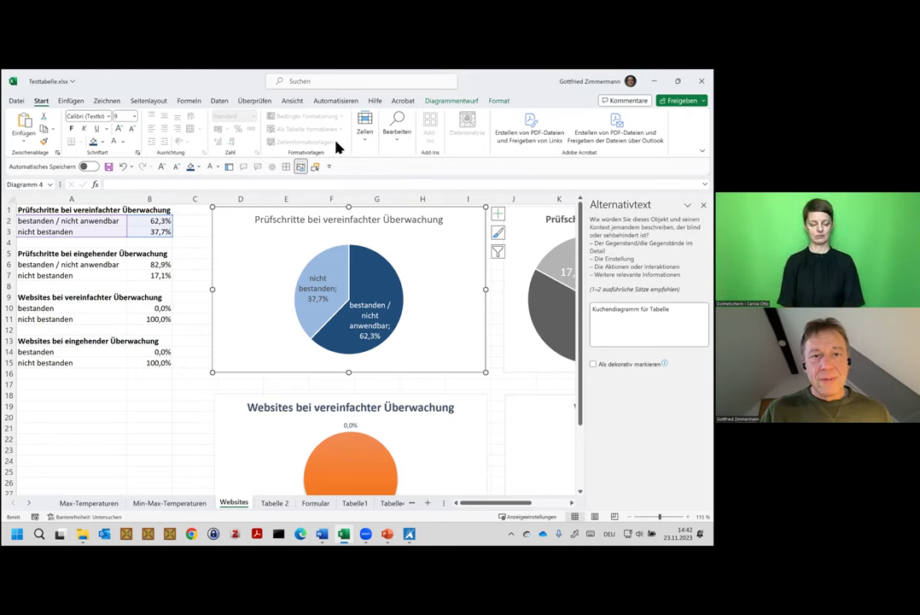
# - Format the data range A2:B3 as a styled table
pyautogui.click(51, 210)
pyautogui.click(59, 265)
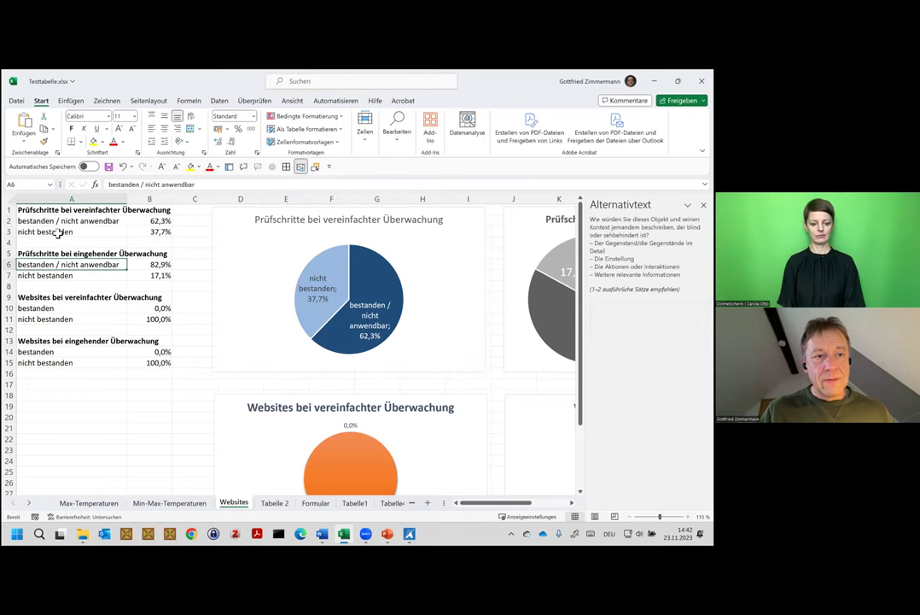
pyautogui.moveTo(49, 221)
pyautogui.mouseDown()
pyautogui.moveTo(161, 222)
pyautogui.moveTo(163, 232)
pyautogui.mouseUp()
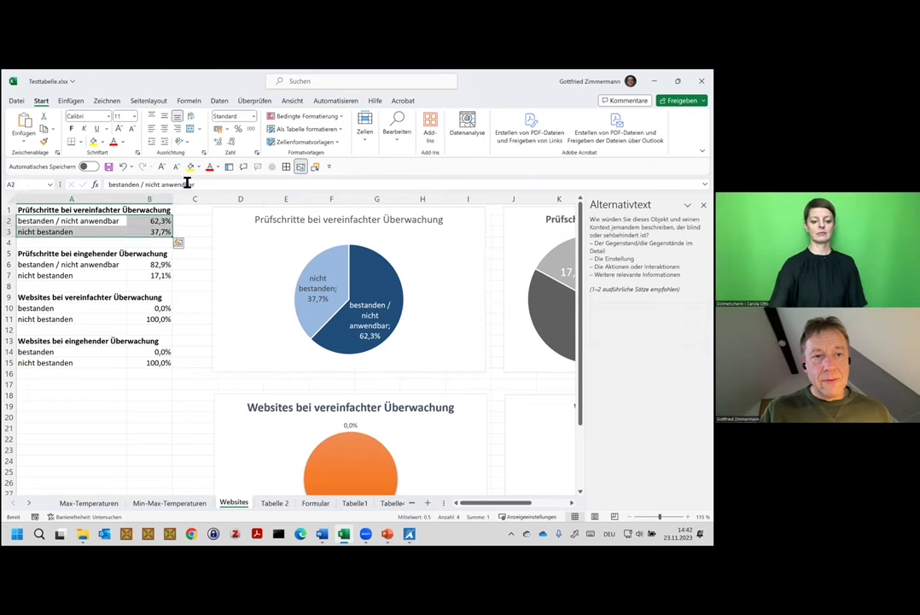
pyautogui.click(339, 129)
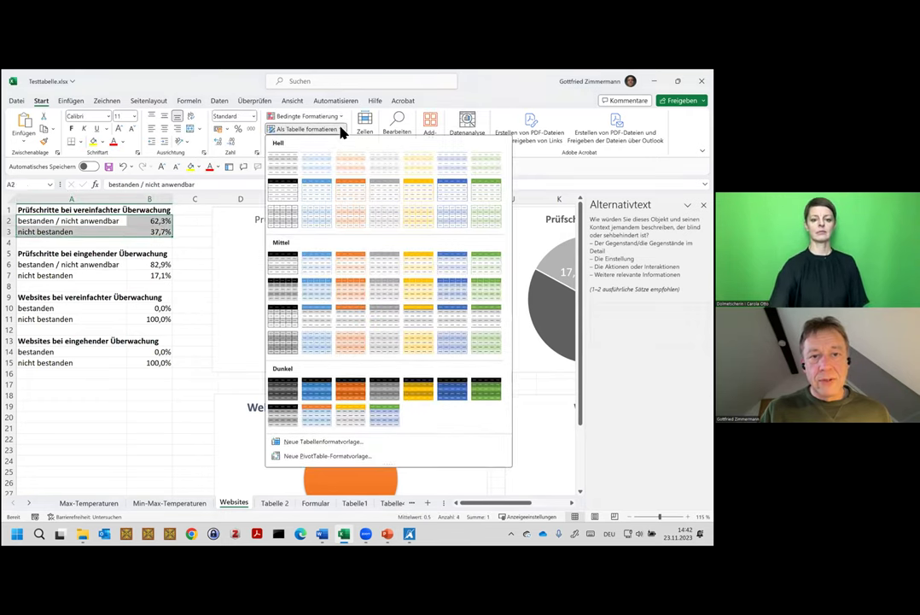
pyautogui.click(289, 188)
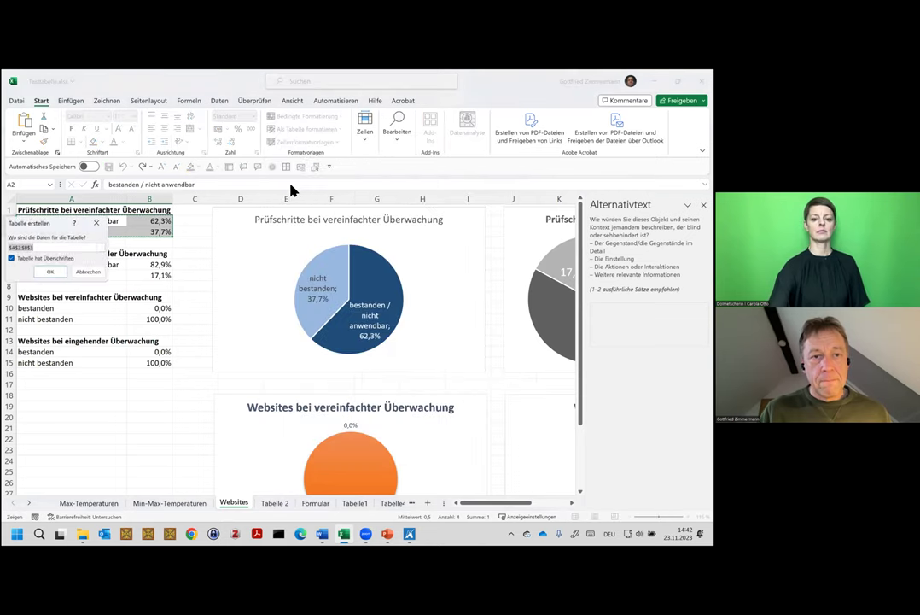
pyautogui.click(53, 272)
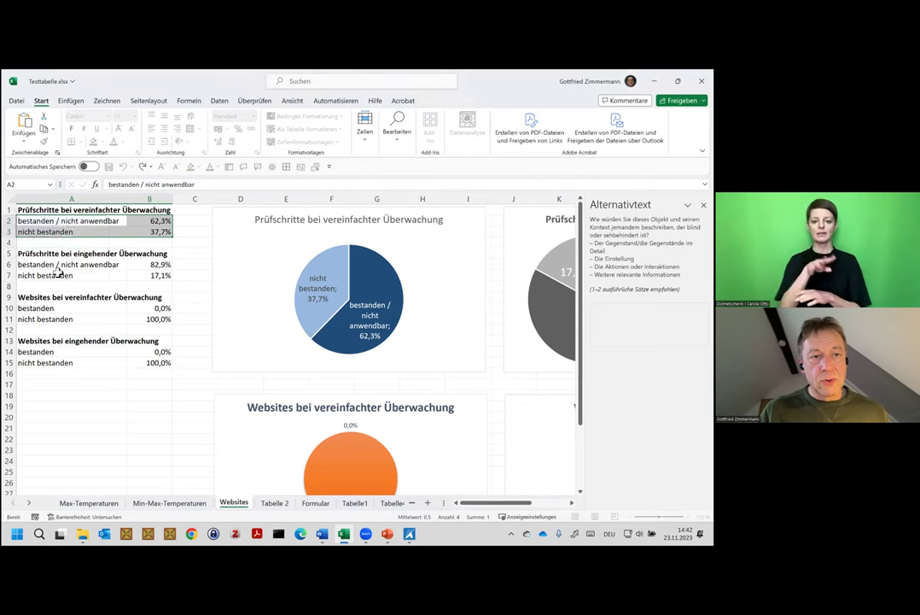
# - Rename the table's first column header from Spalte1 to Ergebnis
pyautogui.click(67, 223)
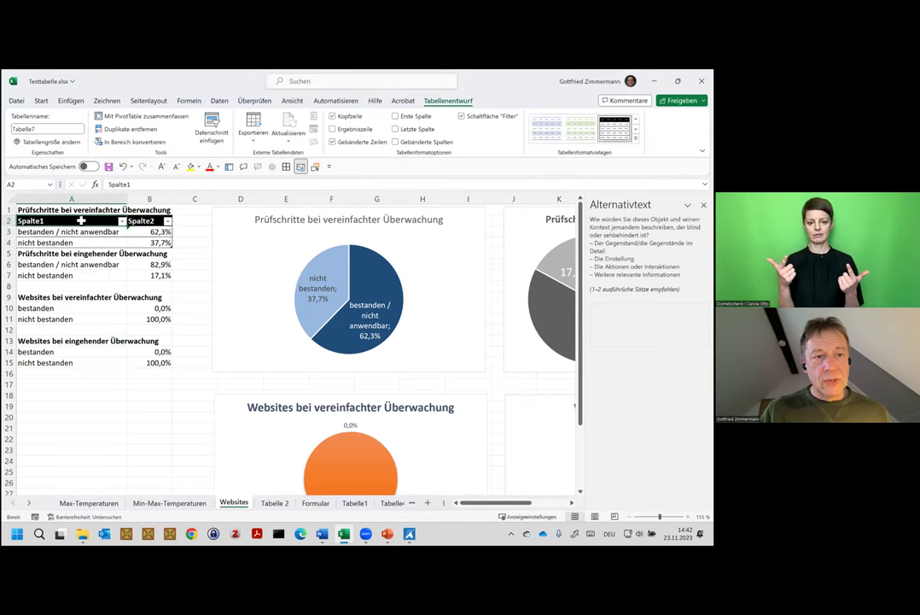
pyautogui.doubleClick(67, 223)
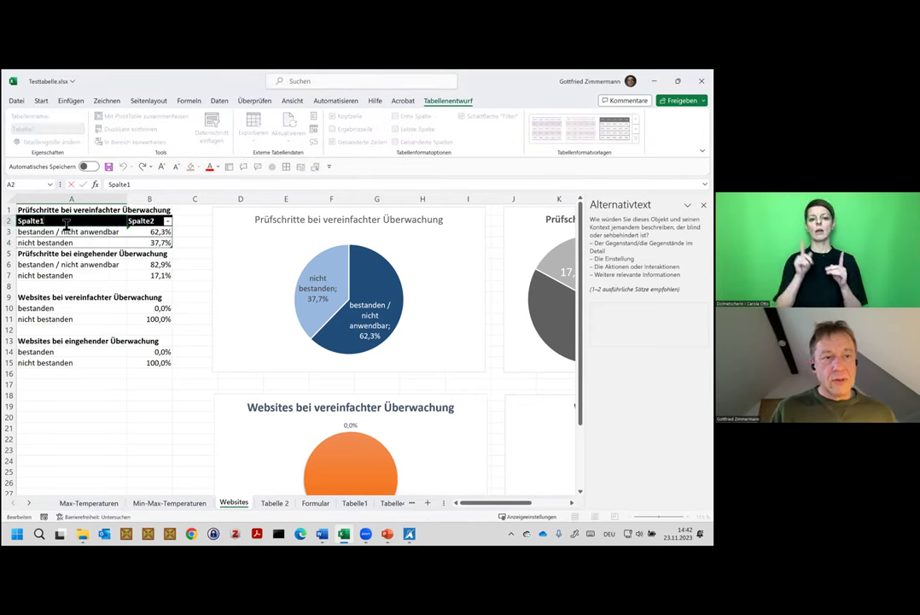
pyautogui.doubleClick(67, 225)
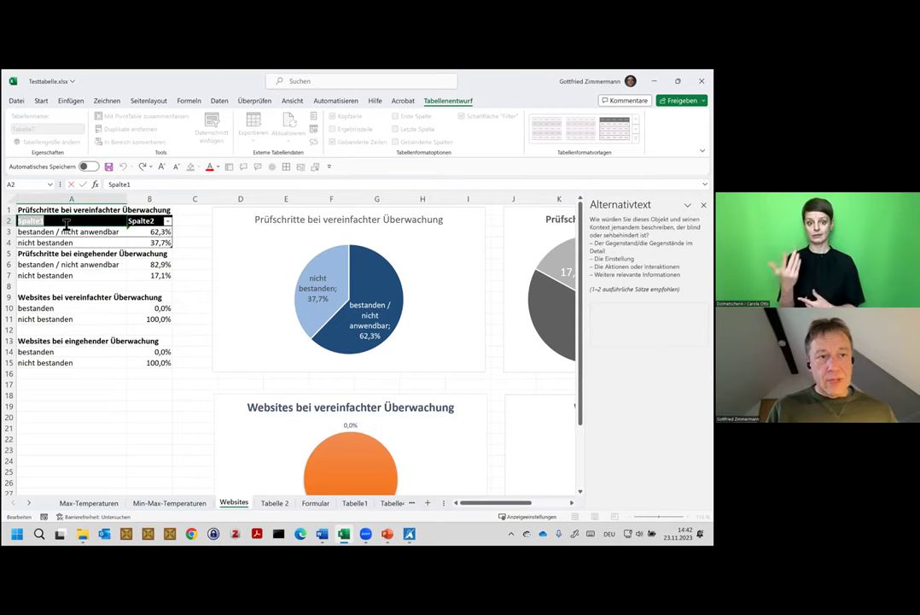
pyautogui.write('Ergebnis')
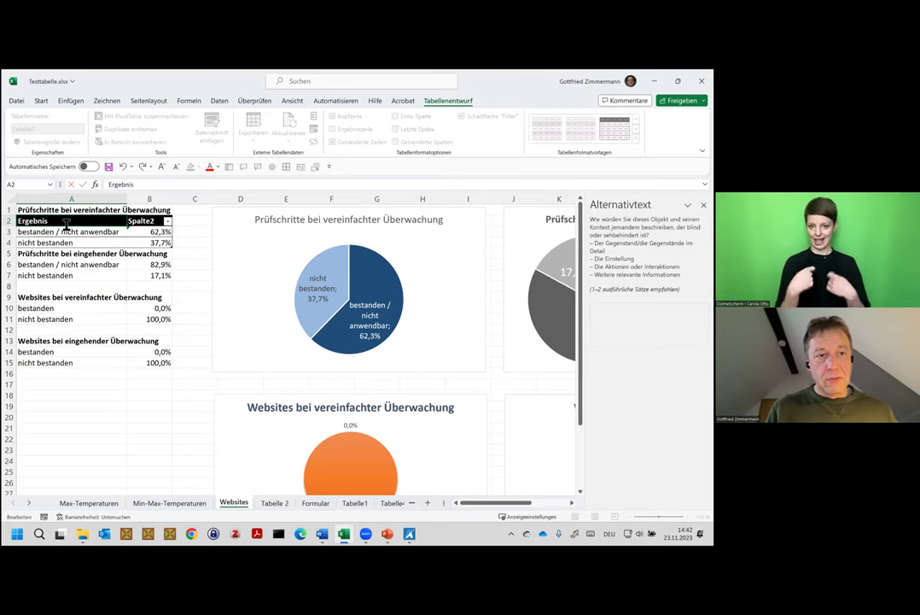
# - Confirm the Ergebnis header and enter 'Anteil' as the second column header
pyautogui.press('Tab')
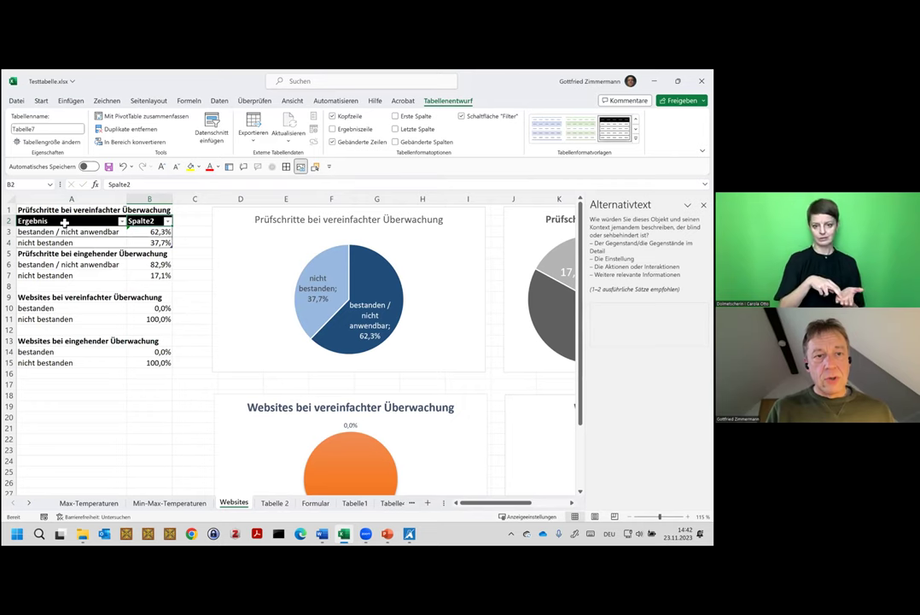
pyautogui.write('Pr')
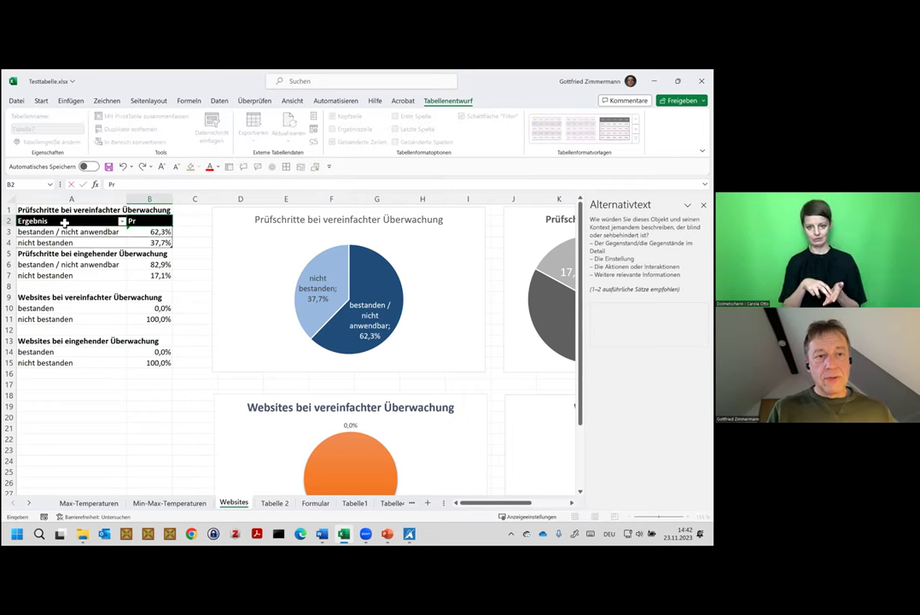
pyautogui.press('Tab')
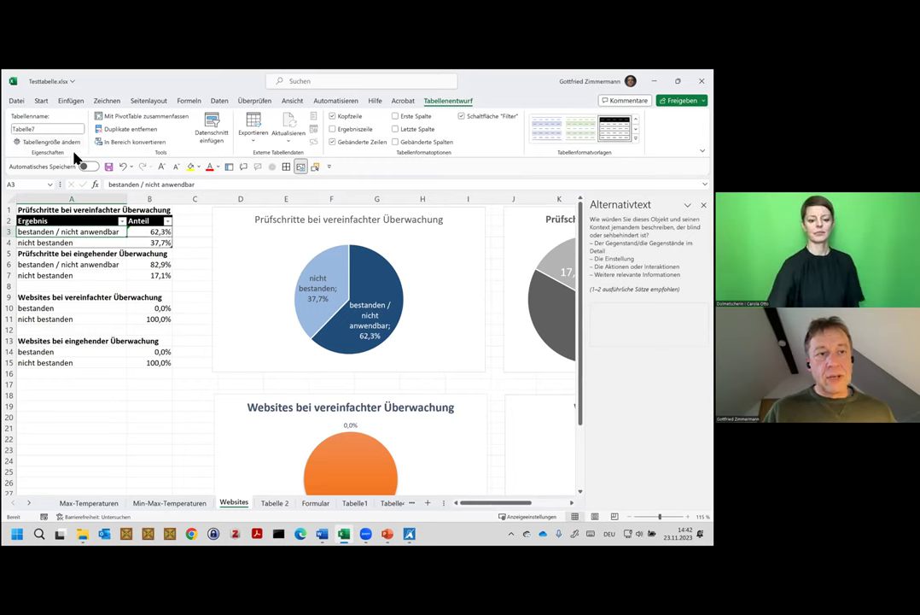
# - Replace the default table name Tabelle7 with 'Prüfschritte_Vereinfacht'
pyautogui.click(60, 129)
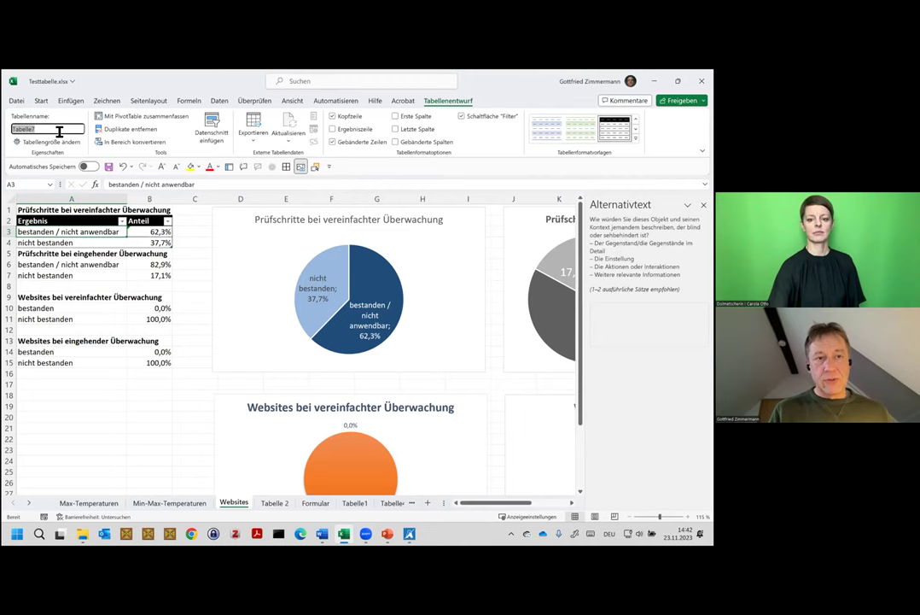
pyautogui.write('Prüfschritte_Vereinfacht')
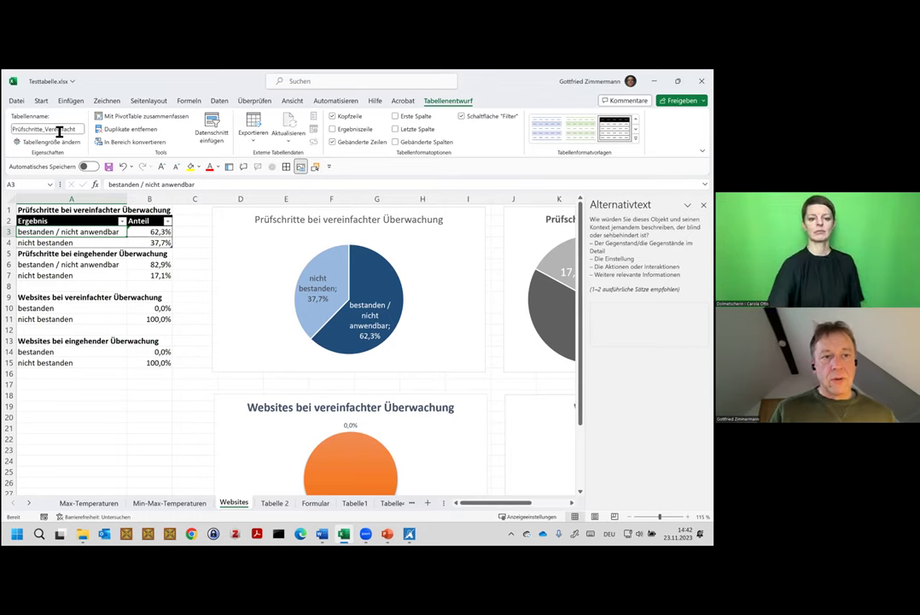
# - Complete the first pie chart's alt text as 'Kuchendiagramm für Tabelle Prüfschritte_Vereinfacht' and recheck it
pyautogui.click(450, 259)
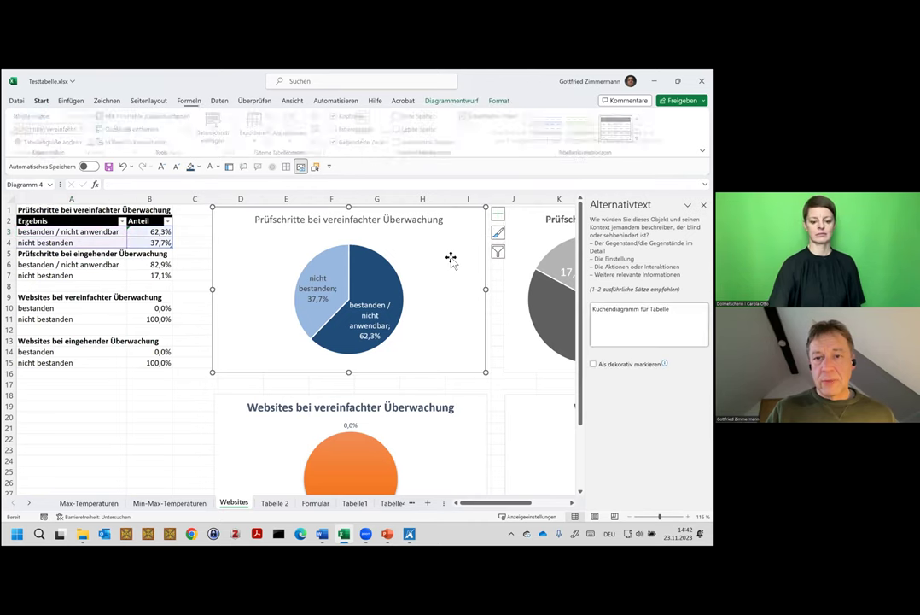
pyautogui.click(674, 314)
pyautogui.write('Prüfsc')
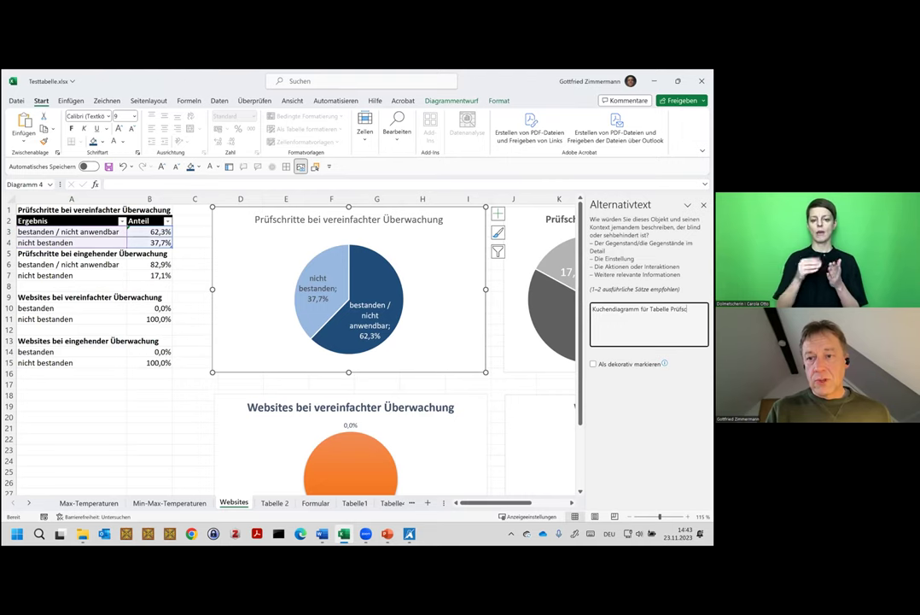
pyautogui.write('hritte_')
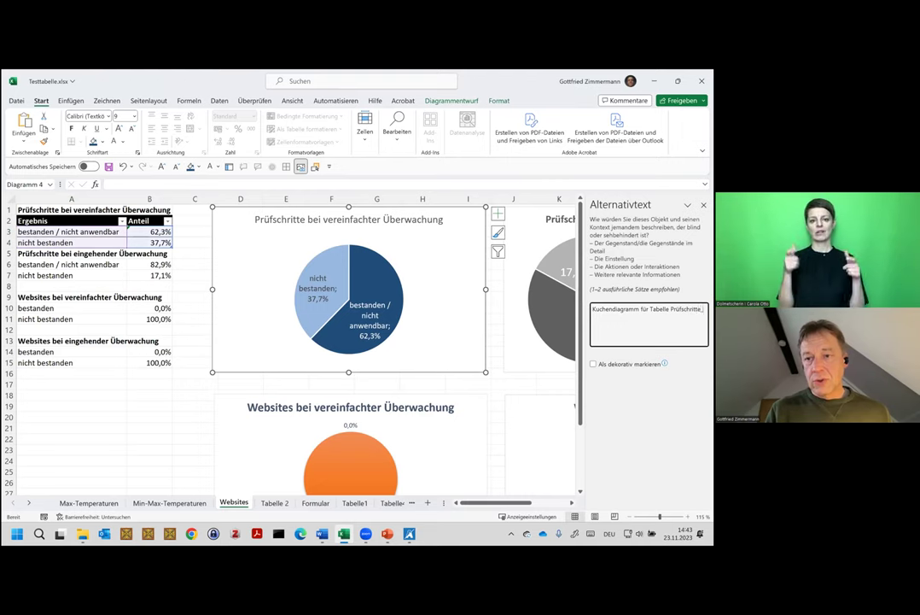
pyautogui.write('Vereinfacht')
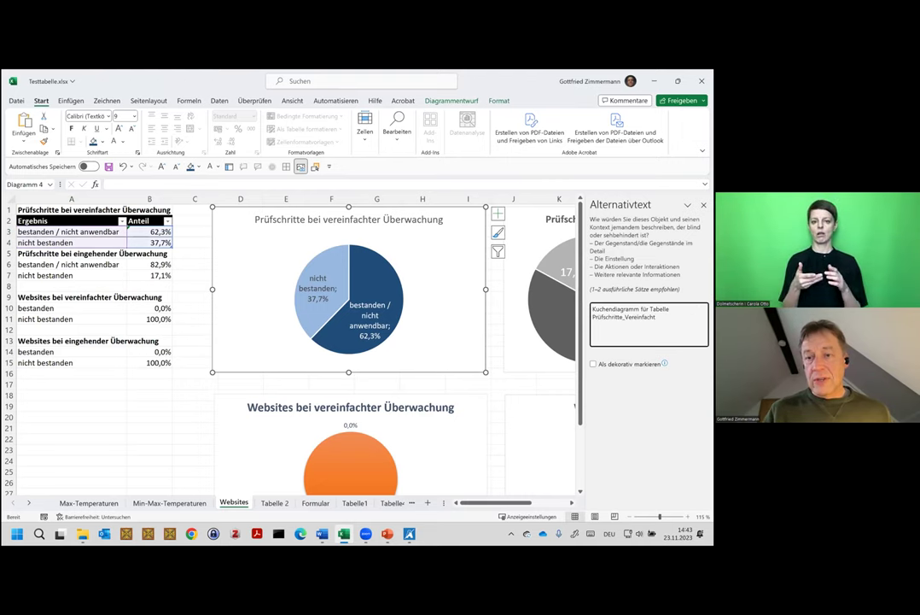
pyautogui.click(457, 386)
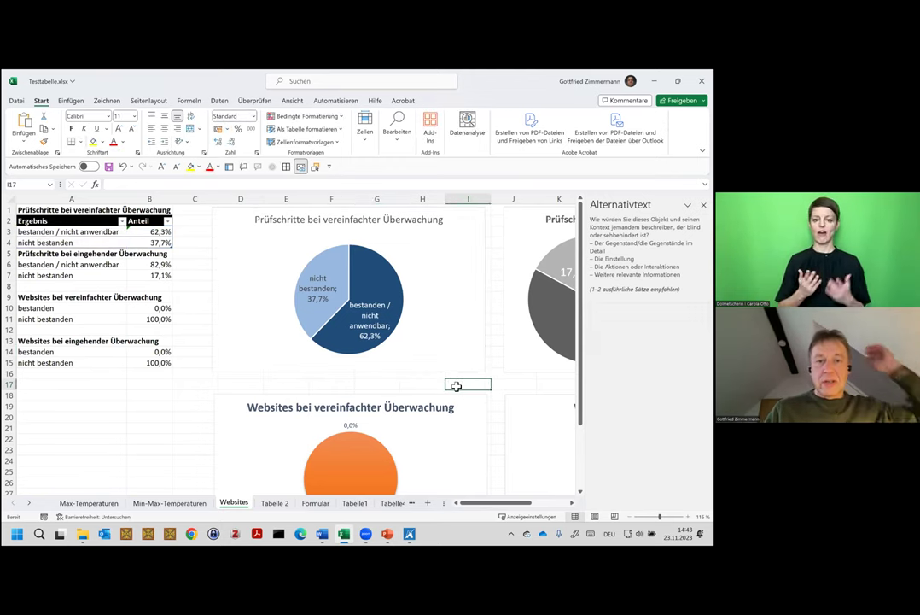
pyautogui.click(455, 294)
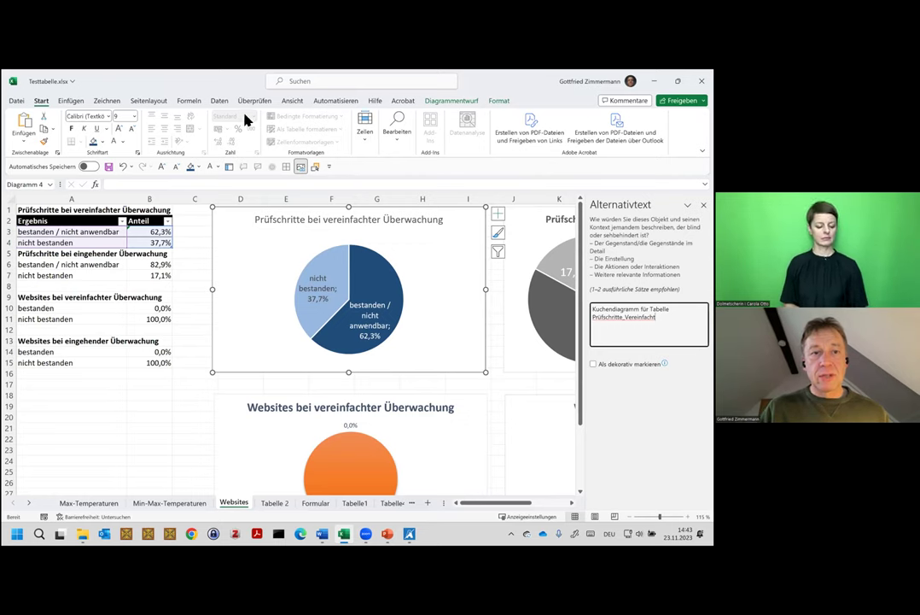
pyautogui.click(190, 101)
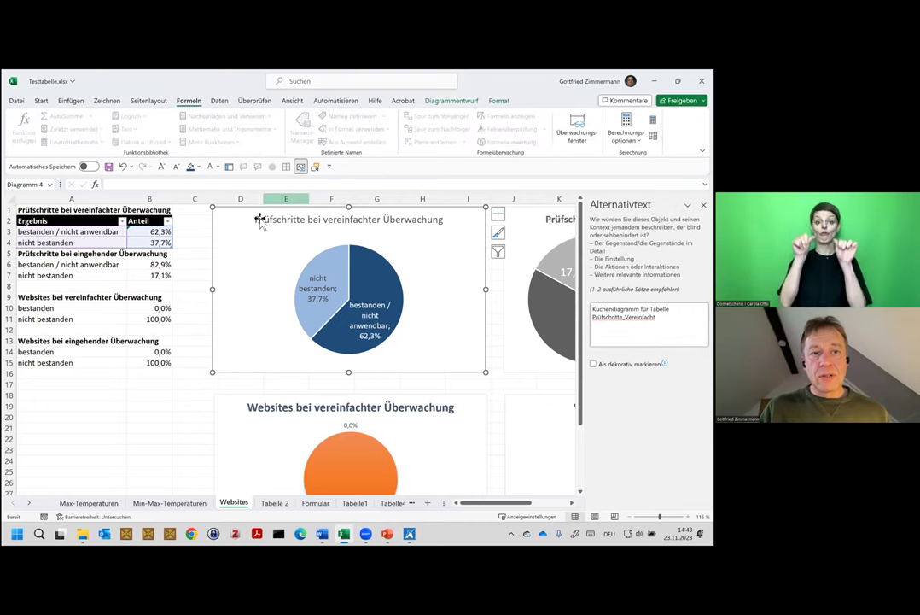
pyautogui.click(191, 280)
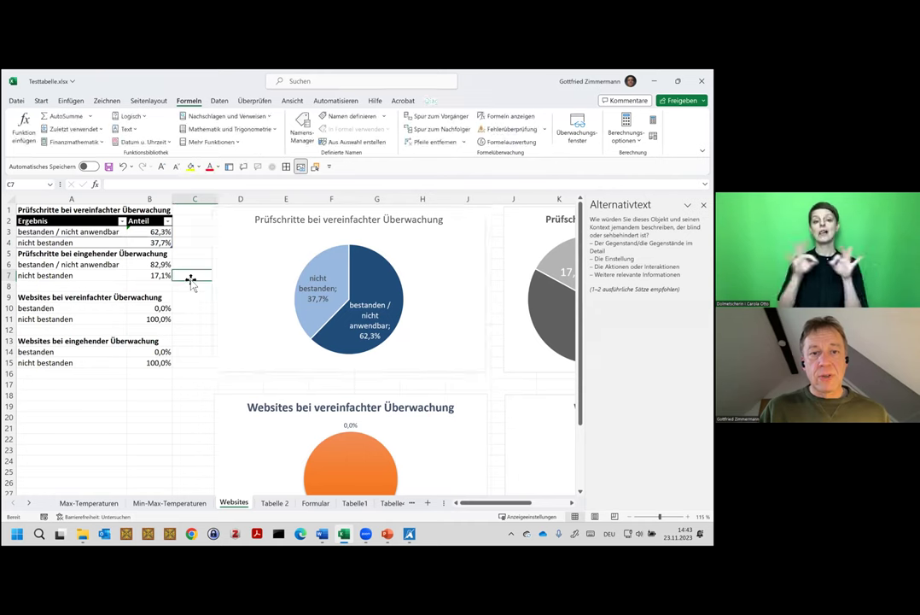
pyautogui.click(306, 135)
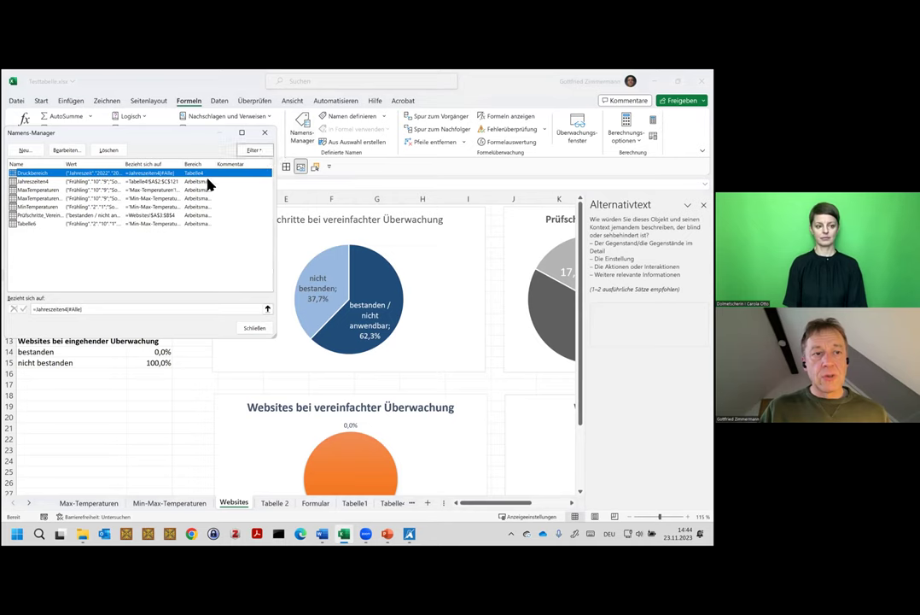
pyautogui.click(42, 216)
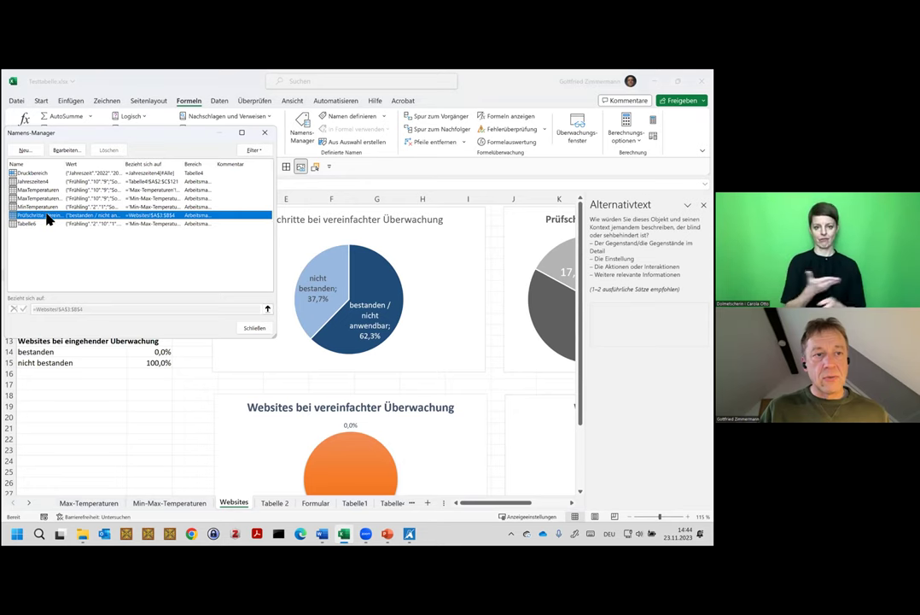
pyautogui.doubleClick(45, 217)
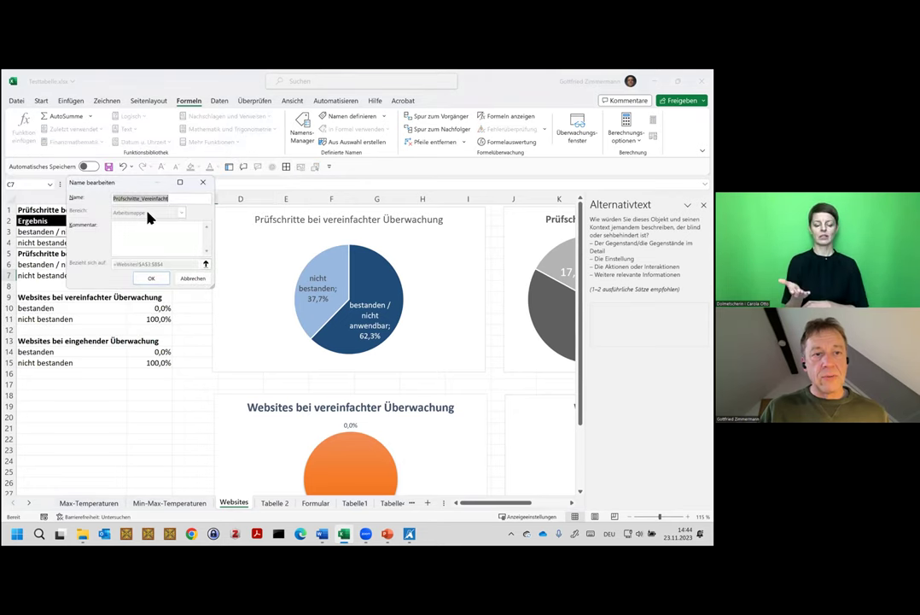
pyautogui.click(154, 279)
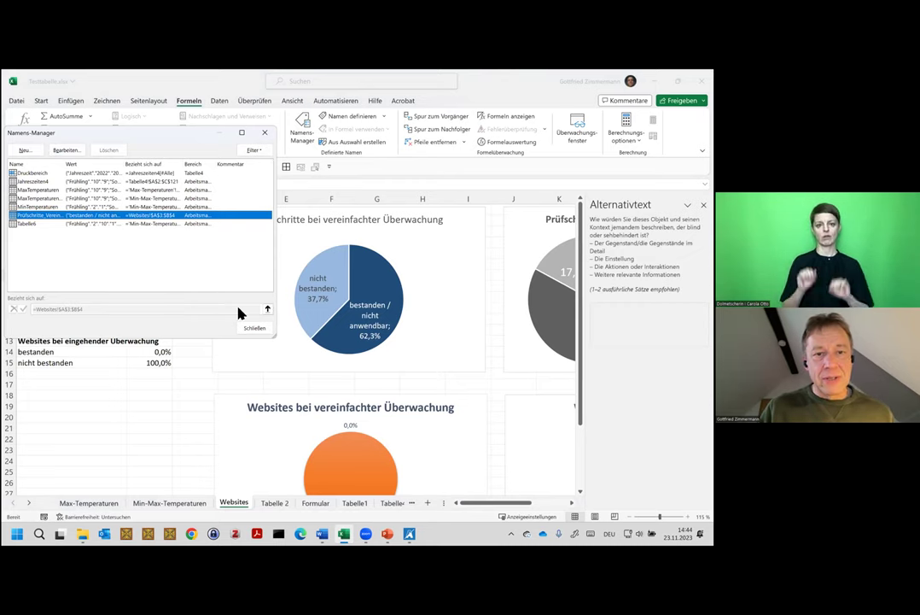
pyautogui.click(255, 328)
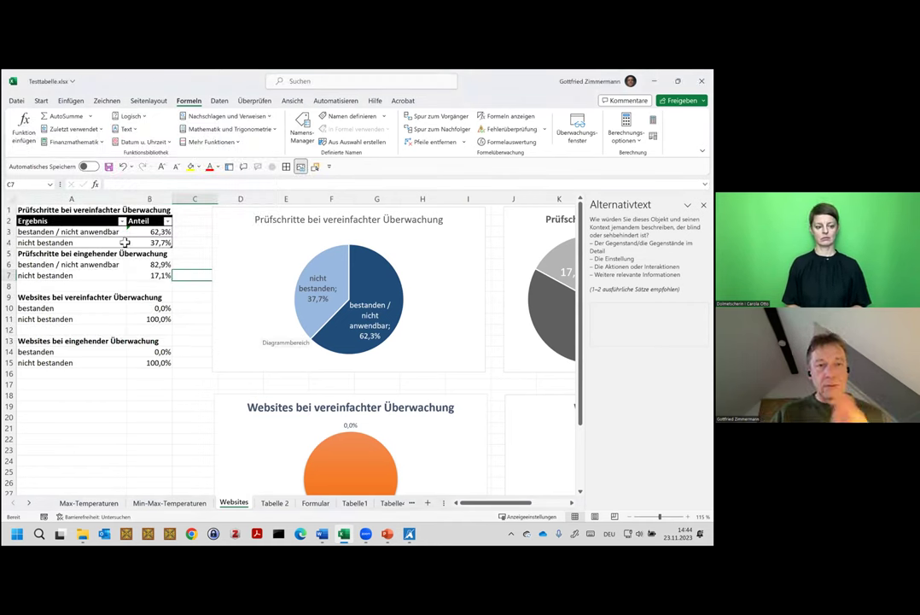
pyautogui.click(124, 233)
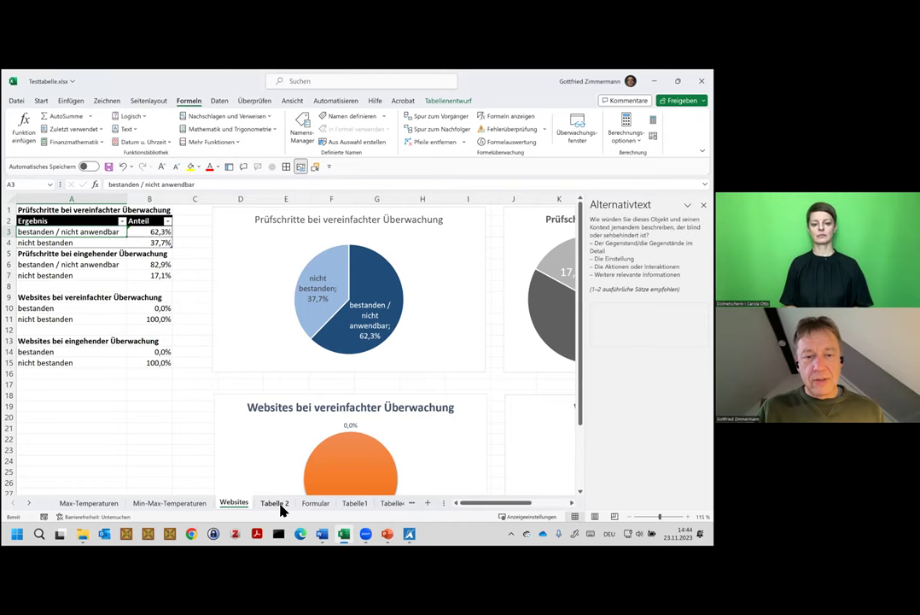
# - Show the Tabelle 2 sheet and select its 'Verteilung der überprüften Websites' column chart
pyautogui.click(275, 503)
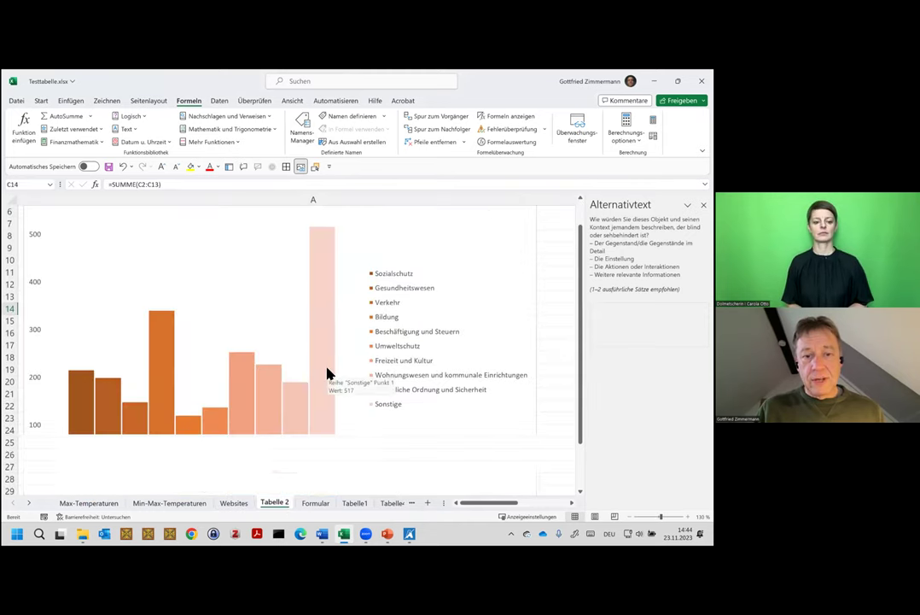
pyautogui.keyDown('ctrl'); pyautogui.scroll(-2, 329, 367); pyautogui.keyUp('ctrl')
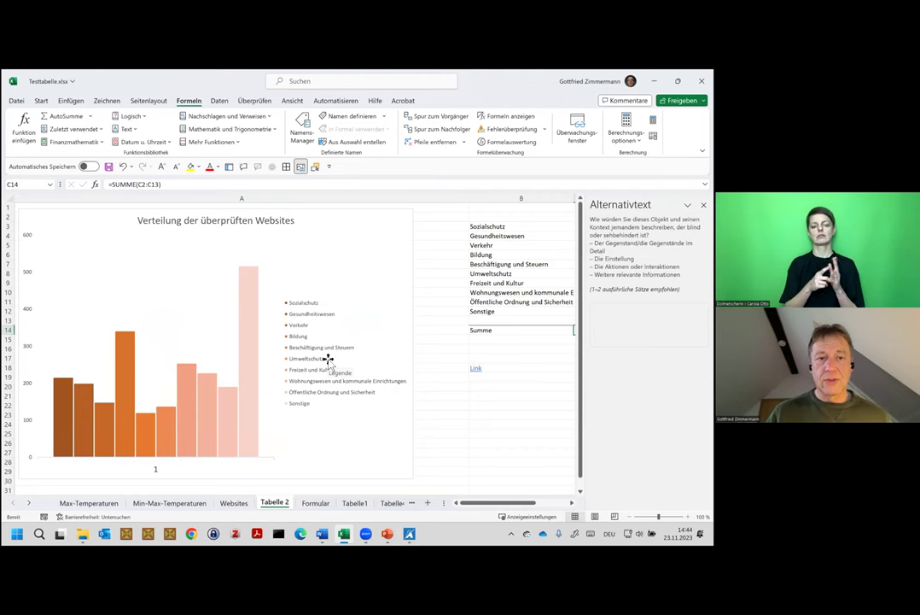
pyautogui.click(358, 254)
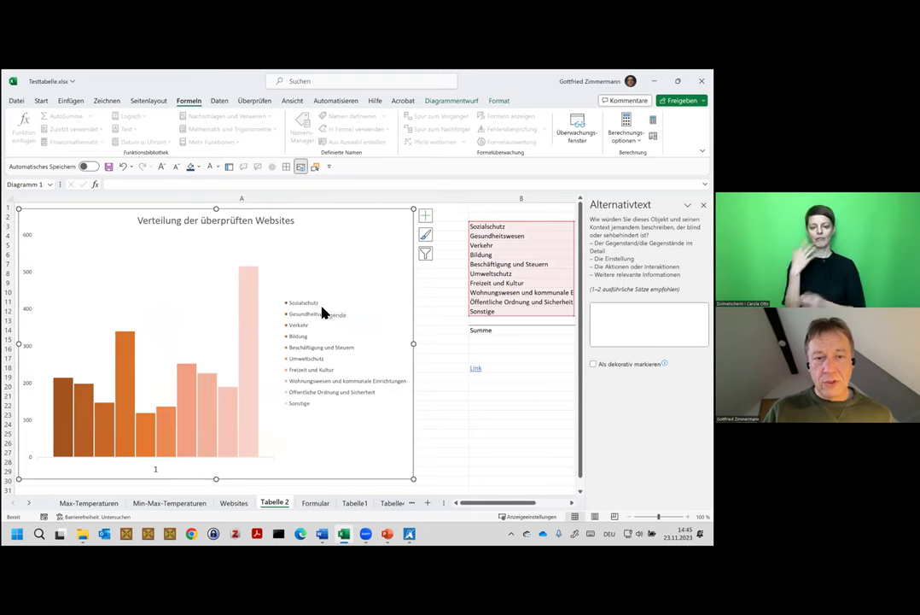
pyautogui.click(430, 219)
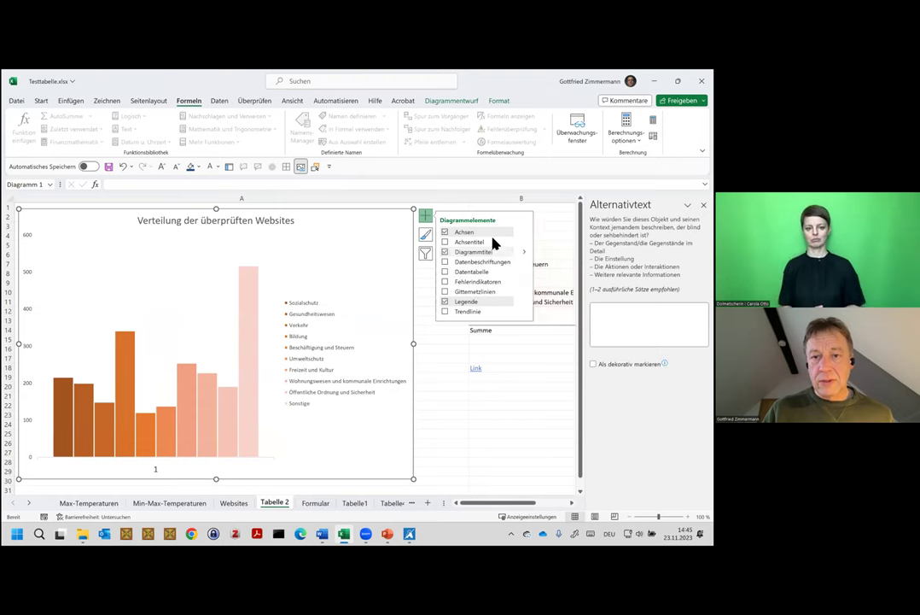
pyautogui.click(465, 186)
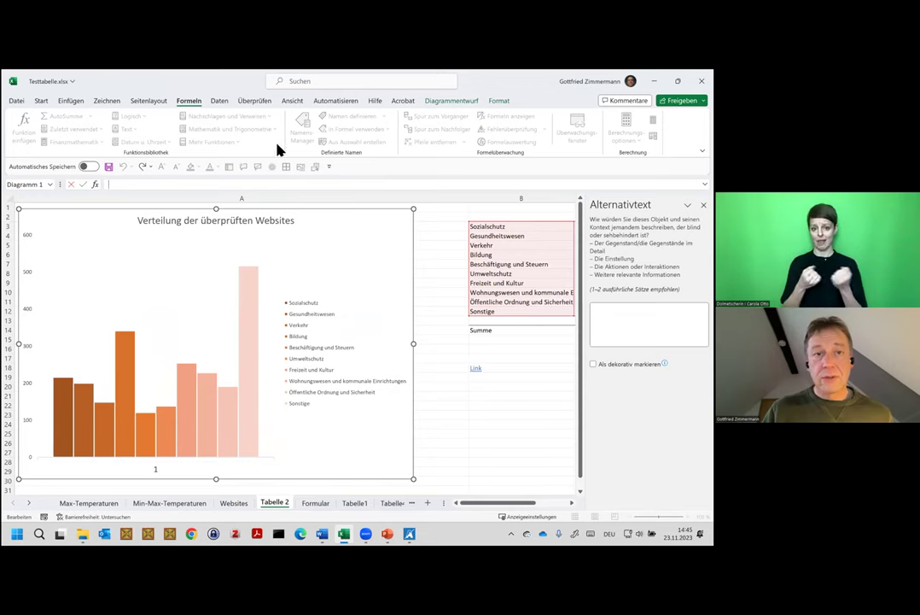
pyautogui.click(41, 100)
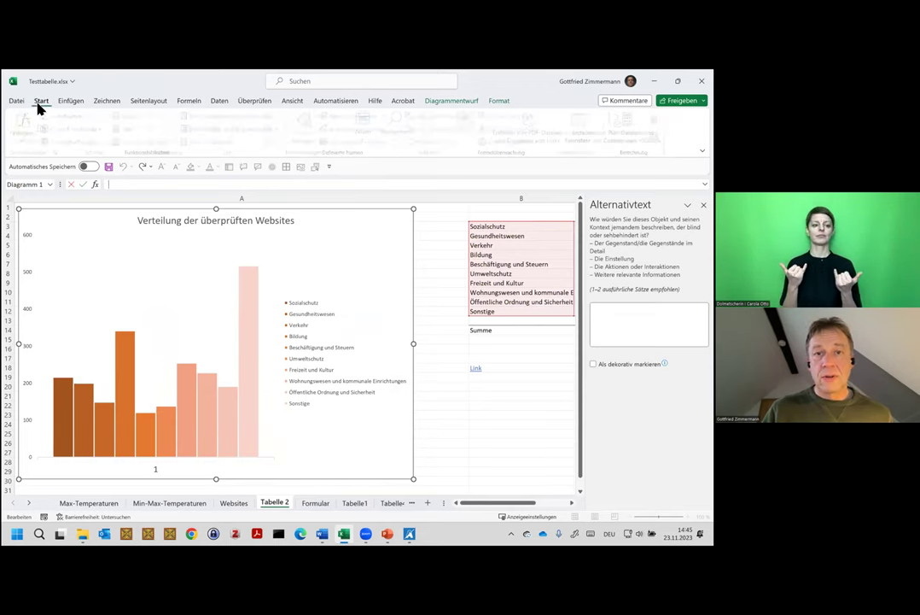
pyautogui.click(459, 101)
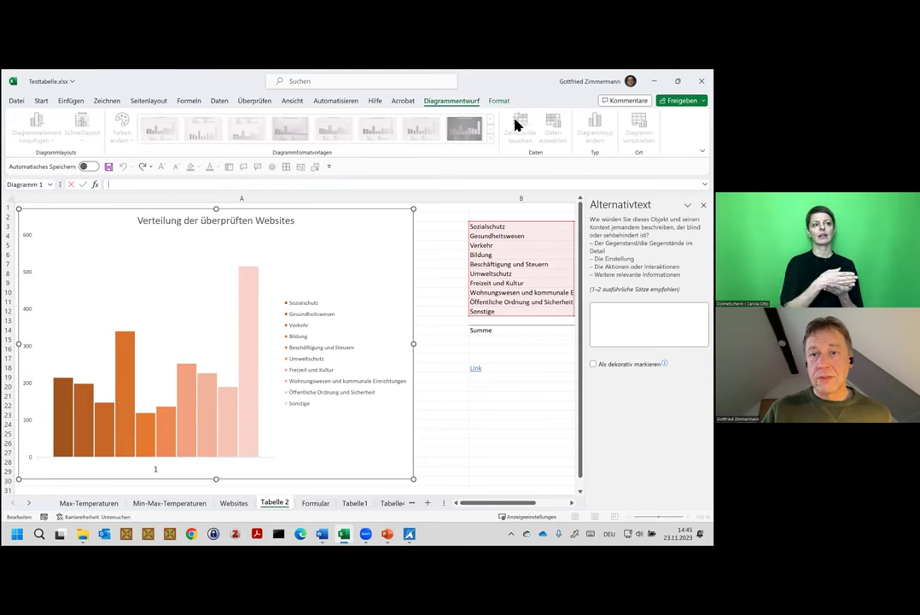
pyautogui.click(398, 254)
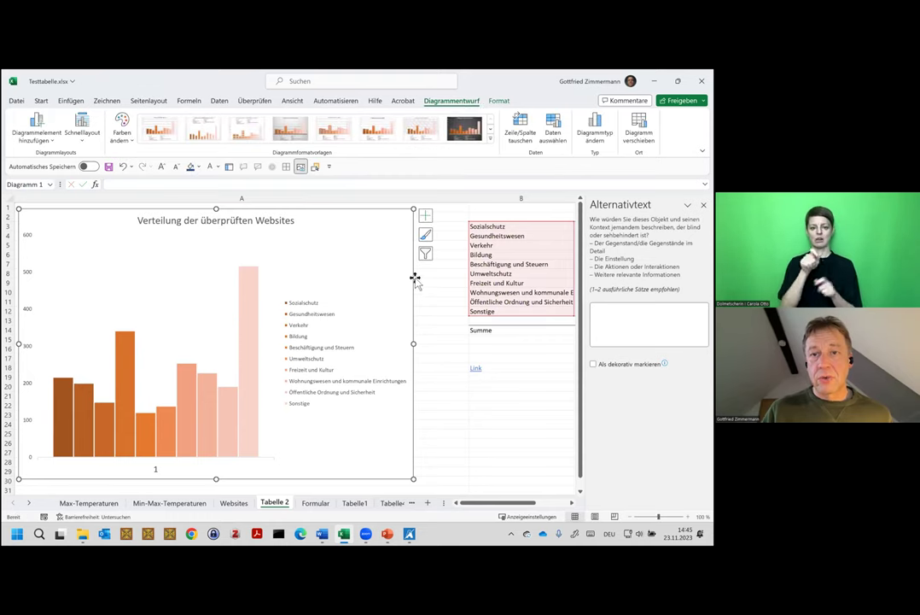
pyautogui.click(528, 133)
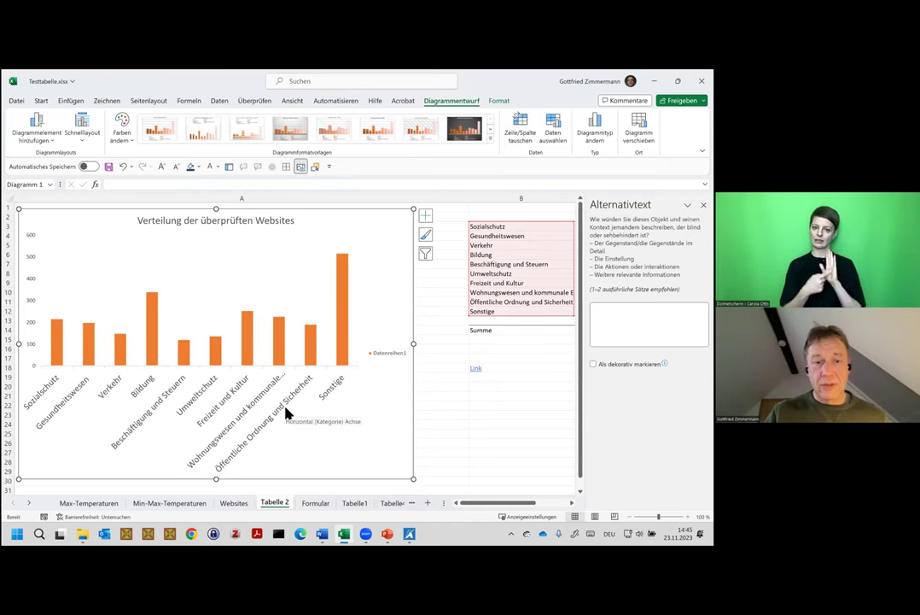
pyautogui.click(389, 355)
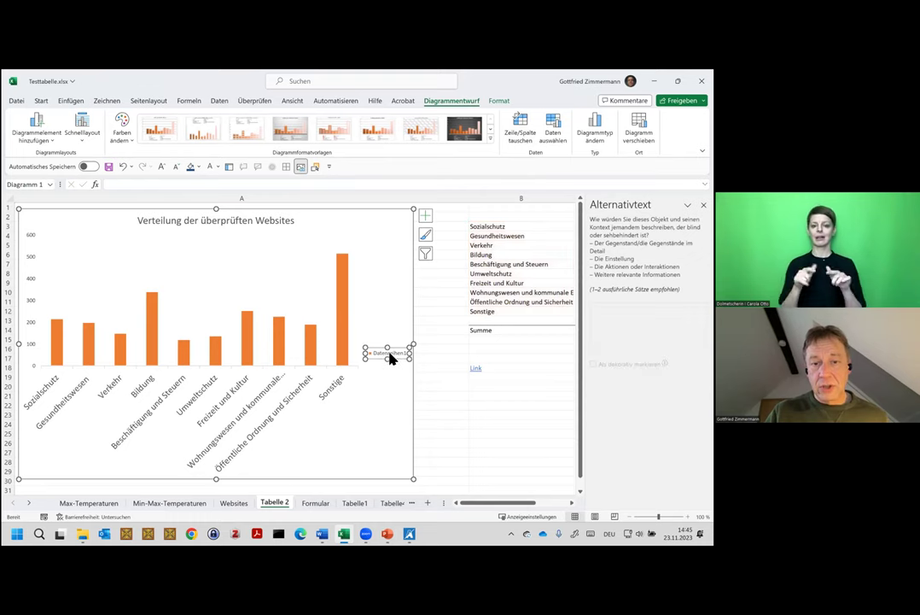
pyautogui.press('Delete')
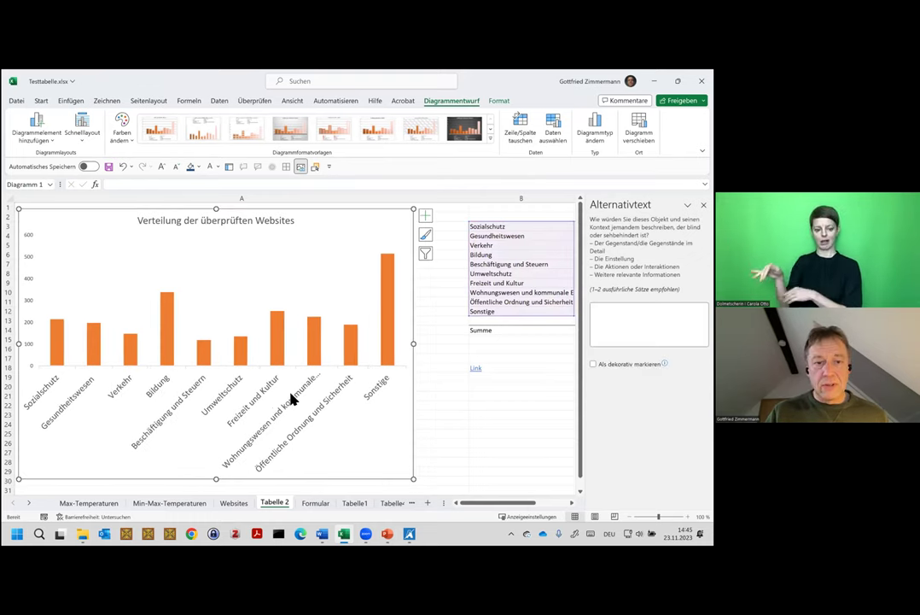
pyautogui.click(288, 403)
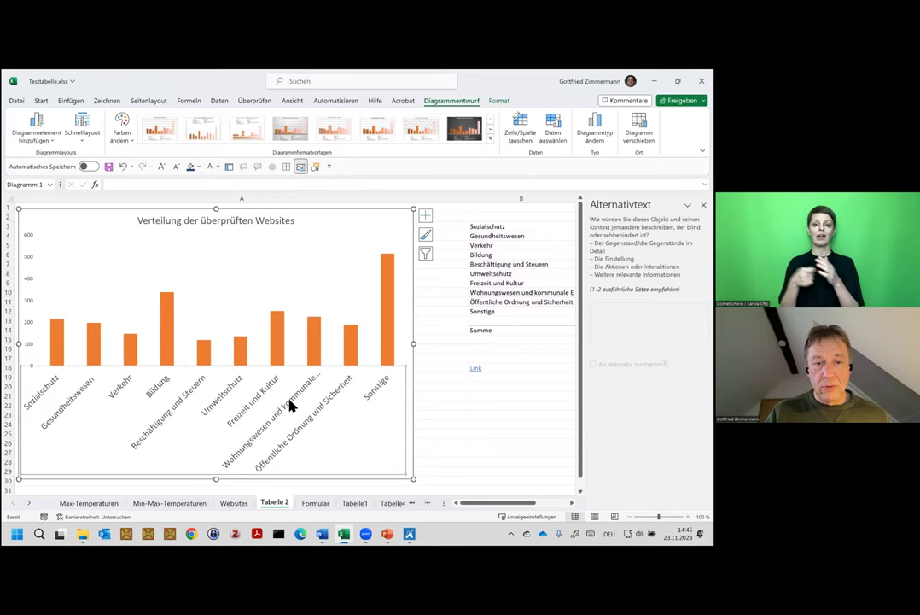
pyautogui.click(176, 168)
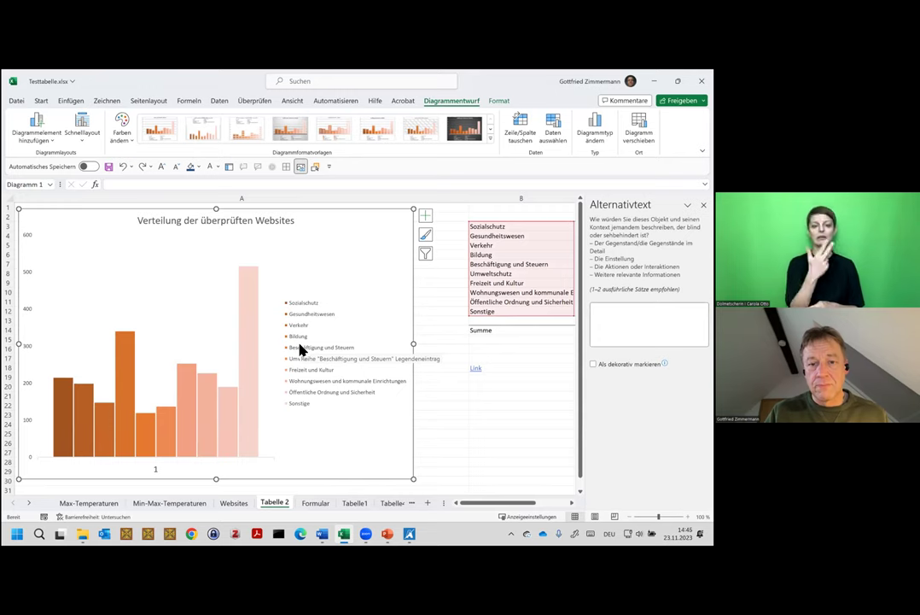
# - Change the Tabelle 2 sheet tab's name to 'Verteilung'
pyautogui.click(282, 503)
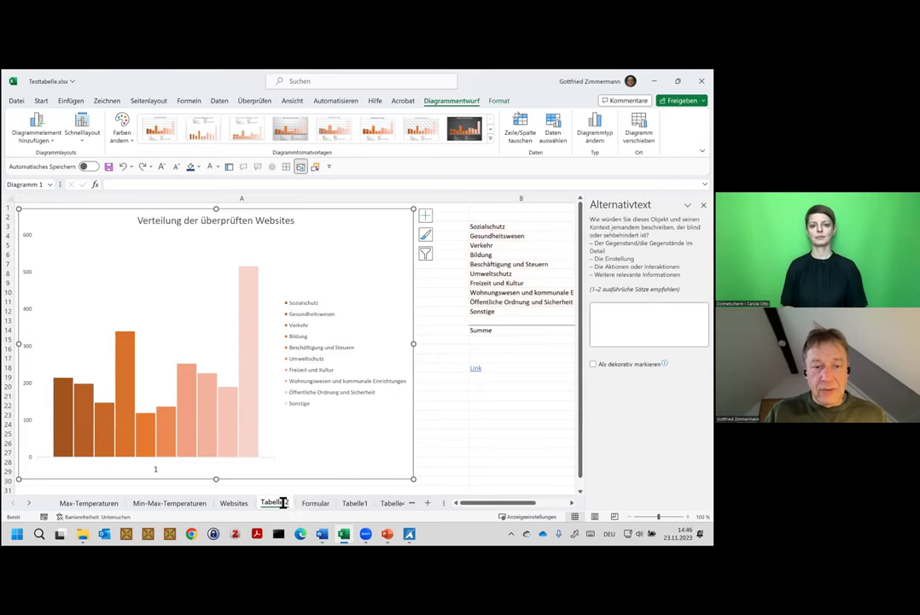
pyautogui.doubleClick(281, 502)
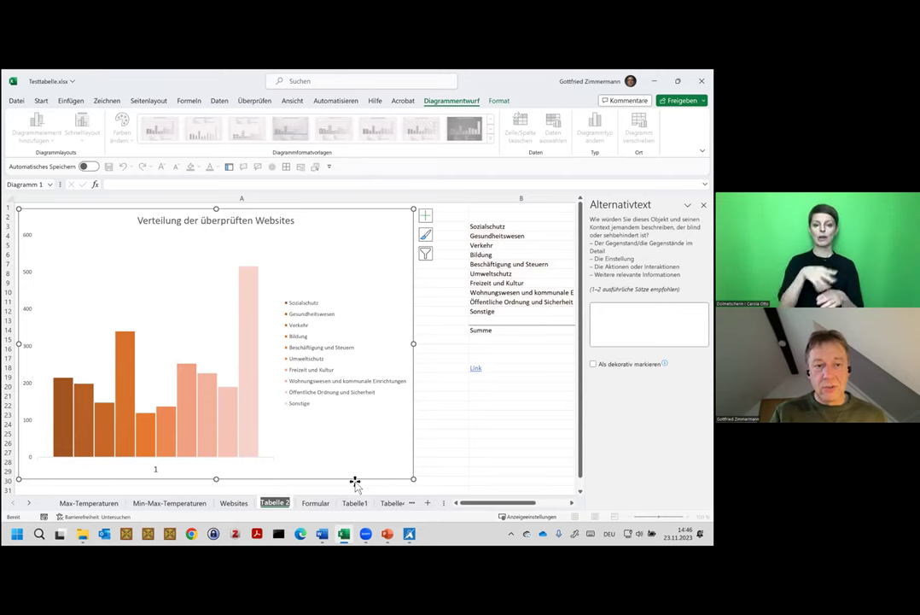
pyautogui.write('Verteilung')
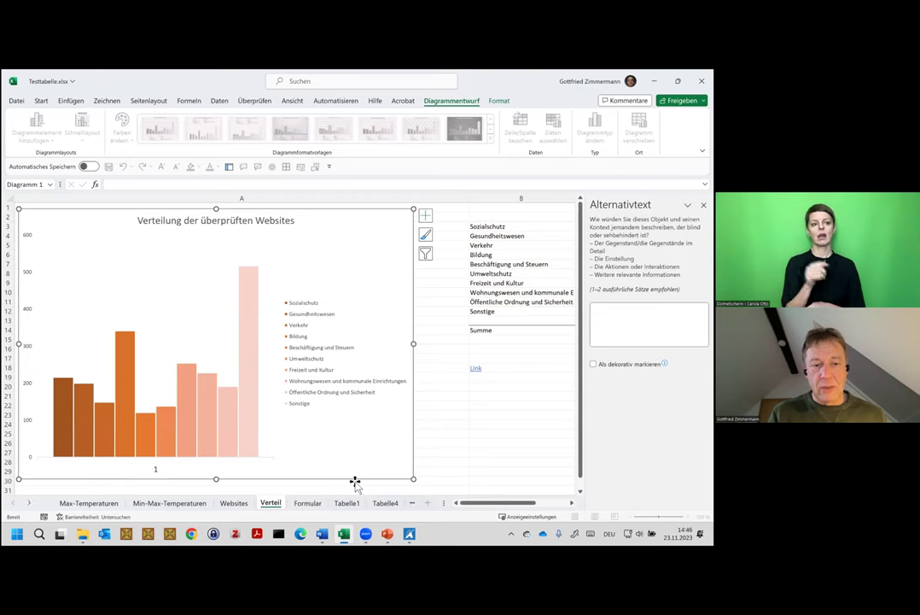
pyautogui.press('Return')
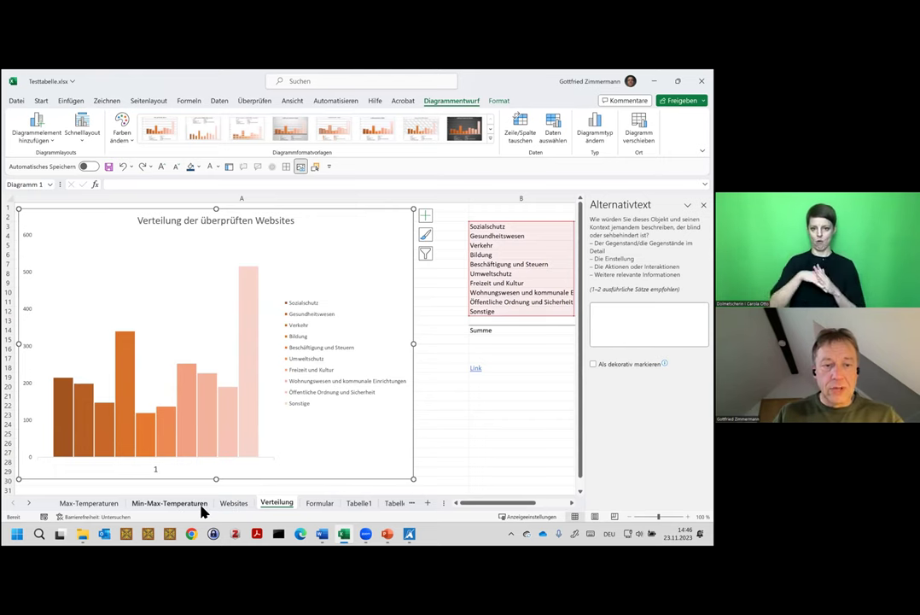
pyautogui.click(203, 505)
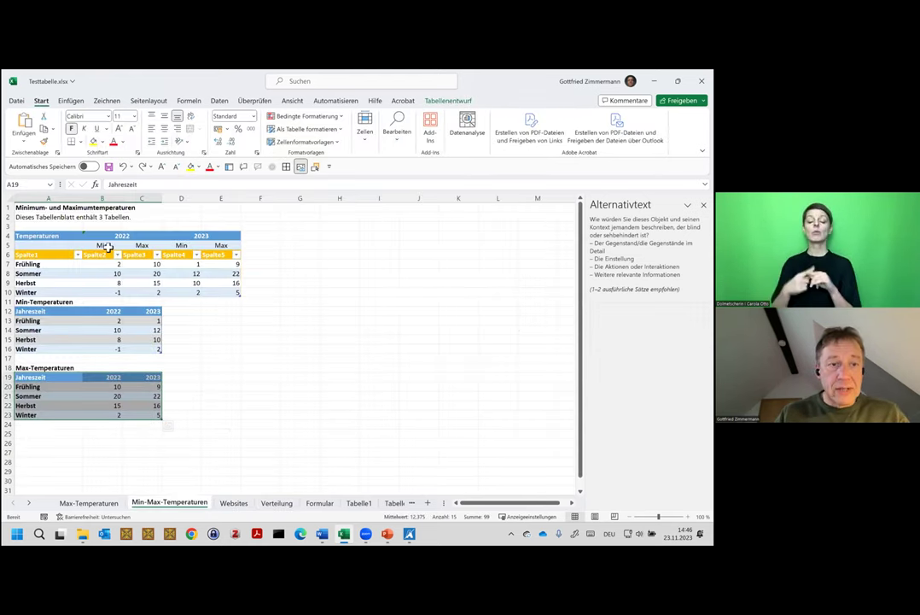
pyautogui.click(244, 505)
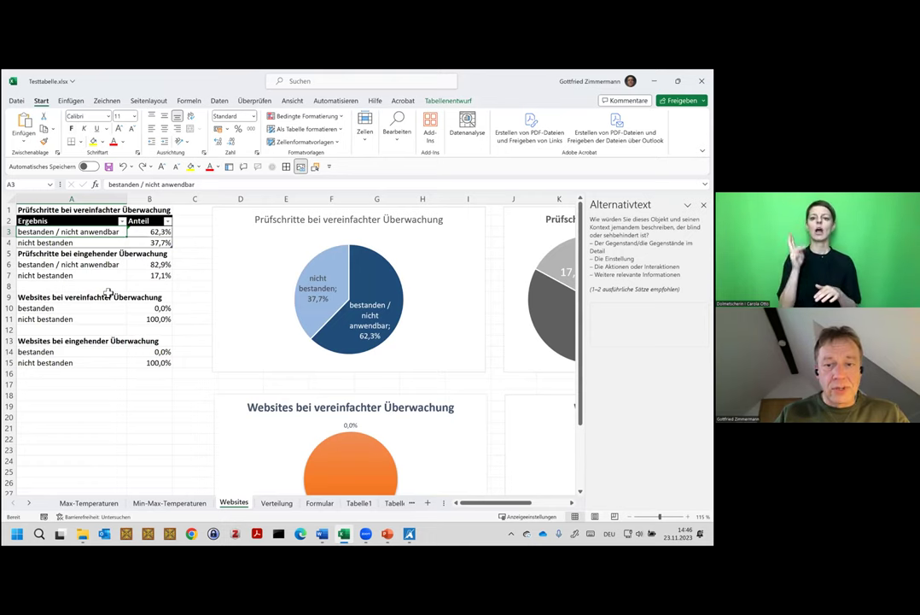
# - Show the Formular sheet at 130% zoom with the instruction cell A1 selected
pyautogui.click(326, 506)
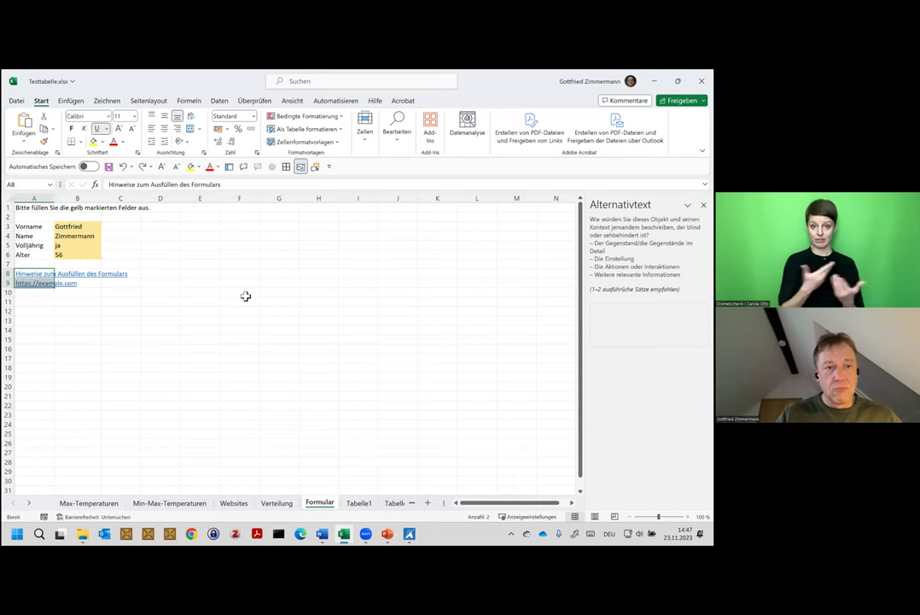
pyautogui.keyDown('ctrl'); pyautogui.scroll(1, 245, 295); pyautogui.keyUp('ctrl')
pyautogui.keyDown('ctrl'); pyautogui.scroll(1, 245, 296); pyautogui.keyUp('ctrl')
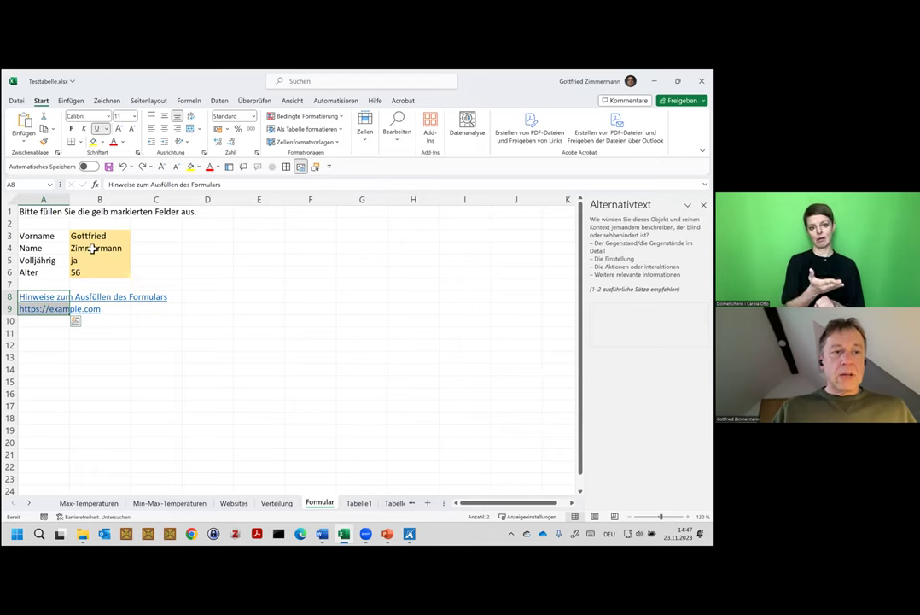
pyautogui.click(45, 210)
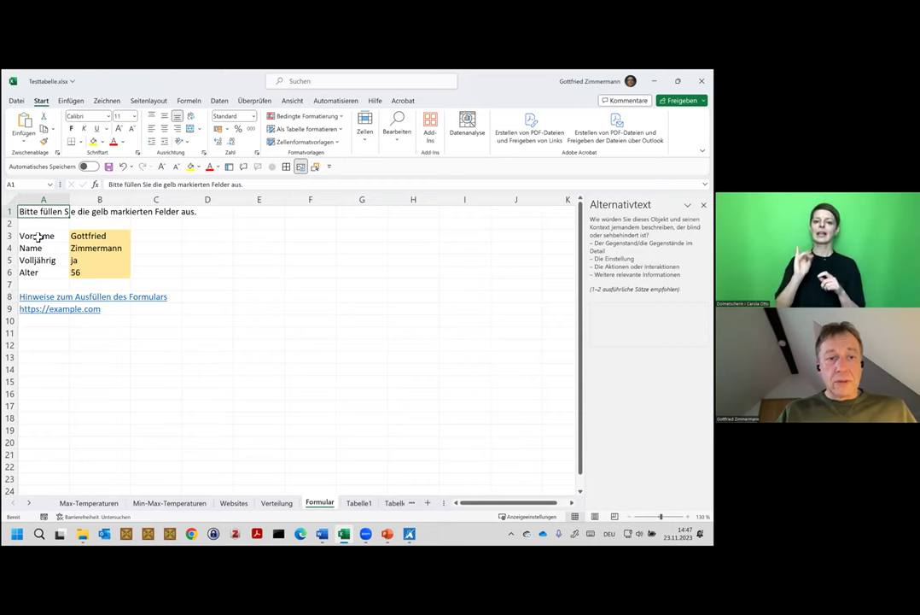
# - Clear the Gesperrt option on the Schutz tab for input cells B3:B6
pyautogui.moveTo(78, 236); pyautogui.dragTo(89, 272)
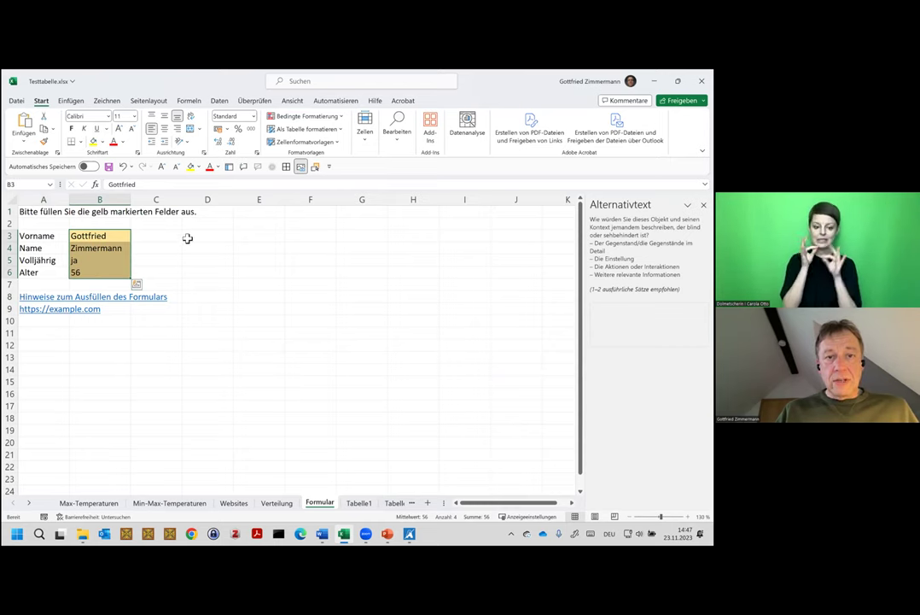
pyautogui.click(366, 135)
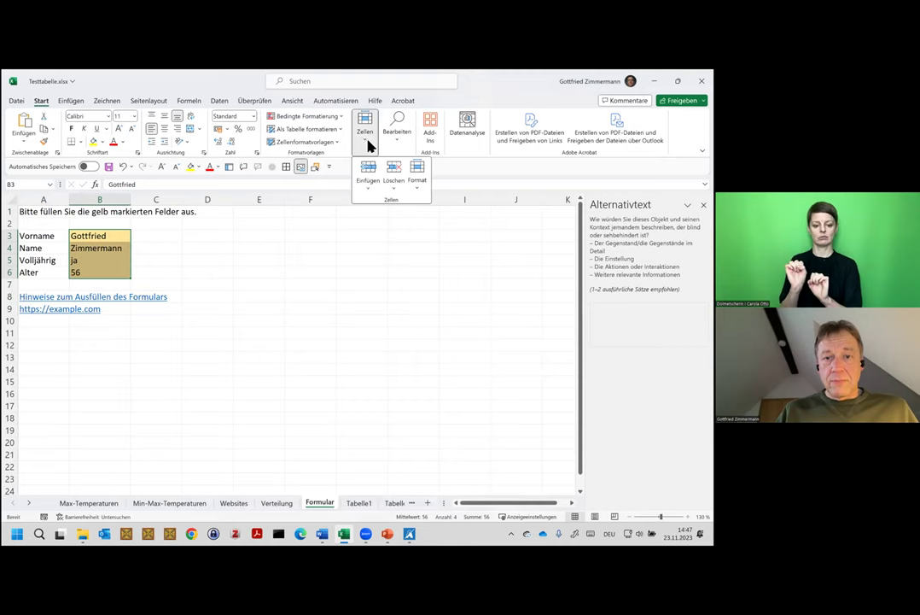
pyautogui.click(417, 187)
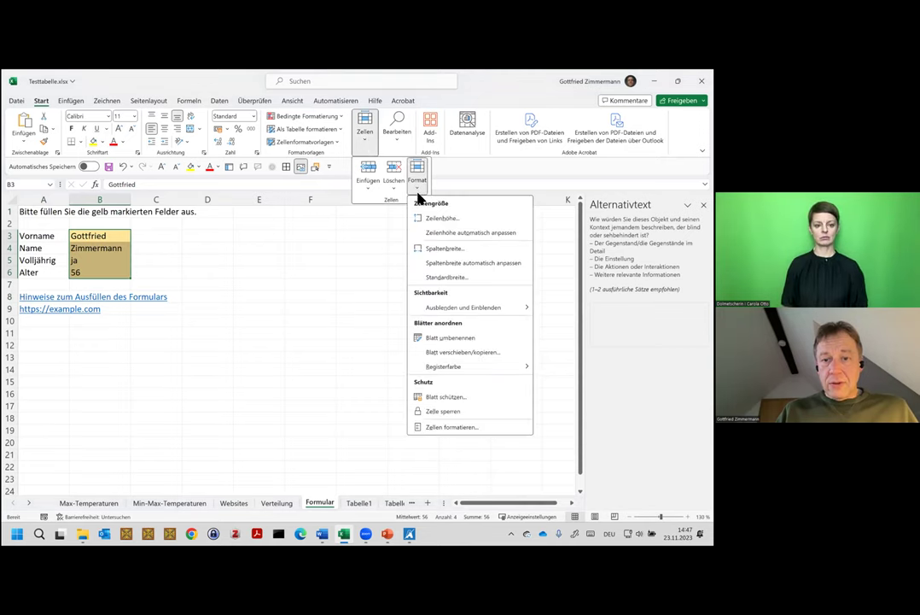
pyautogui.click(469, 426)
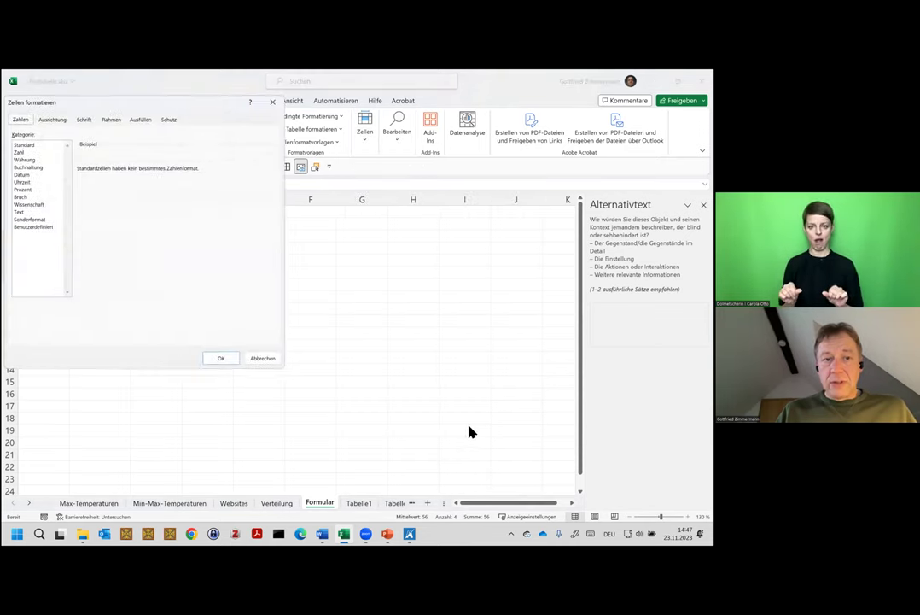
pyautogui.moveTo(148, 107); pyautogui.dragTo(412, 144)
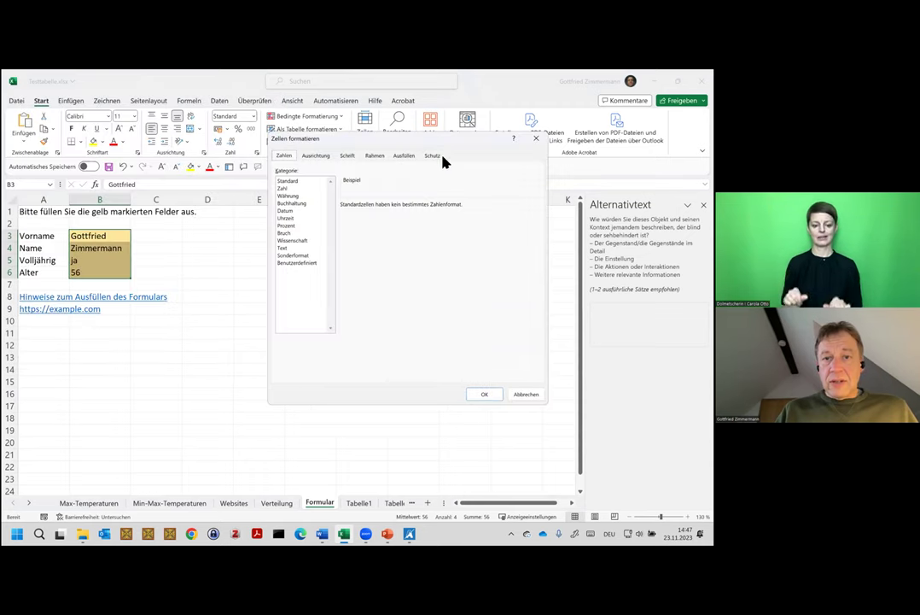
pyautogui.click(432, 156)
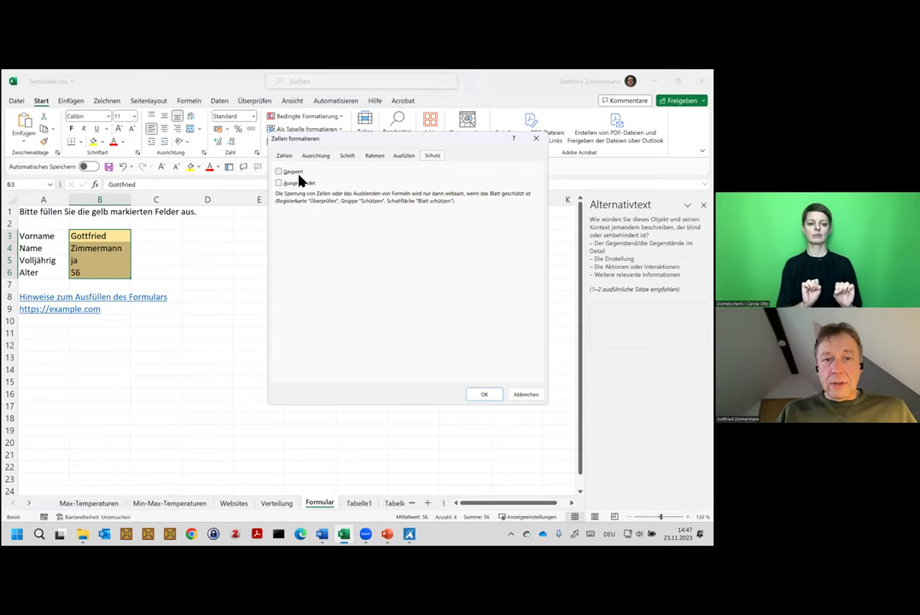
pyautogui.click(485, 395)
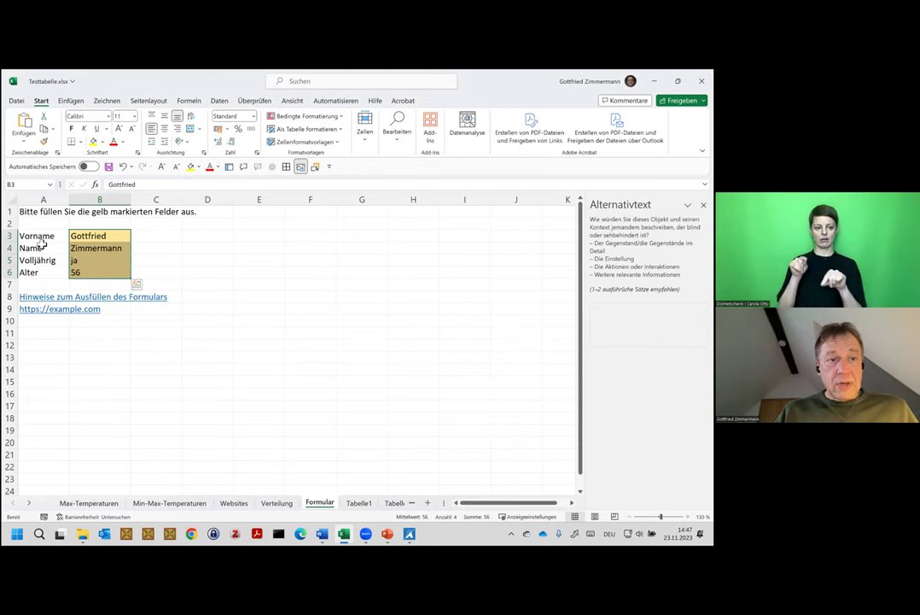
# - Set the Gesperrt protection option on the label cells A1:A6
pyautogui.moveTo(43, 214); pyautogui.dragTo(45, 272)
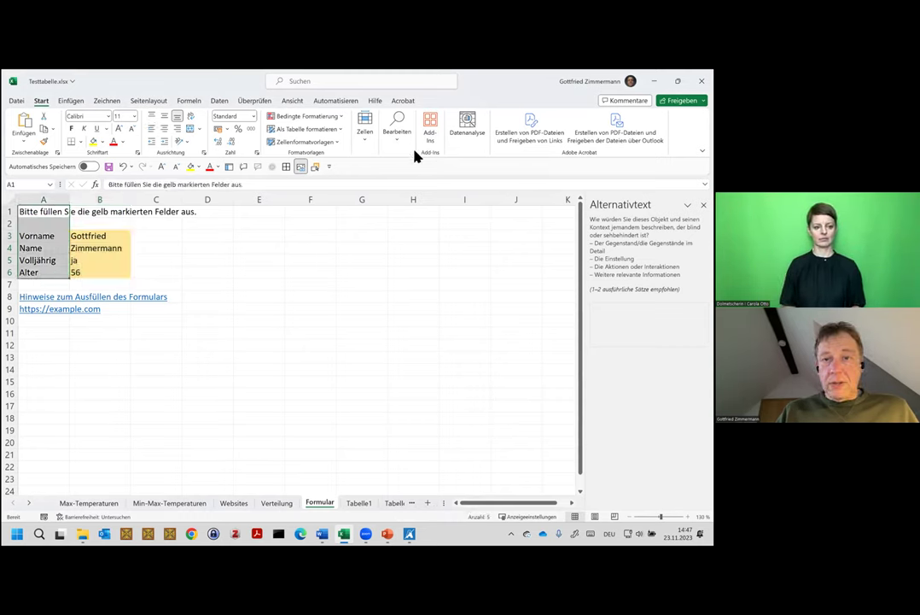
pyautogui.click(372, 140)
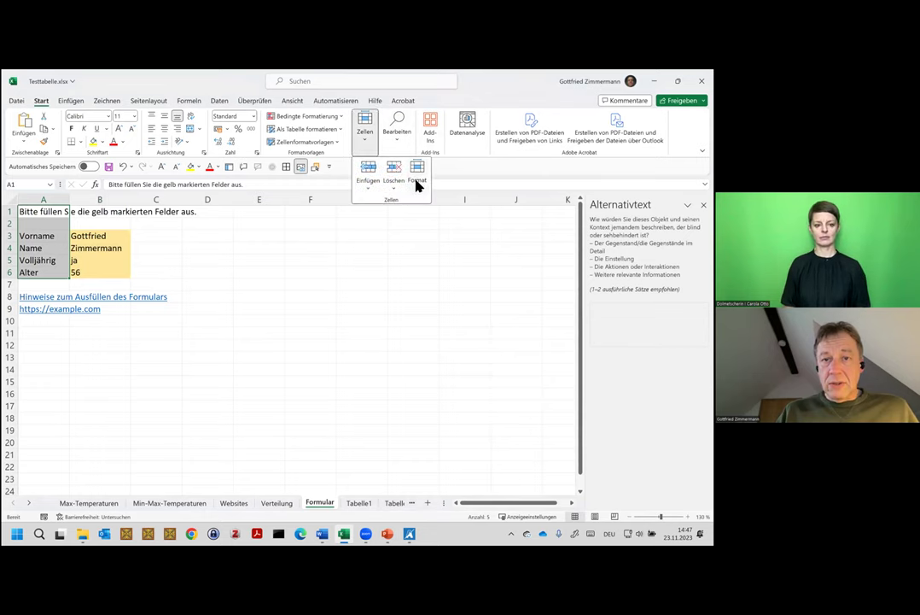
pyautogui.click(416, 177)
pyautogui.click(454, 427)
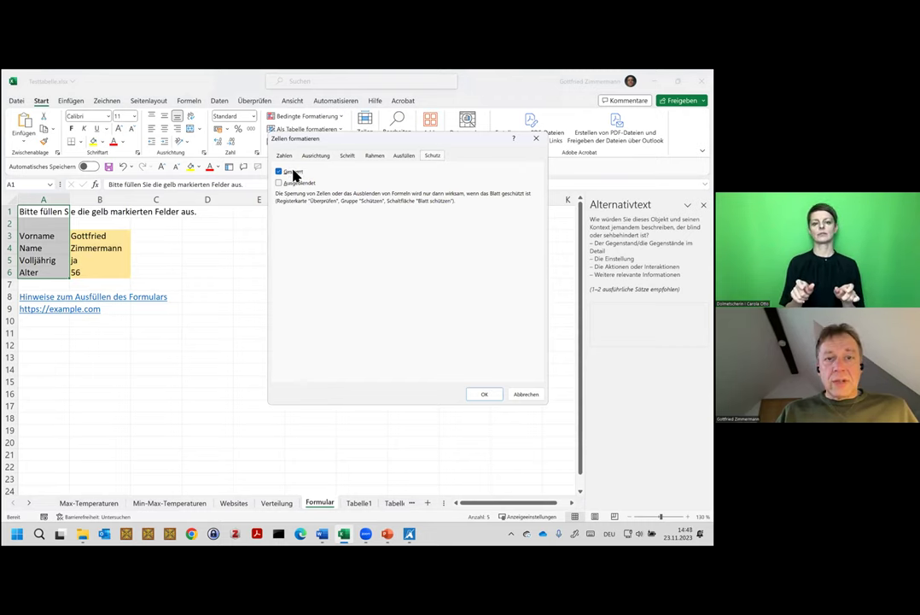
pyautogui.click(492, 395)
# - Test-type in cell A2, then erase it so A2 stays empty
pyautogui.click(43, 223)
pyautogui.write('dfdf')
pyautogui.press('BackSpace')
pyautogui.press('BackSpace')
pyautogui.press('BackSpace')
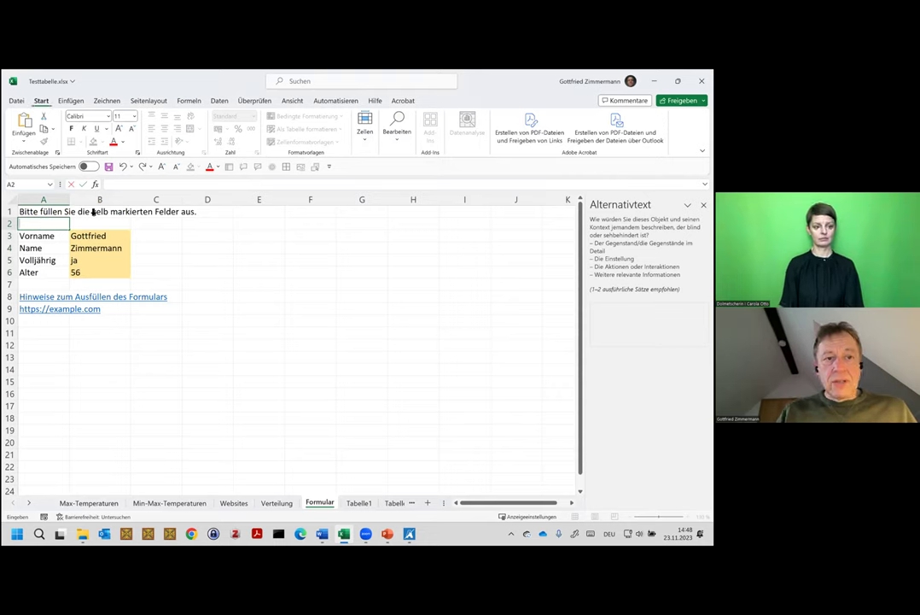
pyautogui.click(185, 286)
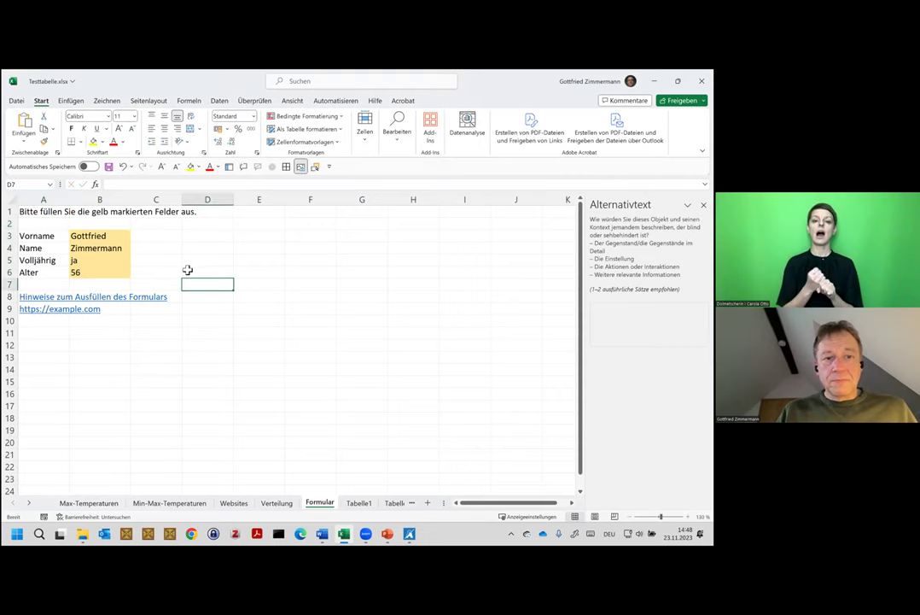
# - Apply Blatt schützen to the Formular sheet, allowing only selection of locked and unlocked cells
pyautogui.click(256, 101)
pyautogui.click(466, 135)
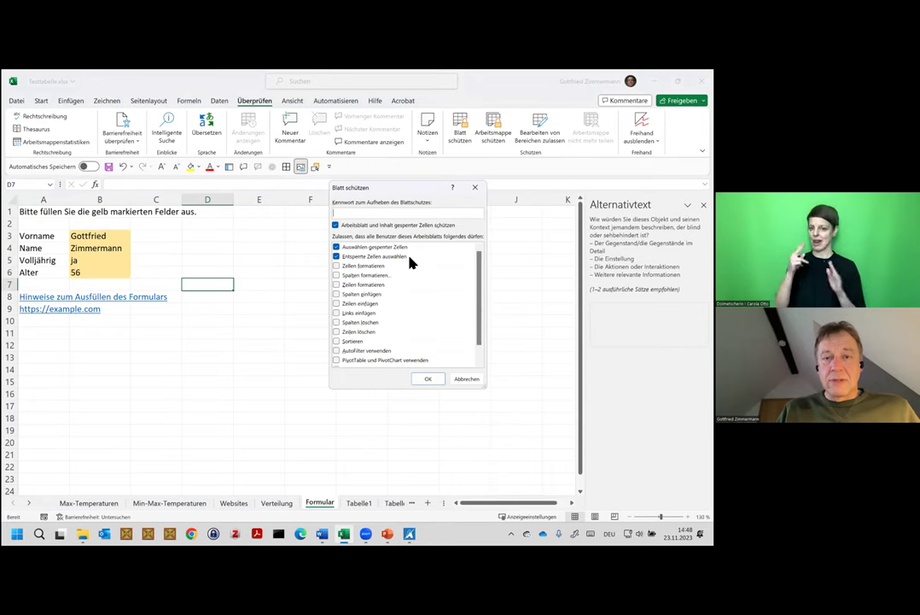
pyautogui.click(436, 381)
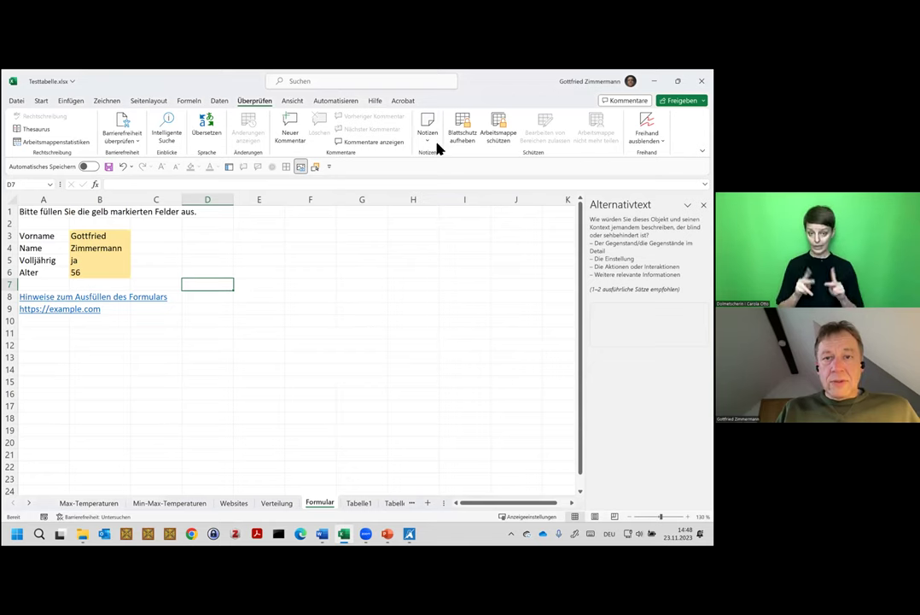
# - Try editing locked cells A3 and A2, dismissing each protected-sheet warning
pyautogui.doubleClick(37, 236)
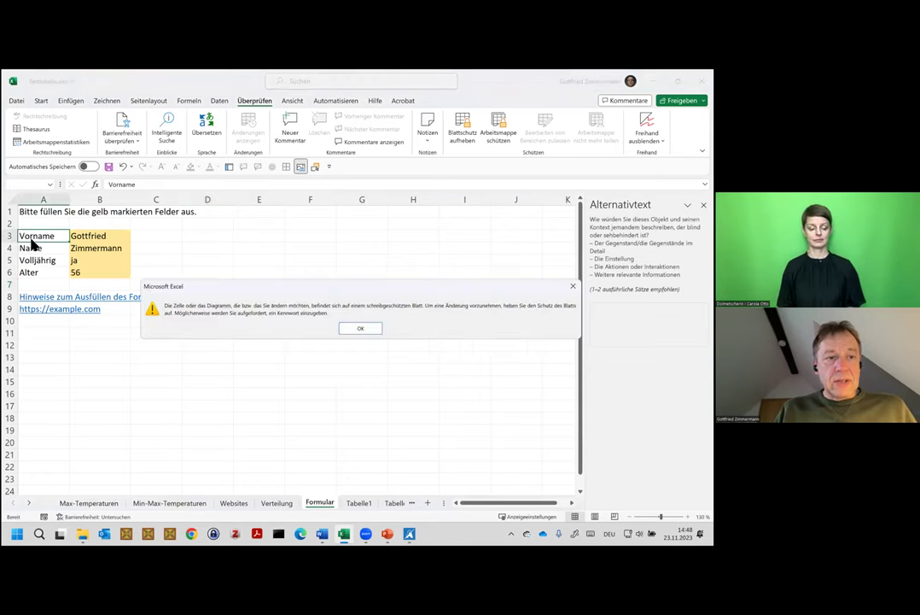
pyautogui.click(362, 329)
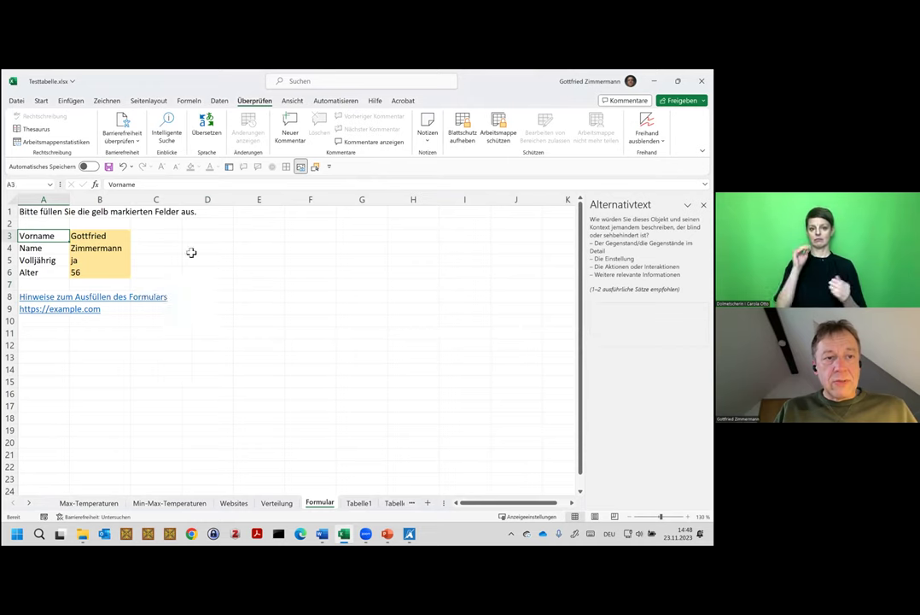
pyautogui.doubleClick(64, 224)
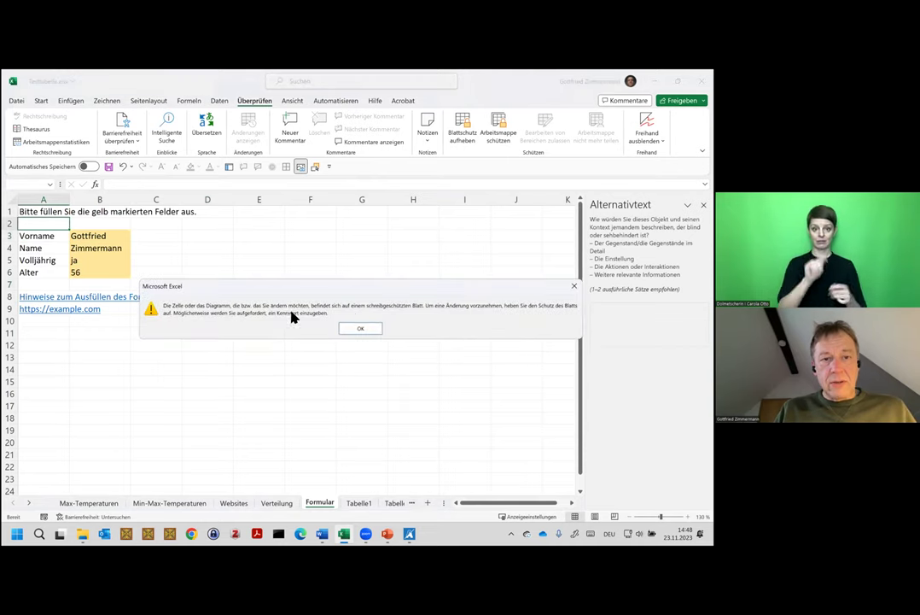
pyautogui.click(362, 328)
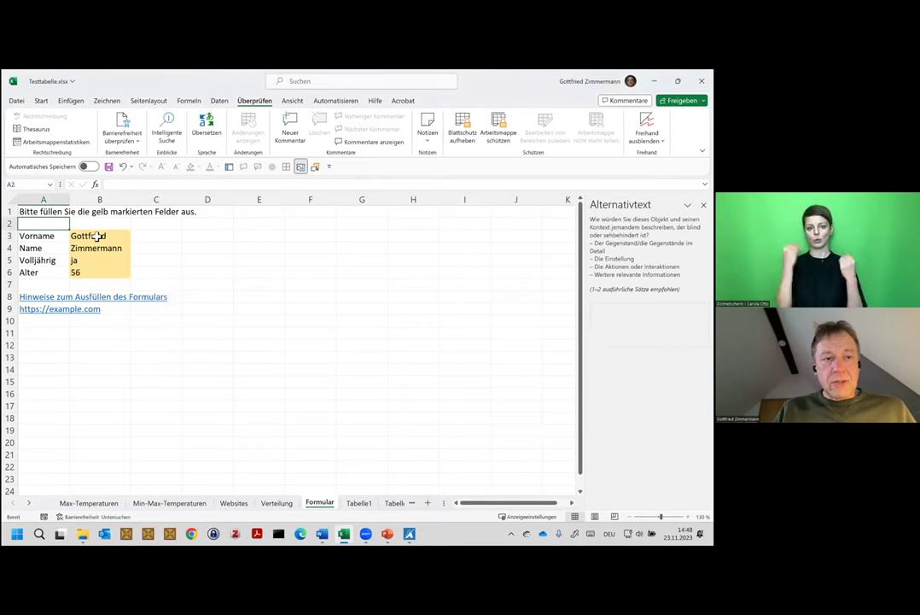
# - Enter a first name in B3 and 'nein' as the Volljährig answer in B5
pyautogui.click(97, 236)
pyautogui.write('Got')
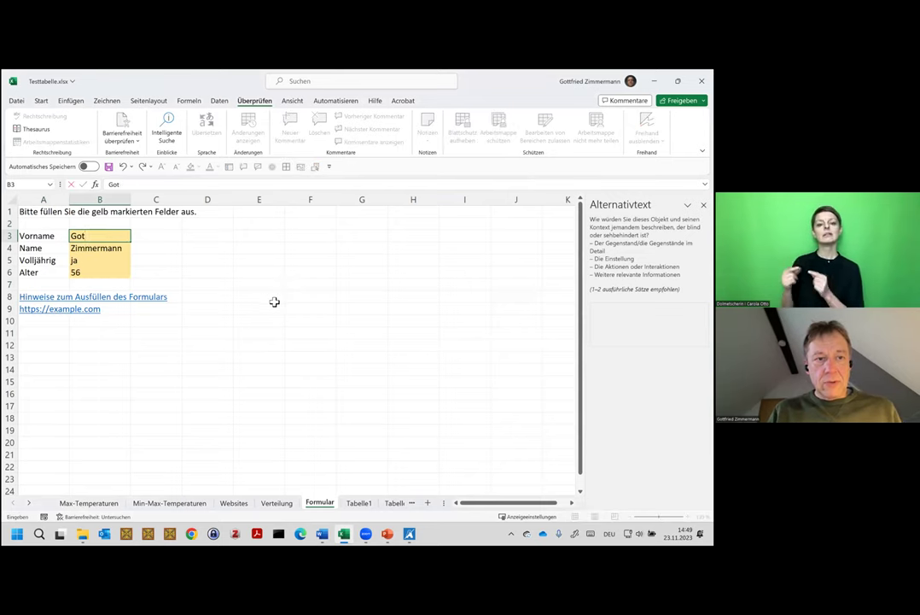
pyautogui.write('tfried')
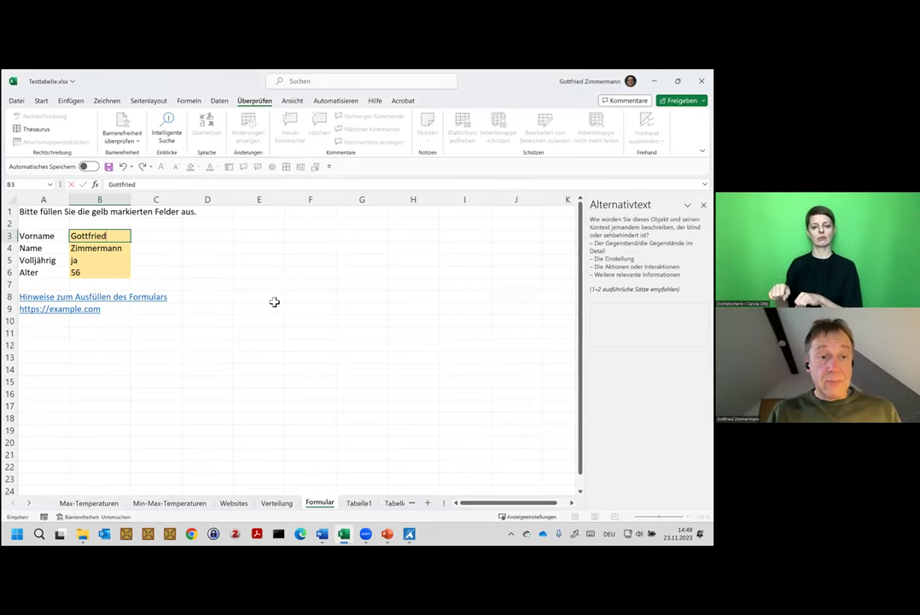
pyautogui.press('Return')
pyautogui.press('Return')
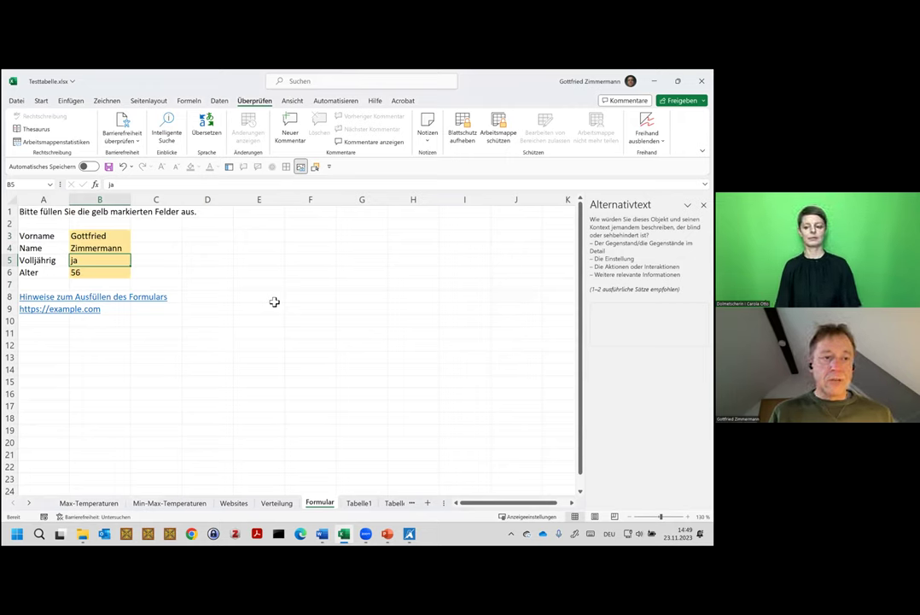
pyautogui.write('nein')
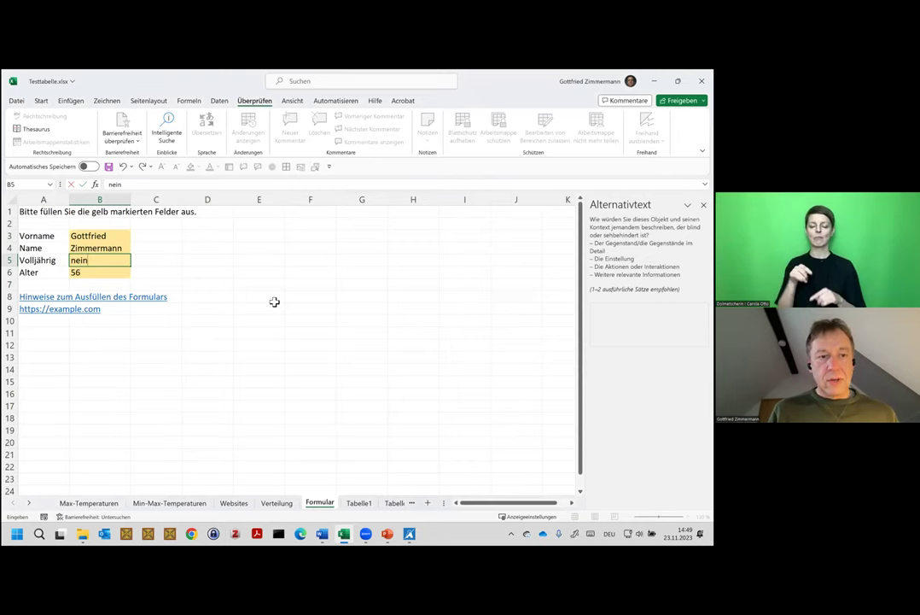
pyautogui.press('Return')
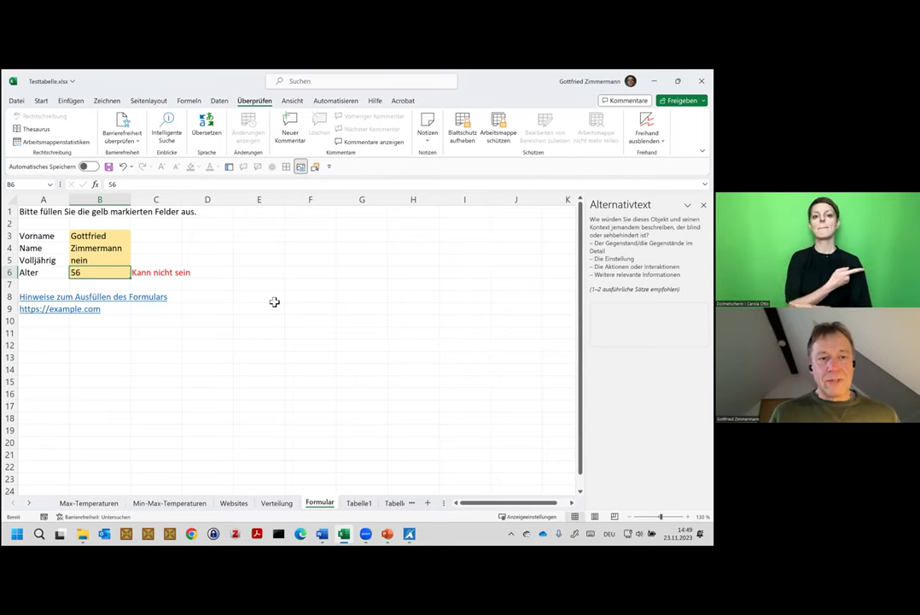
# - Attempt to clear the locked hint formula in C6, which Excel blocks
pyautogui.press('Right')
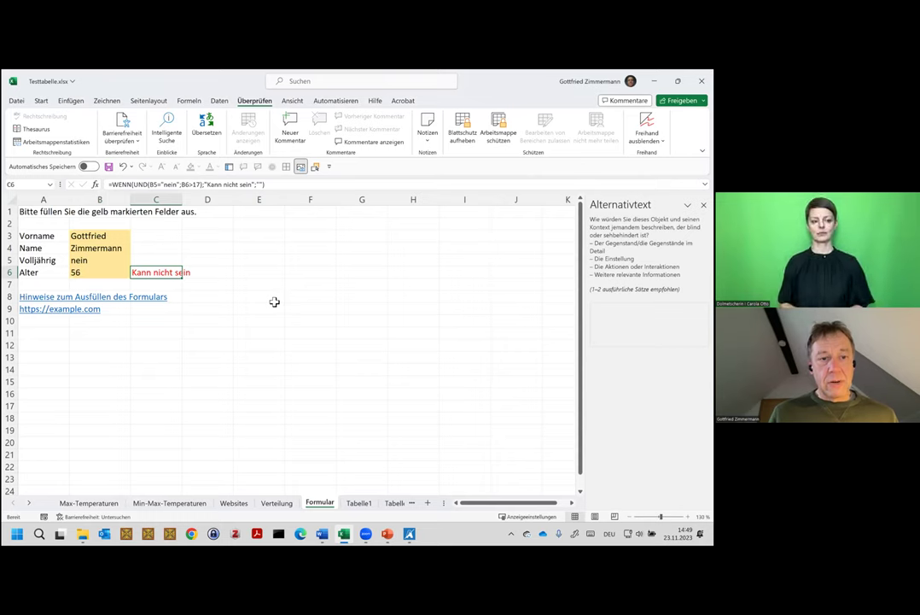
pyautogui.press('Delete')
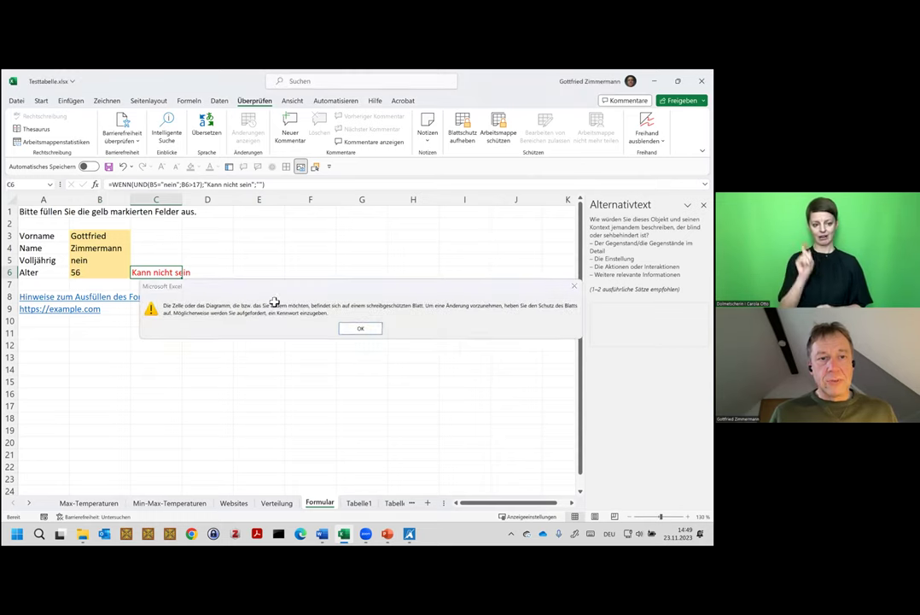
pyautogui.press('Return')
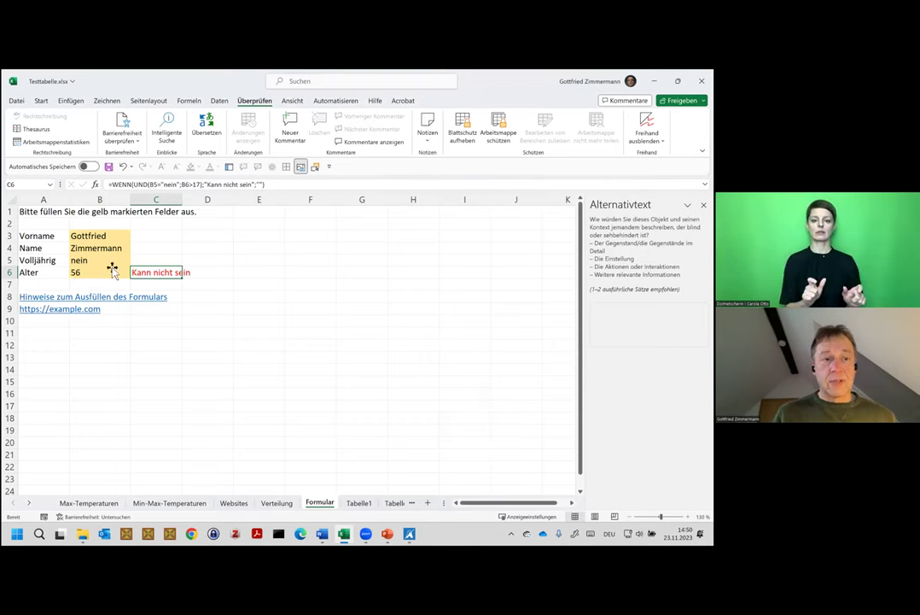
# - Move up the form labels, then bring the Colour Contrast Analyser showing 4,3:1 to the front
pyautogui.press('Left')
pyautogui.press('Left')
pyautogui.press('Up')
pyautogui.press('Up')
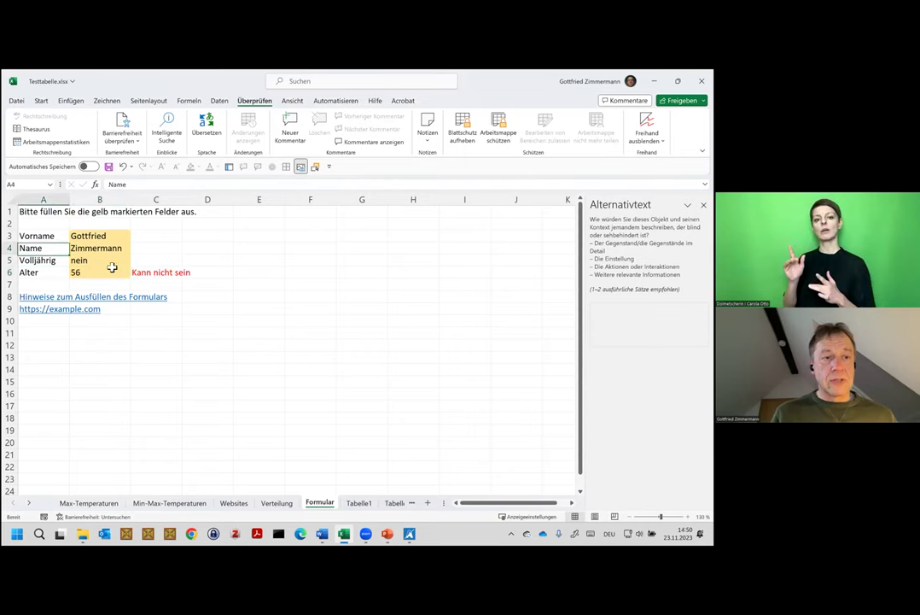
pyautogui.press('Up')
pyautogui.press('Up')
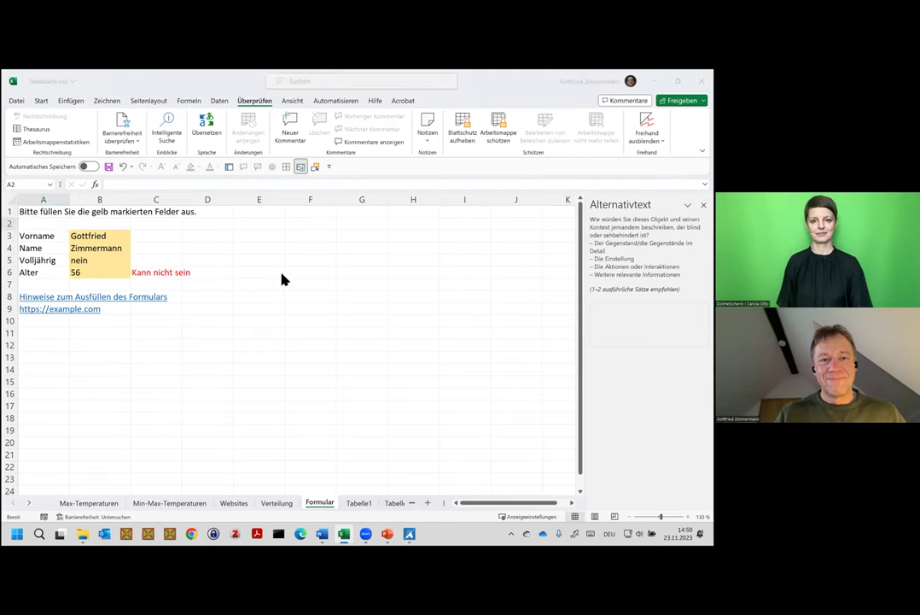
pyautogui.hotkey('alt', 'Tab')
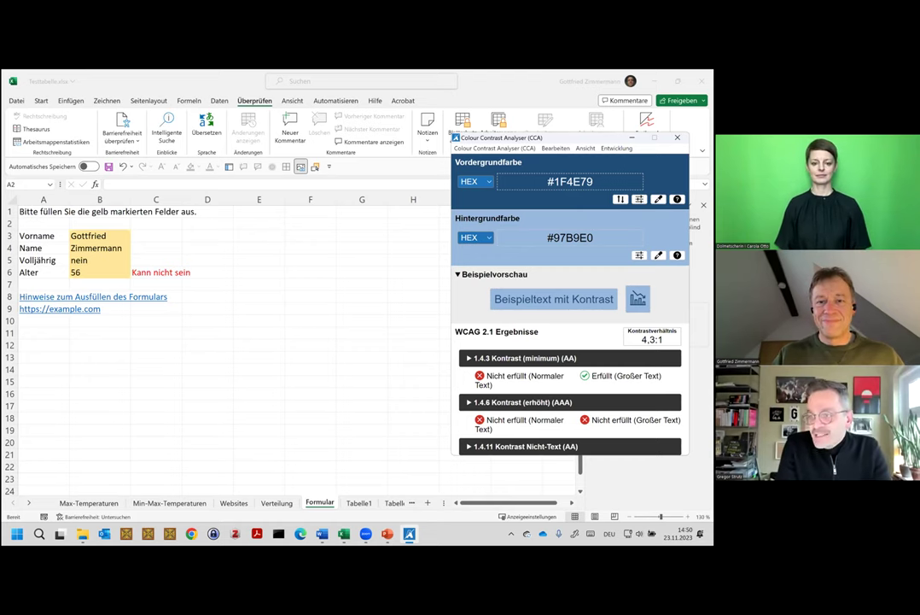
# - Switch Excel to the Max-Temperaturen sheet behind the Colour Contrast Analyser
pyautogui.click(104, 502)
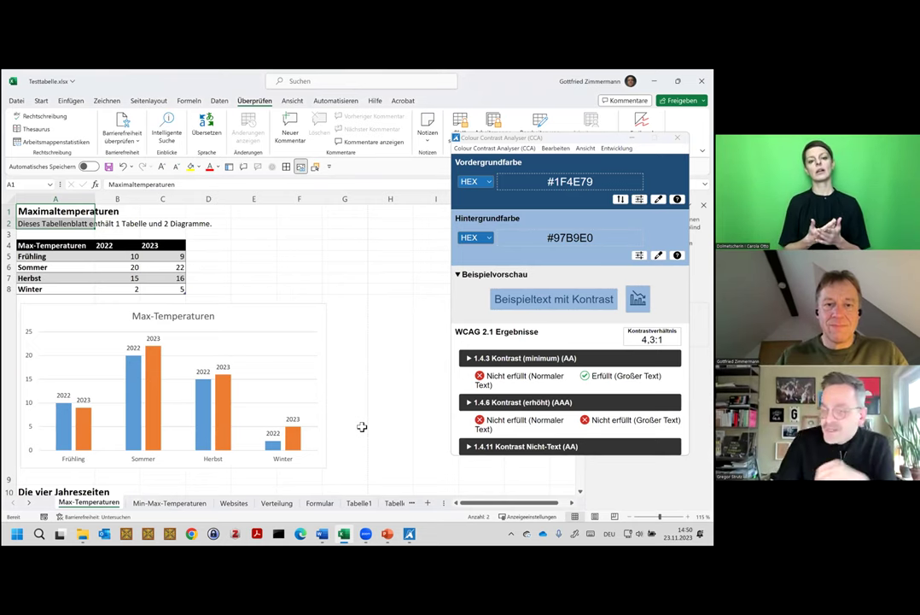
# - Mark the Max-Temperaturen chart's alt text as decorative, then show the workbook Navigation pane
pyautogui.click(290, 316)
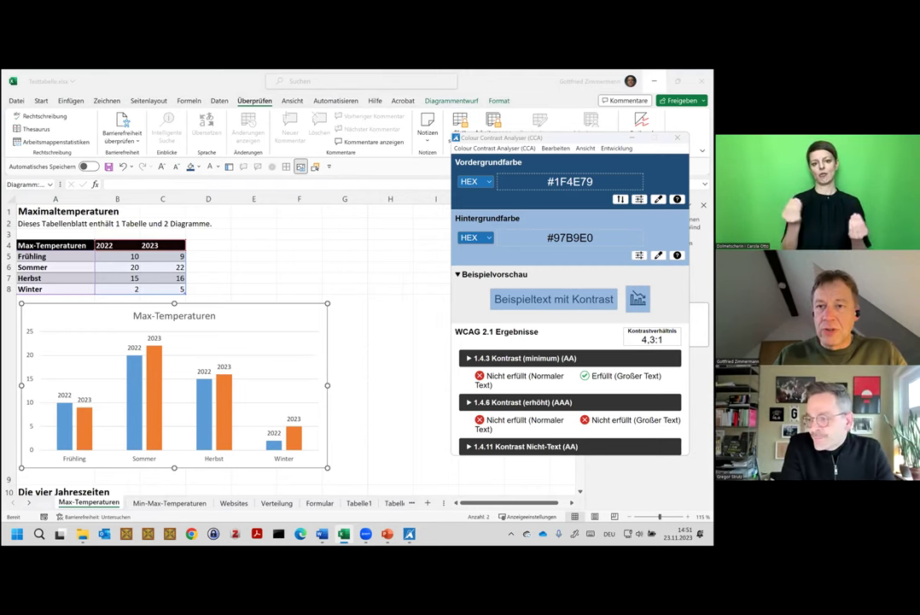
pyautogui.click(313, 343)
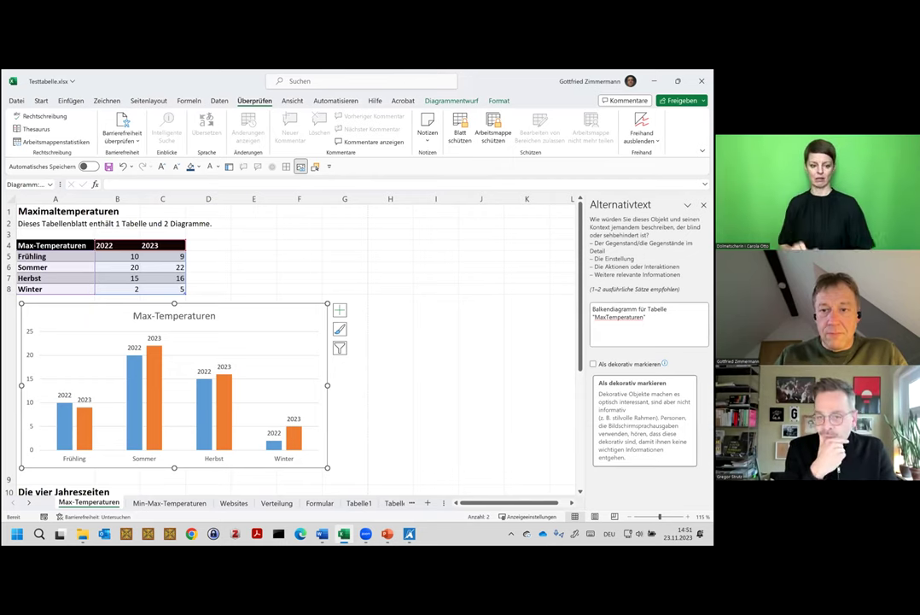
pyautogui.click(592, 363)
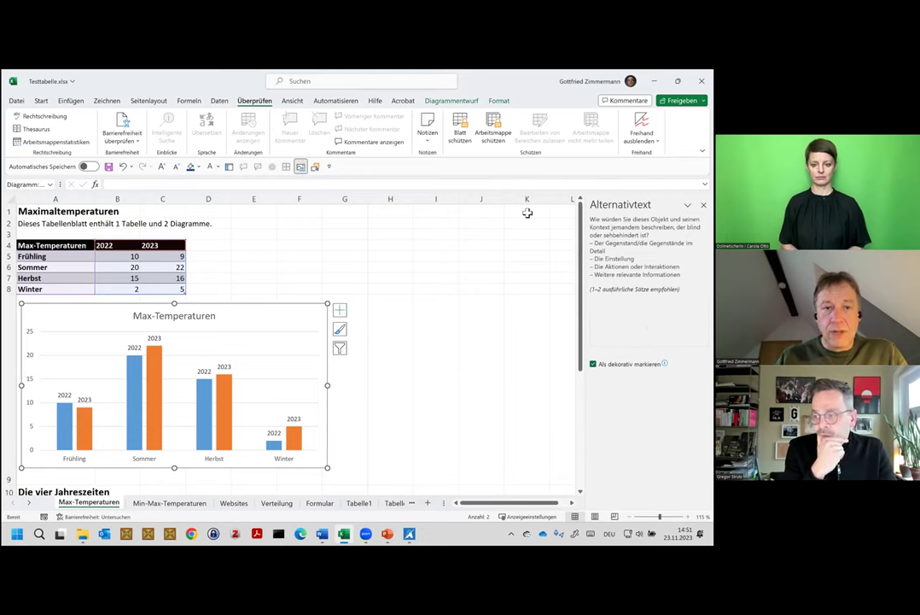
pyautogui.click(230, 167)
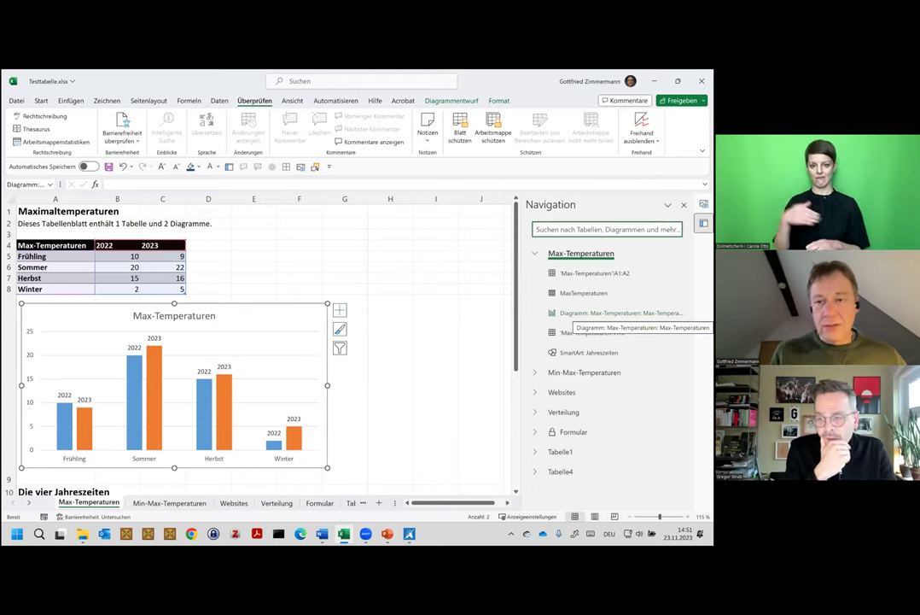
pyautogui.press('Tab')
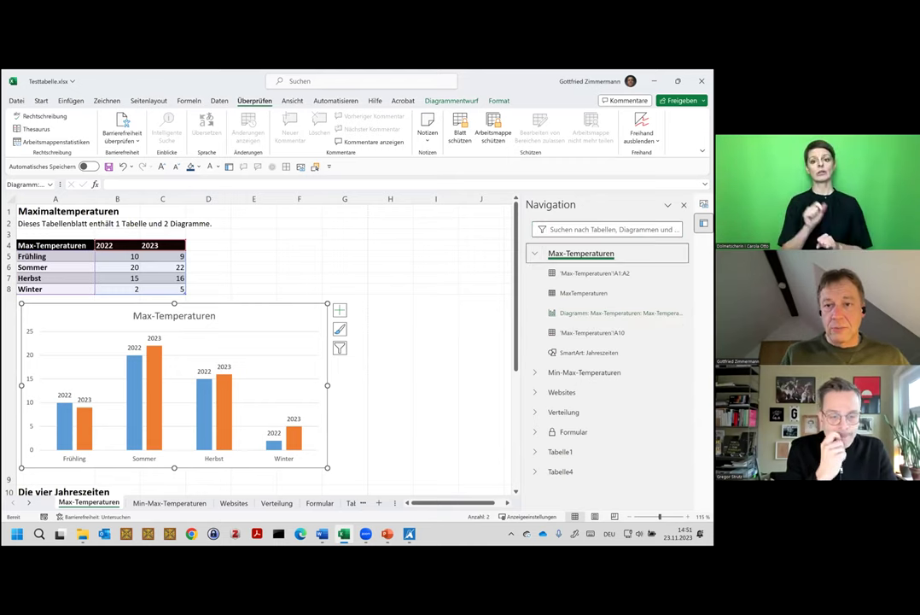
pyautogui.press('Down')
pyautogui.press('Down')
pyautogui.press('Down')
pyautogui.press('Return')
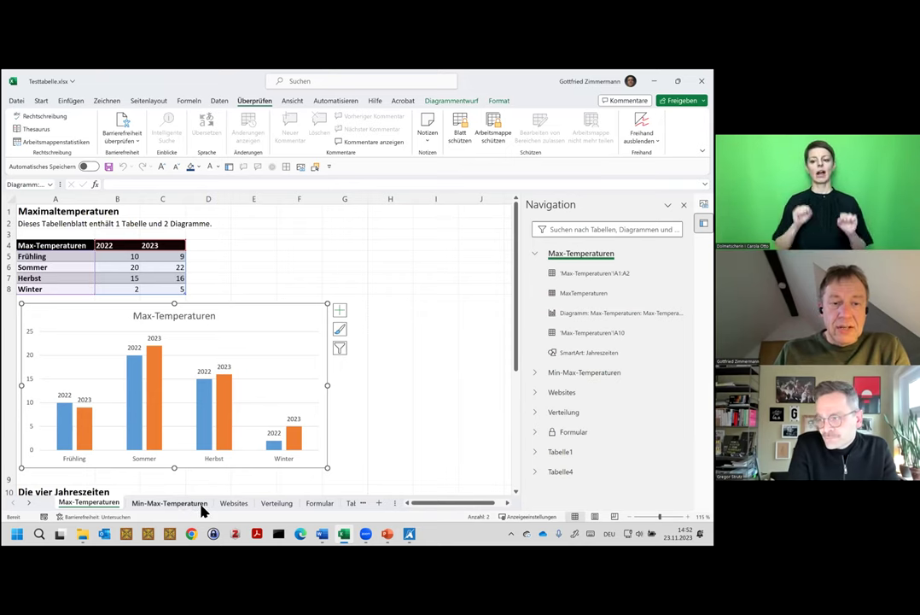
# - Browse the Verteilung and Websites sheets, then return to Formular and select the Volljährig answer
pyautogui.click(278, 505)
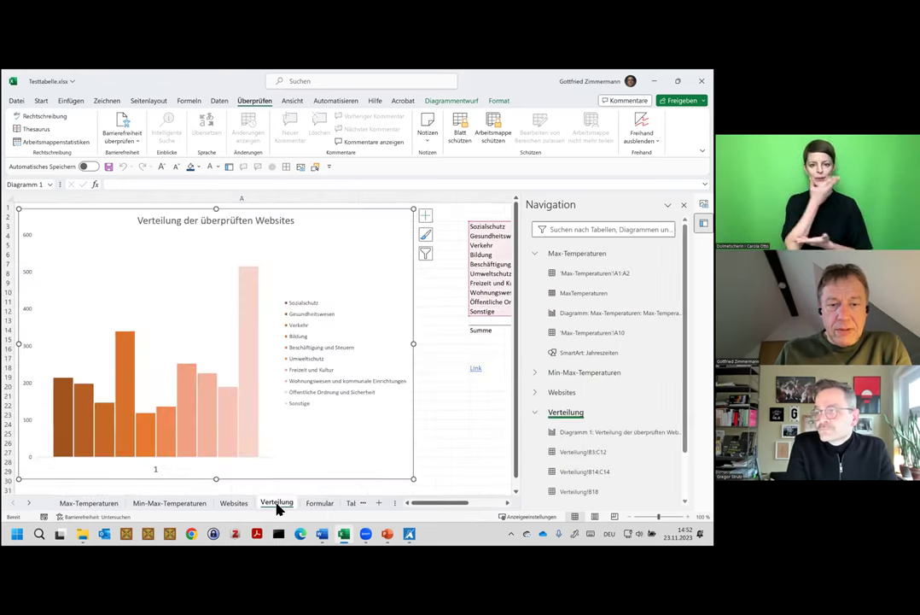
pyautogui.click(242, 505)
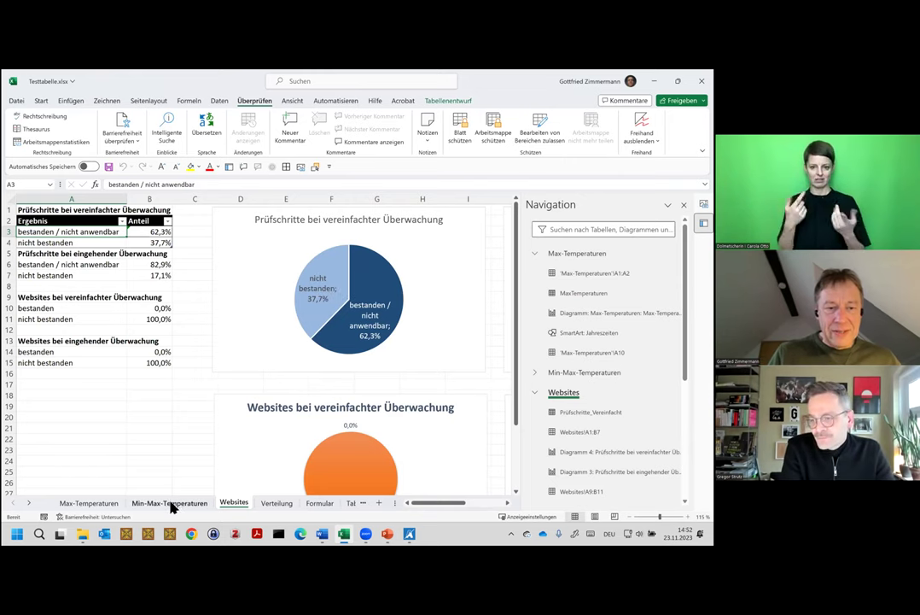
pyautogui.click(319, 504)
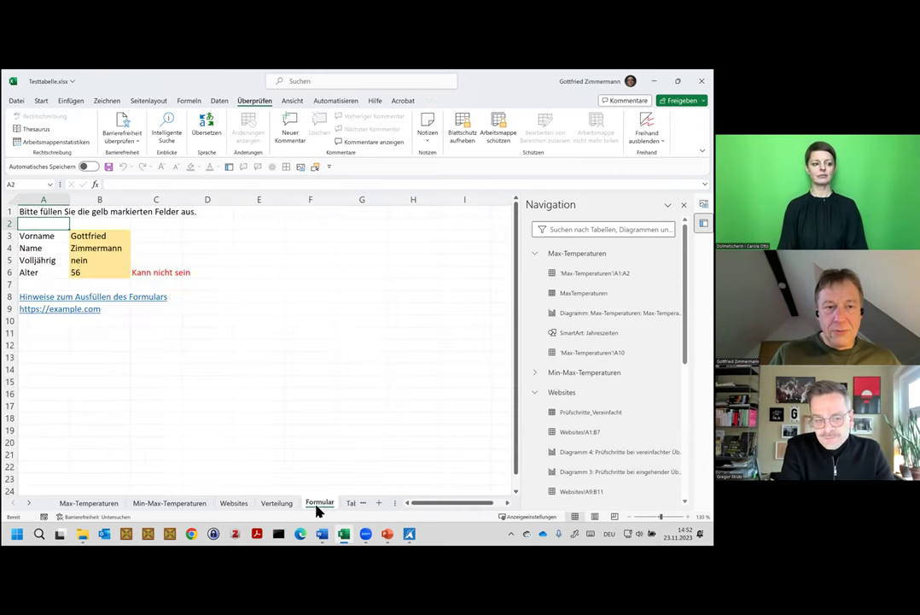
pyautogui.click(94, 273)
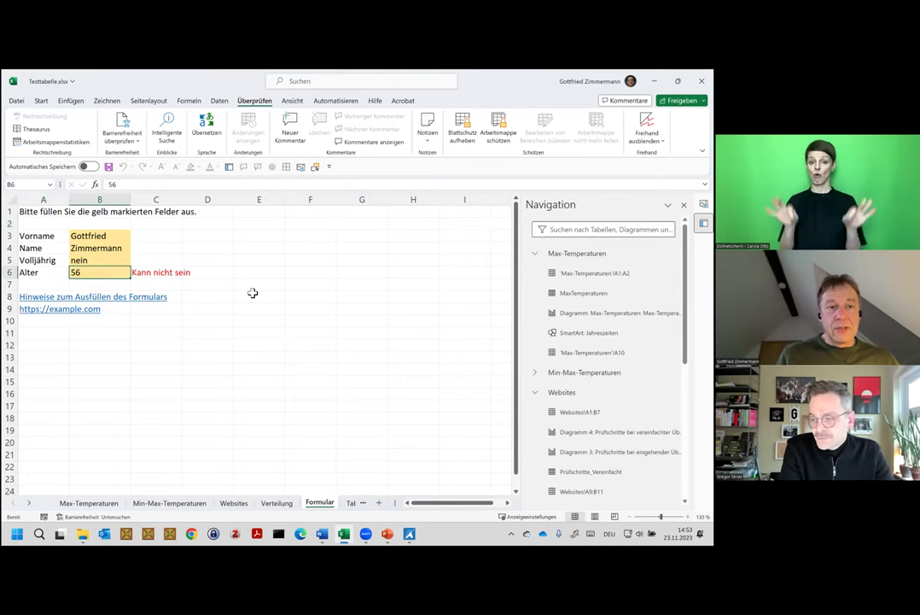
pyautogui.press('Up')
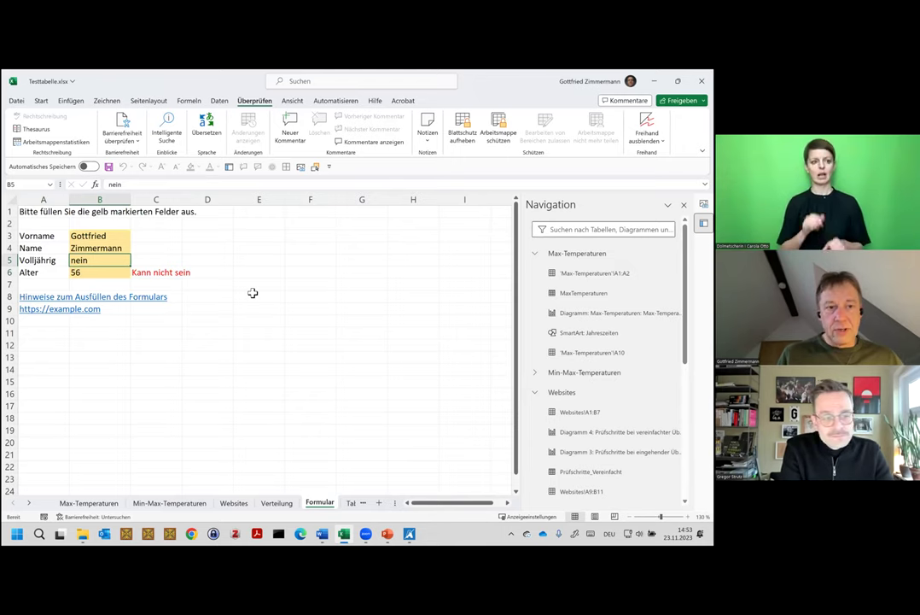
pyautogui.press('F2')
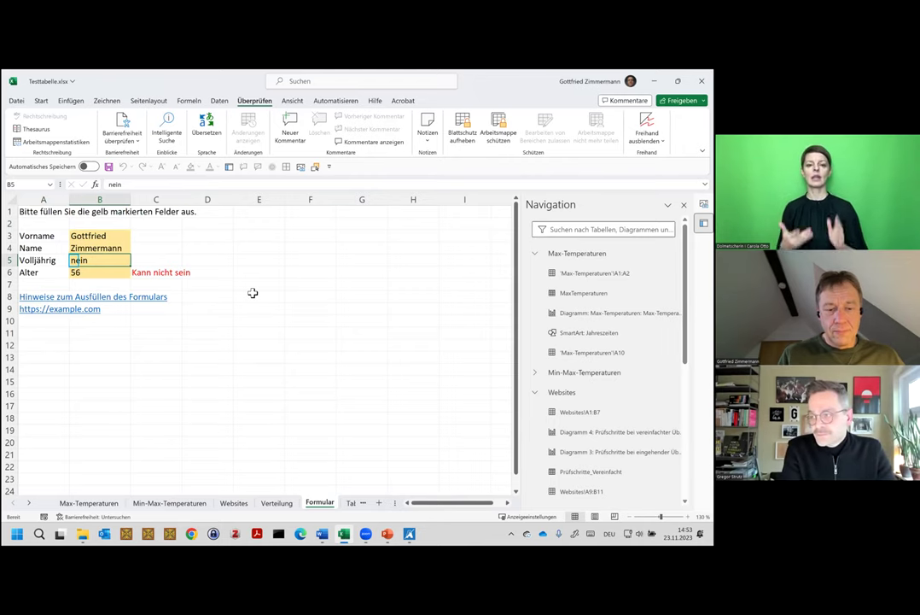
pyautogui.hotkey('ctrl', 'Return')
pyautogui.press('Up')
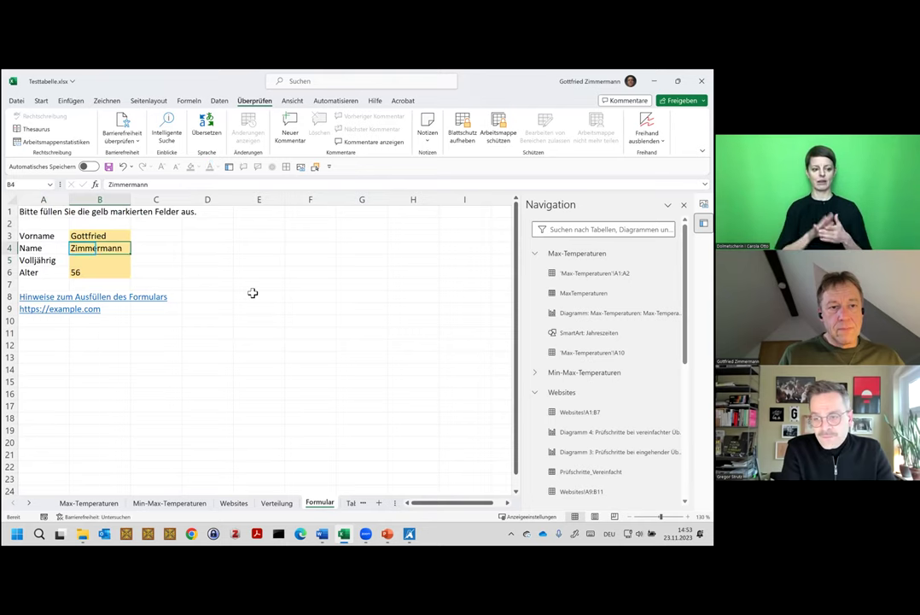
pyautogui.press('Down')
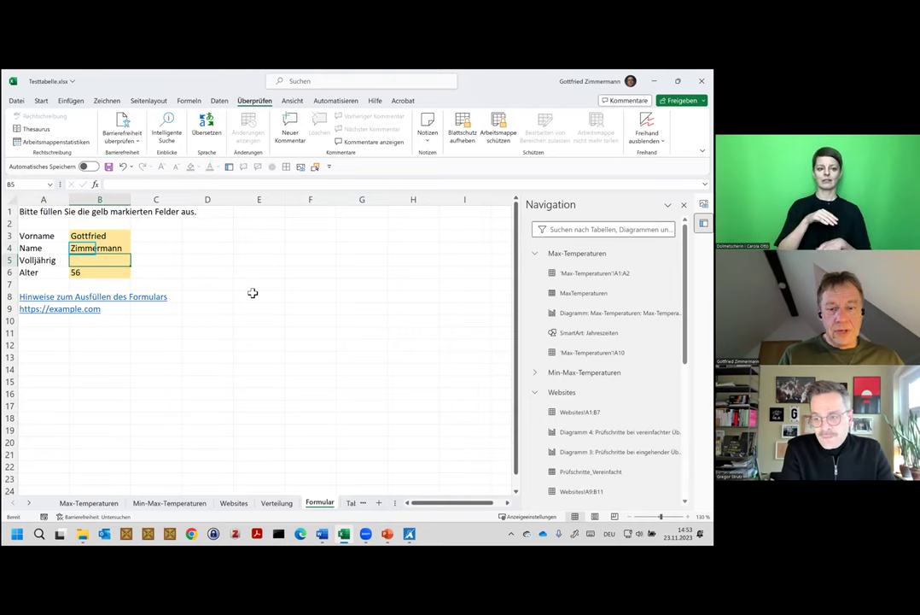
pyautogui.write('nein')
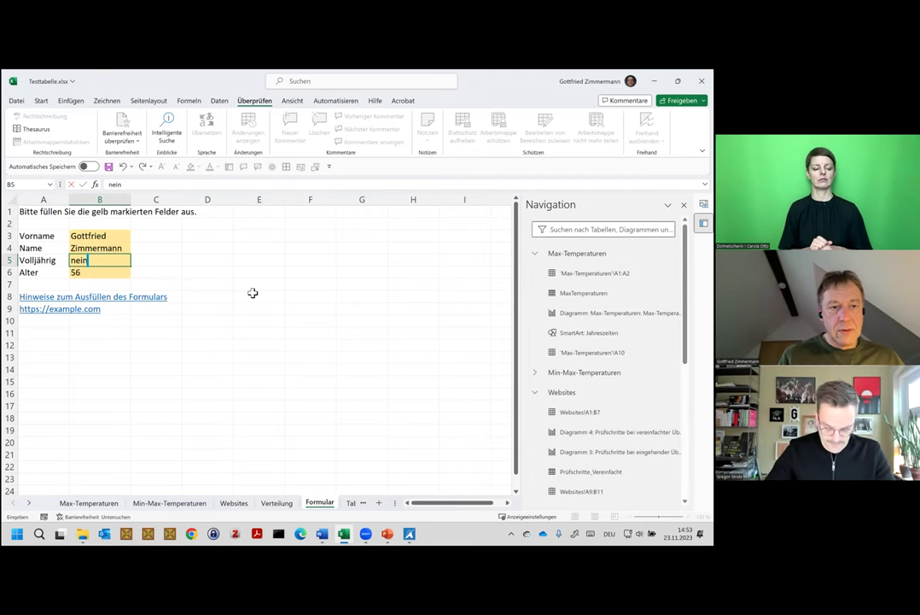
pyautogui.press('Return')
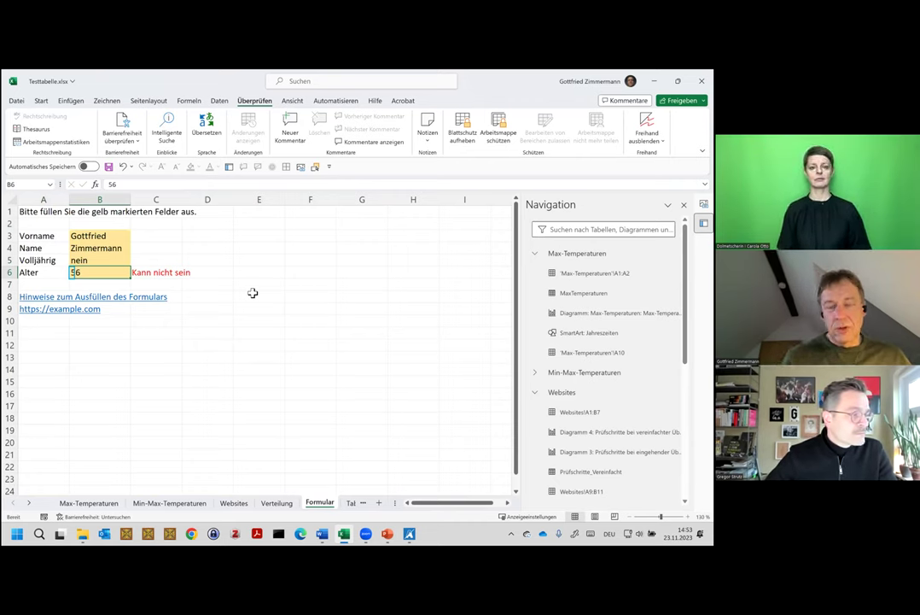
pyautogui.press('Right')
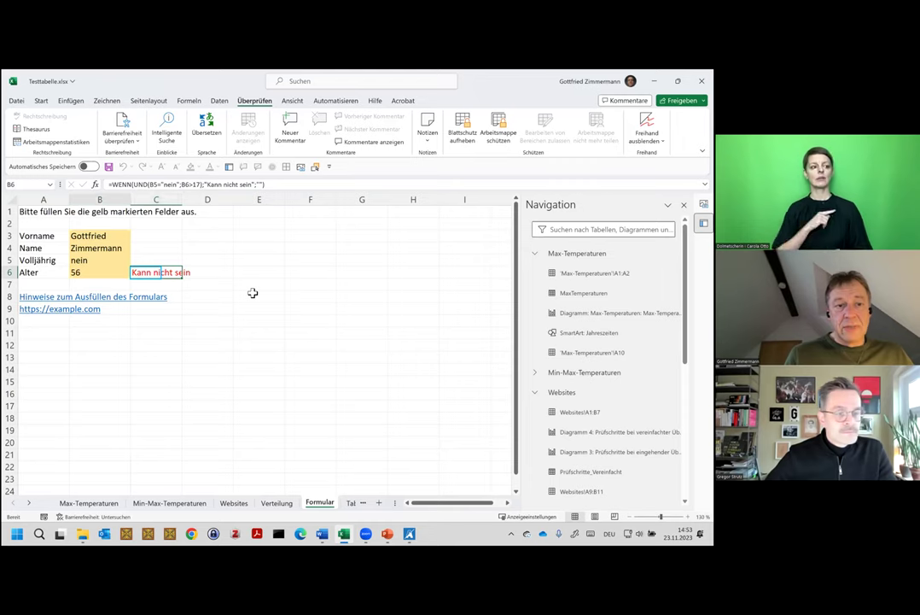
pyautogui.press('Left')
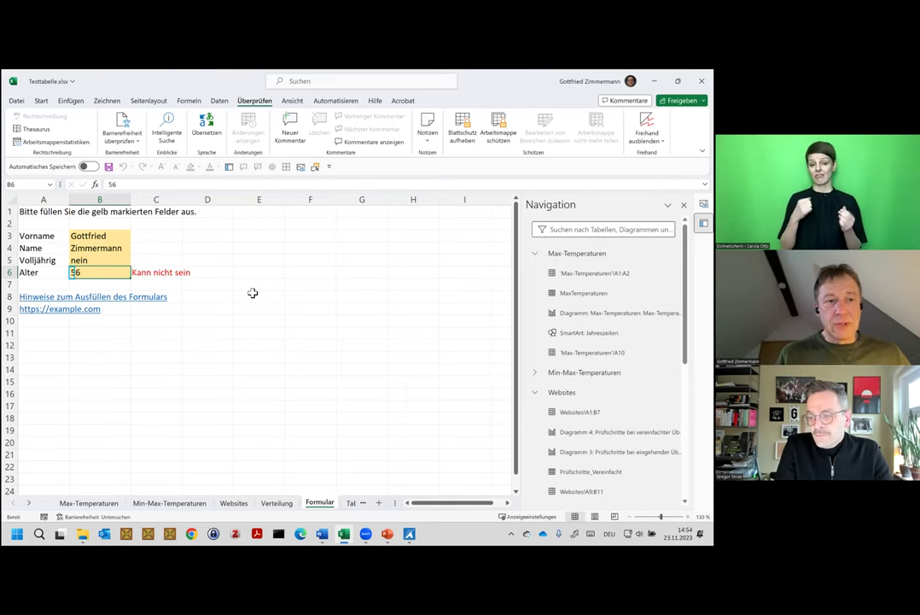
pyautogui.press('Up')
pyautogui.press('Up')
pyautogui.press('Up')
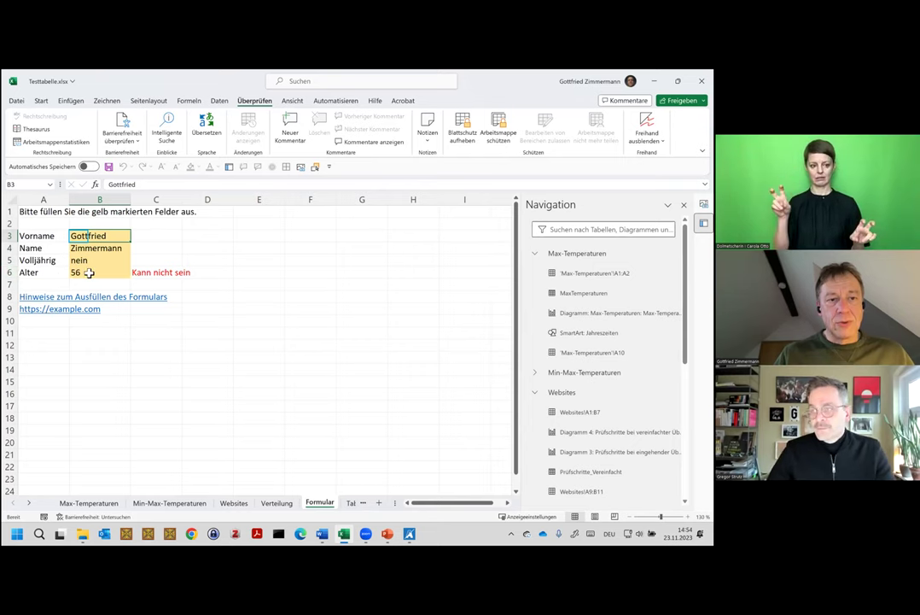
# - Unprotect the Formular sheet and insert a blank row above the Alter row
pyautogui.click(459, 139)
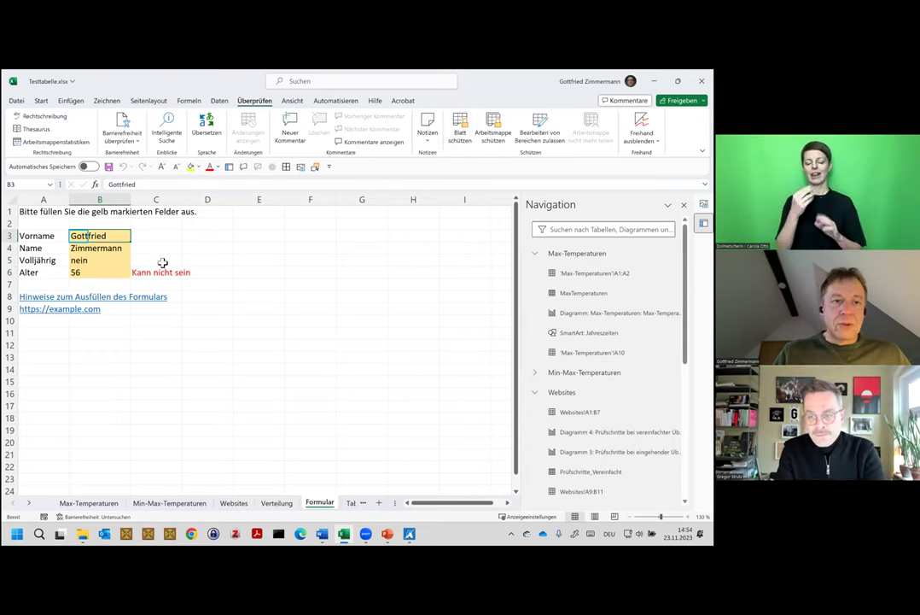
pyautogui.click(13, 259)
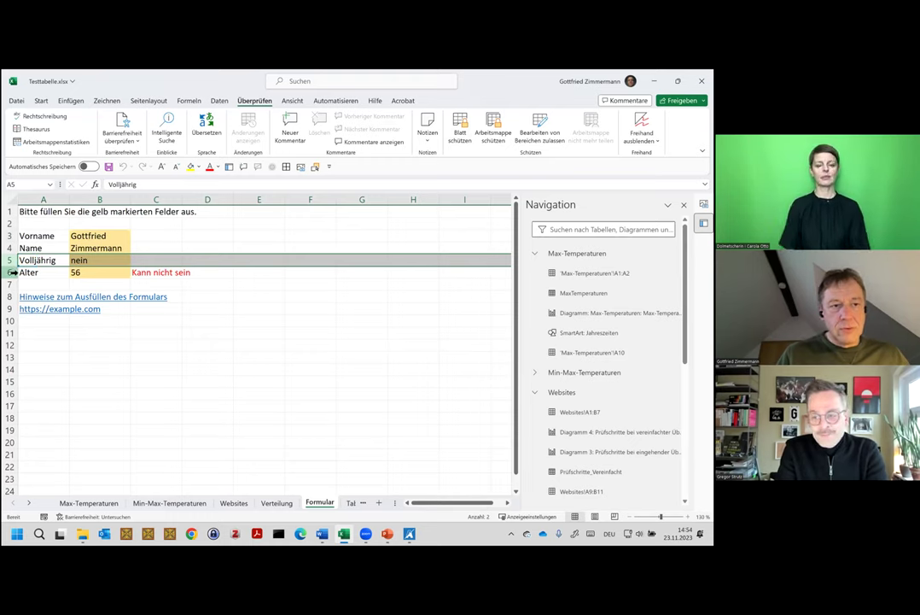
pyautogui.click(12, 271)
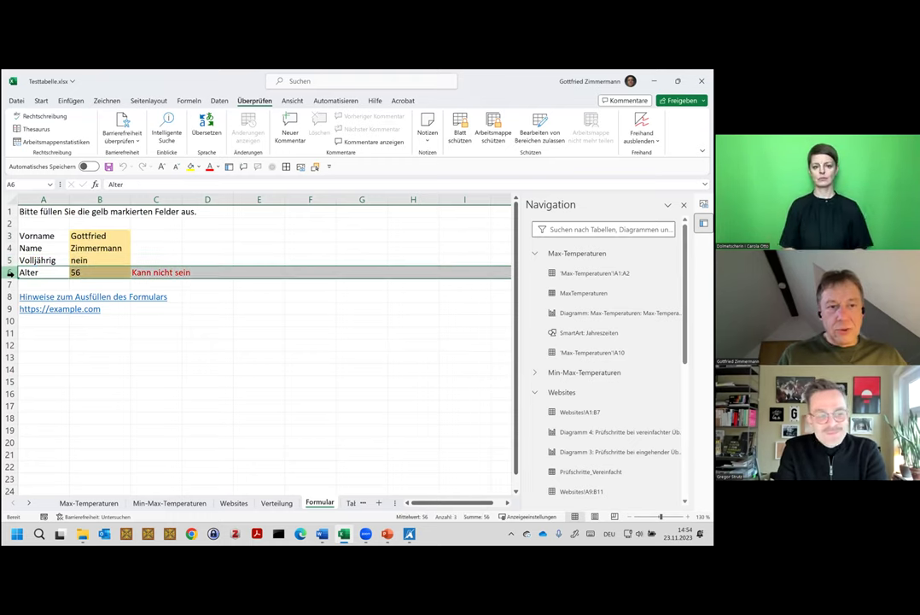
pyautogui.rightClick(11, 272)
pyautogui.click(39, 378)
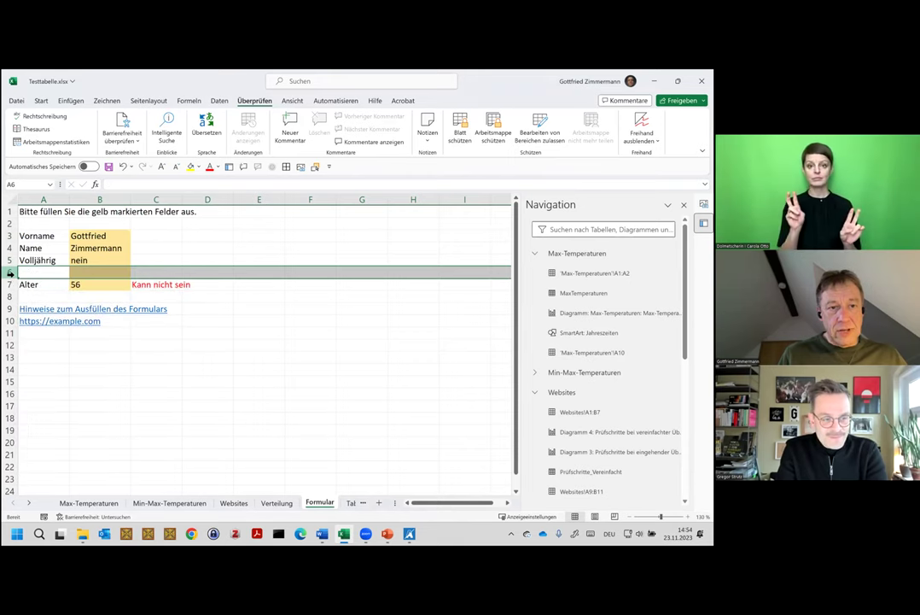
# - Paste the 'Kann nicht sein' hint into B6 and label A6 'Hinweis'
pyautogui.click(161, 285)
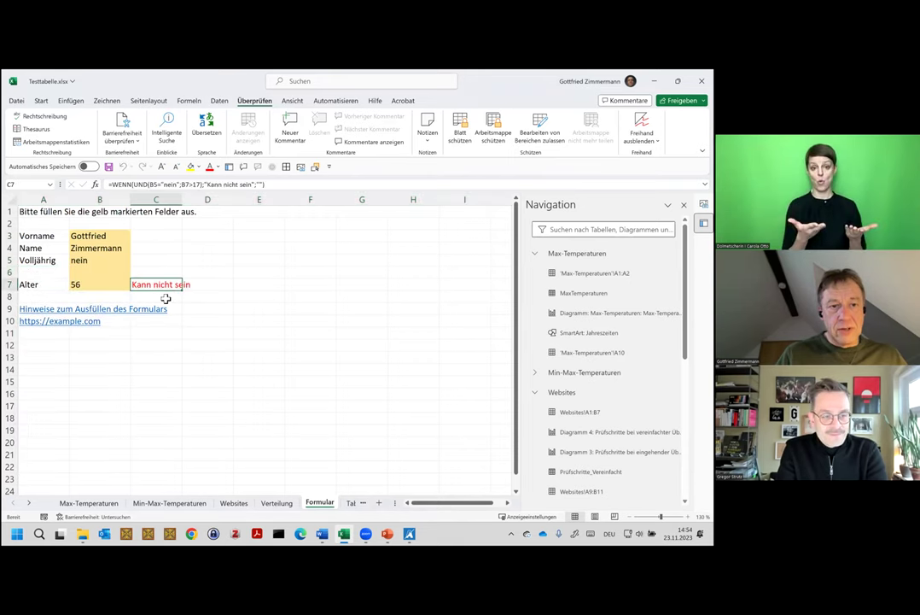
pyautogui.click(95, 273)
pyautogui.hotkey('ctrl', 'v')
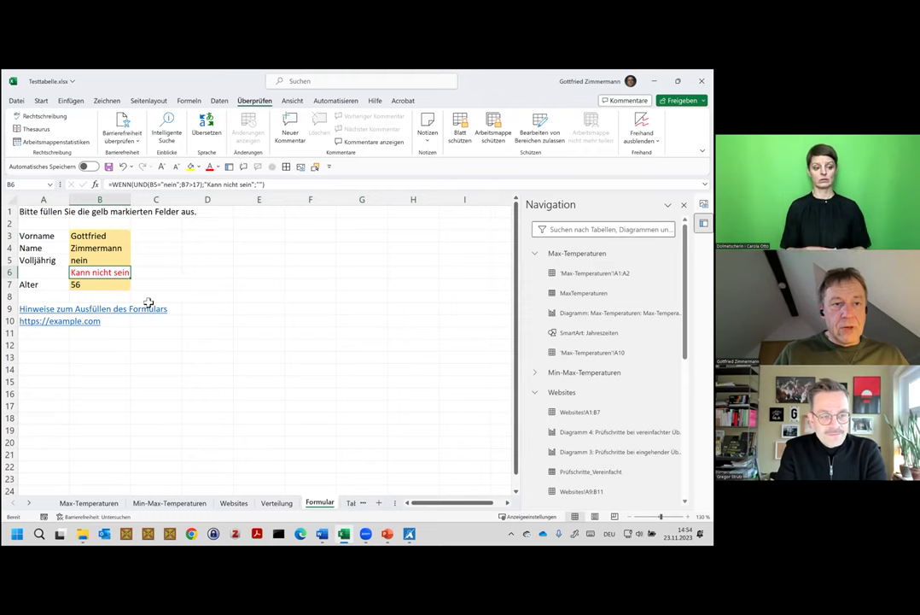
pyautogui.click(52, 271)
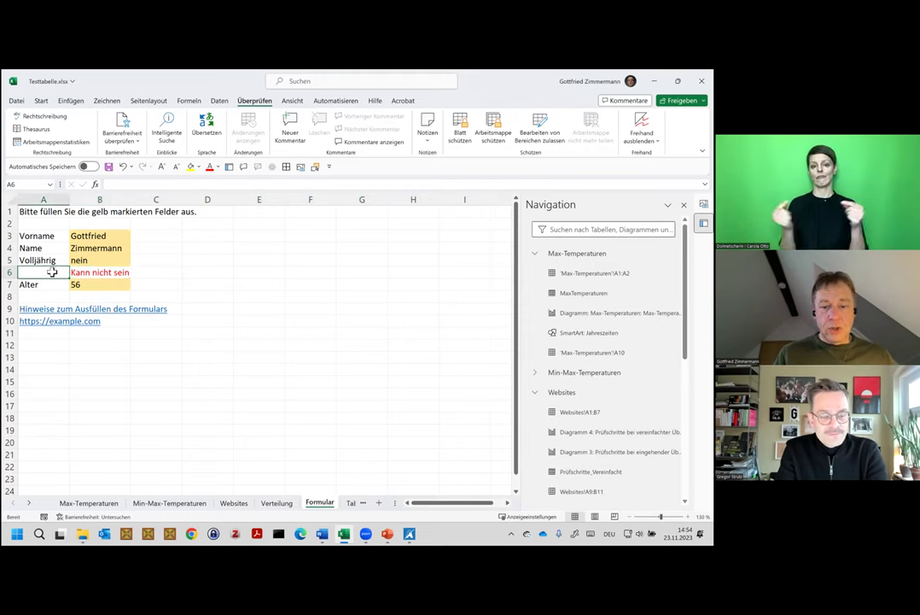
pyautogui.write('Hinweis')
pyautogui.press('Tab')
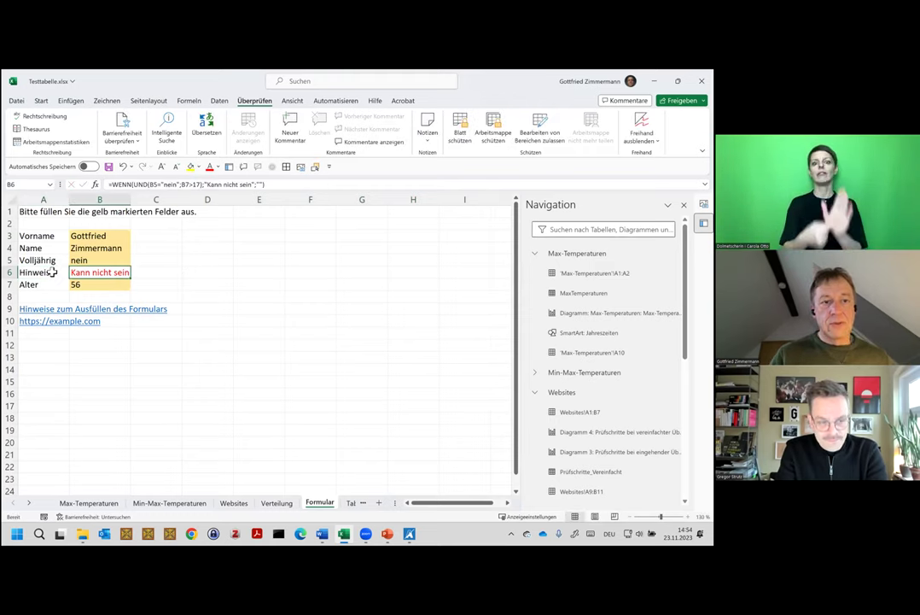
pyautogui.press('Up')
pyautogui.press('Down')
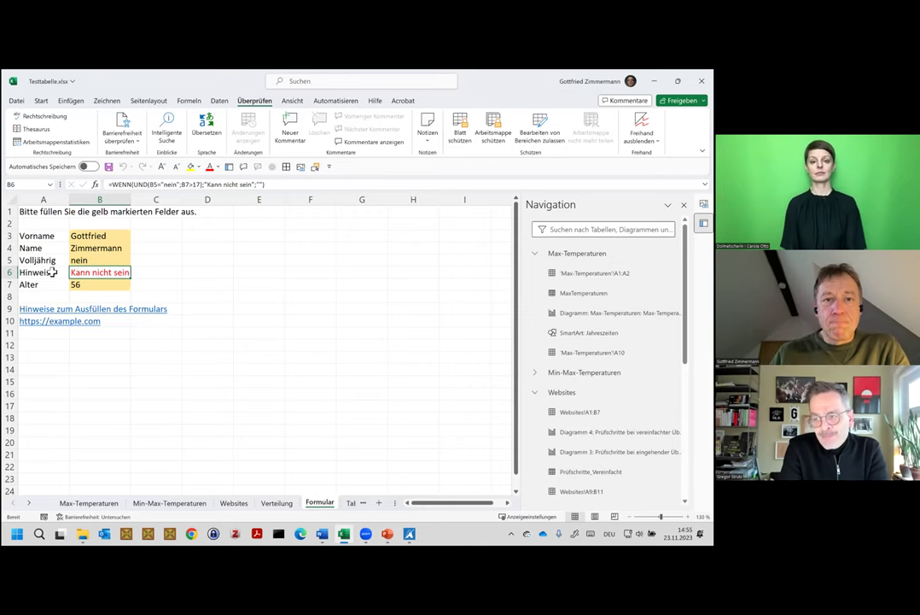
pyautogui.click(218, 101)
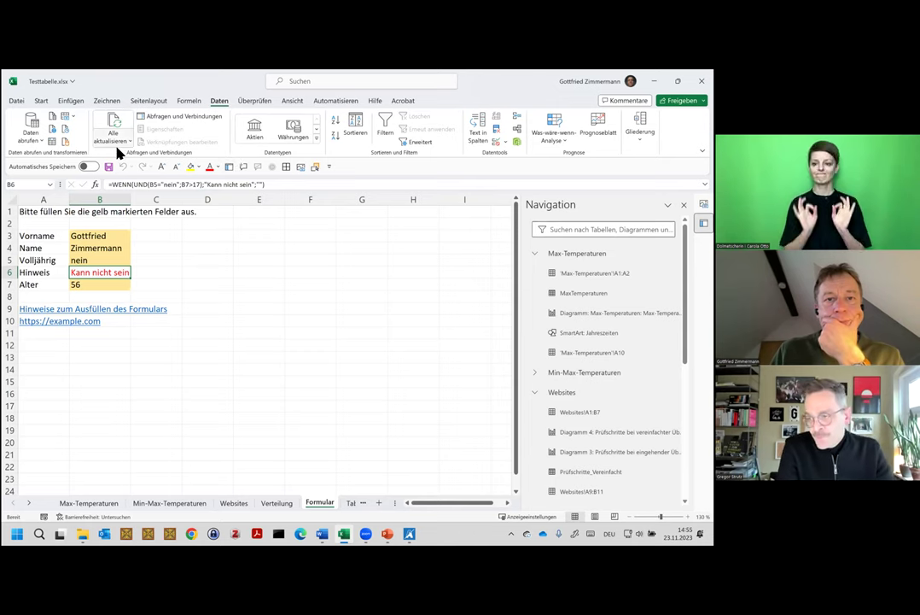
pyautogui.click(246, 103)
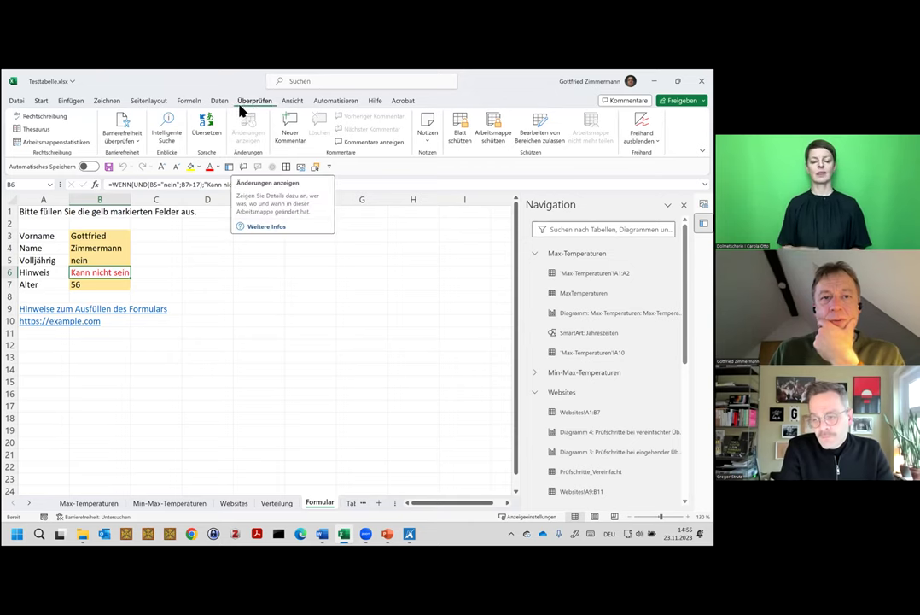
pyautogui.click(219, 102)
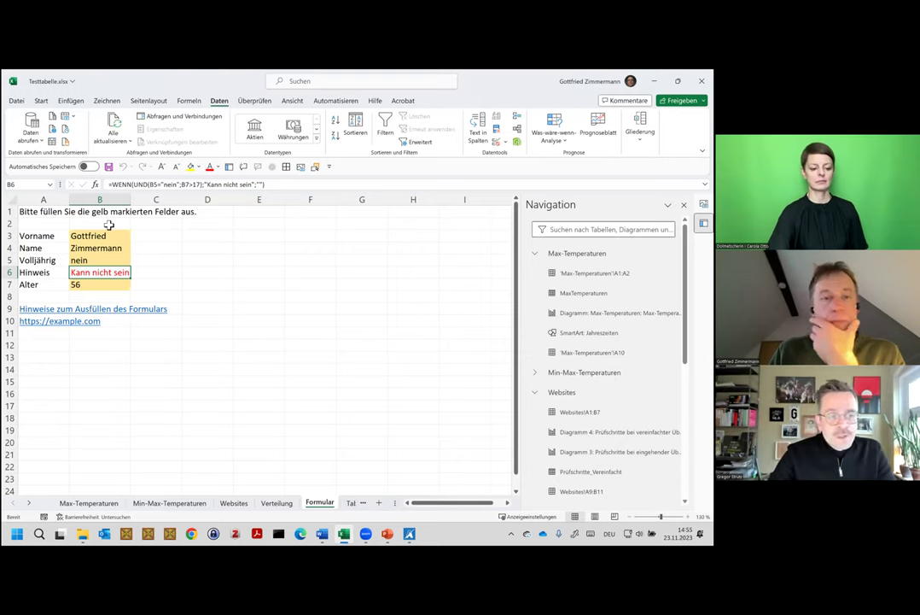
pyautogui.click(109, 225)
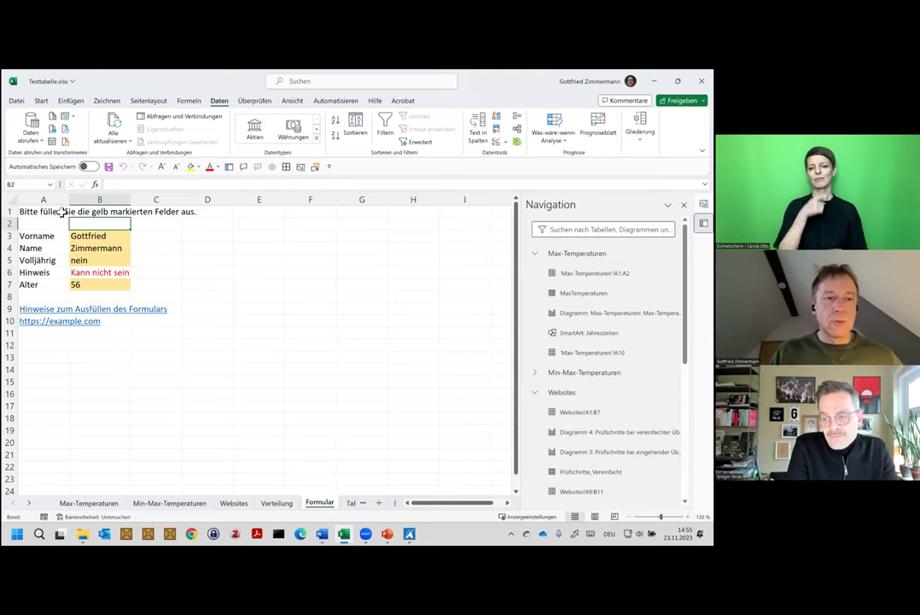
pyautogui.click(63, 212)
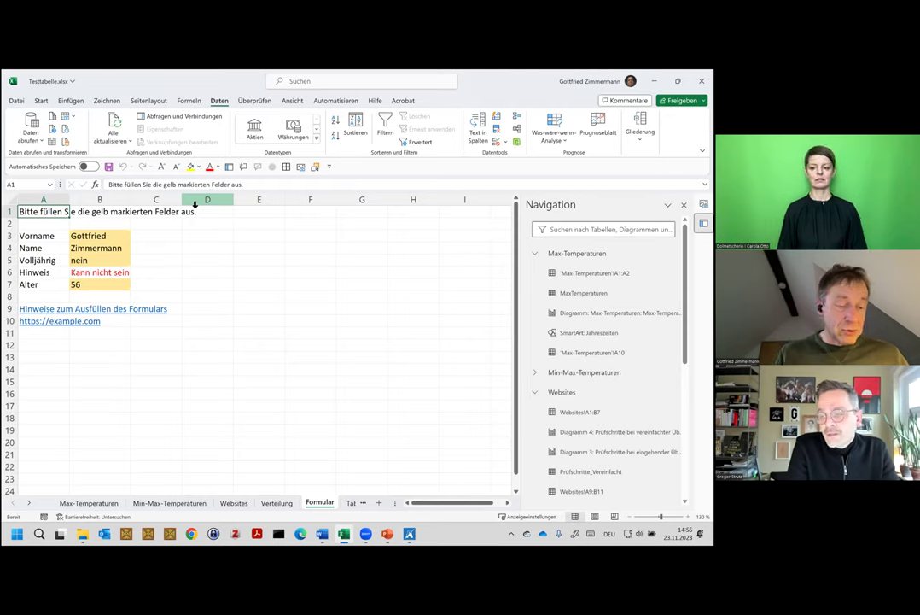
# - Add the comment 'Ein Kommentar' to cell A1
pyautogui.hotkey('ctrl', 'shift', 'F2')
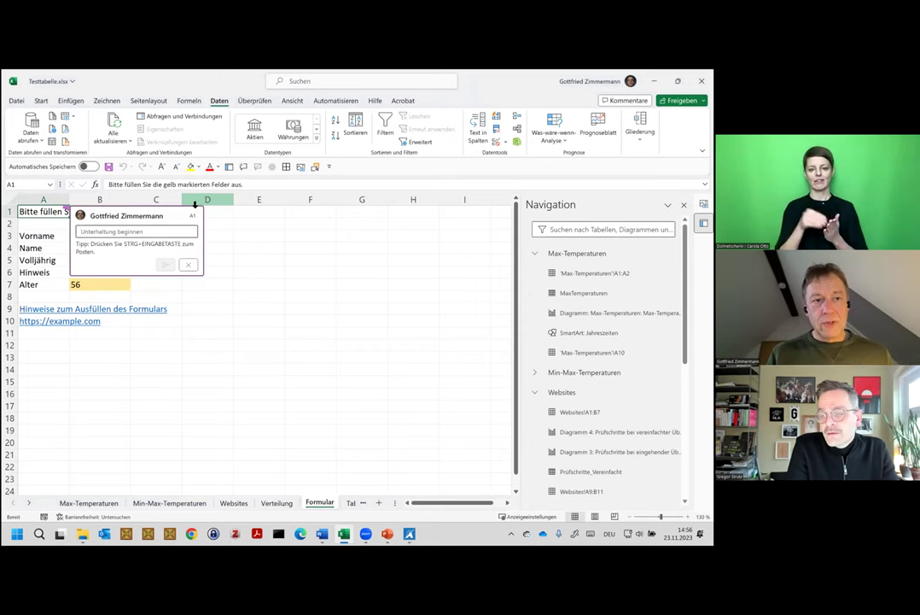
pyautogui.write('Ein Kommentar')
pyautogui.hotkey('ctrl', 'Return')
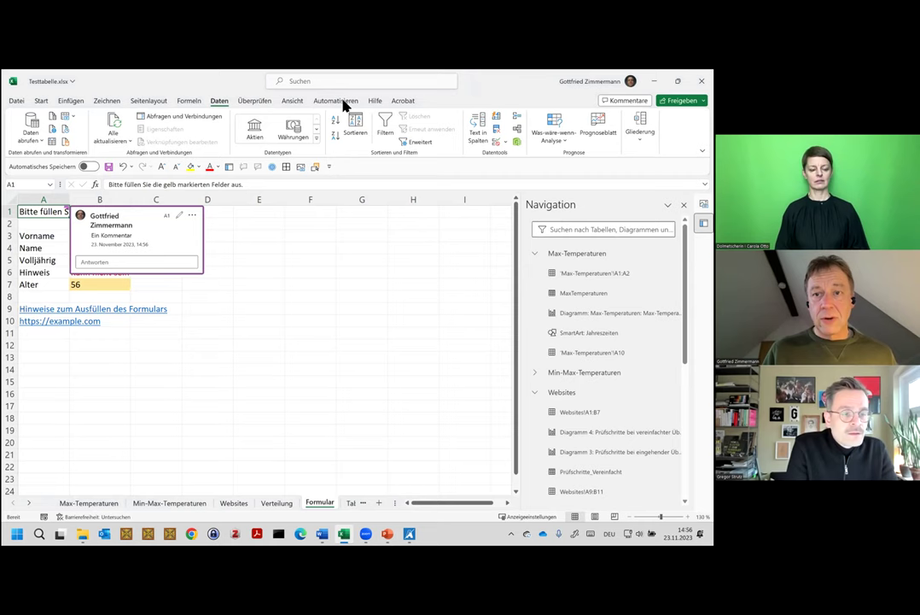
pyautogui.click(291, 102)
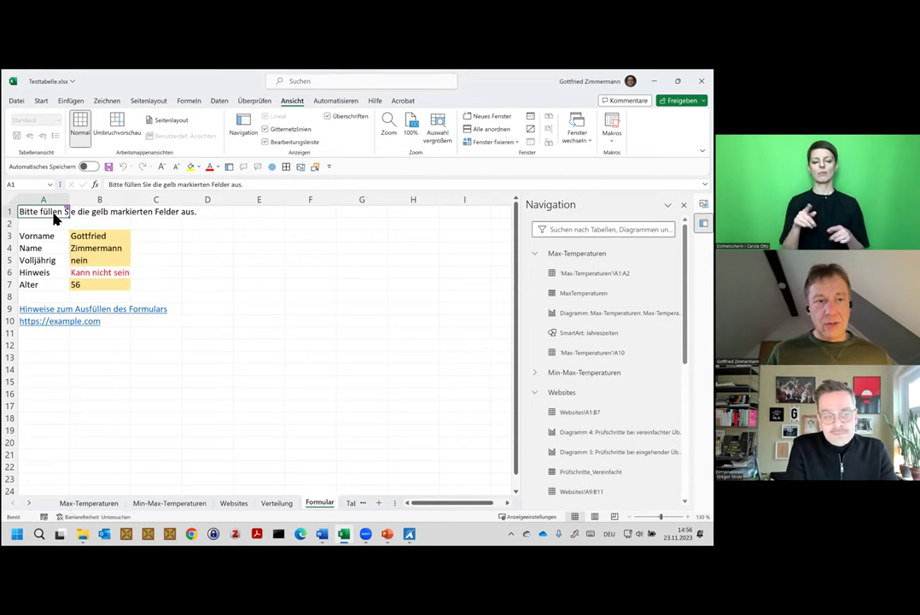
# - Open a reply to the A1 comment, review the existing comment, then close the card
pyautogui.rightClick(54, 218)
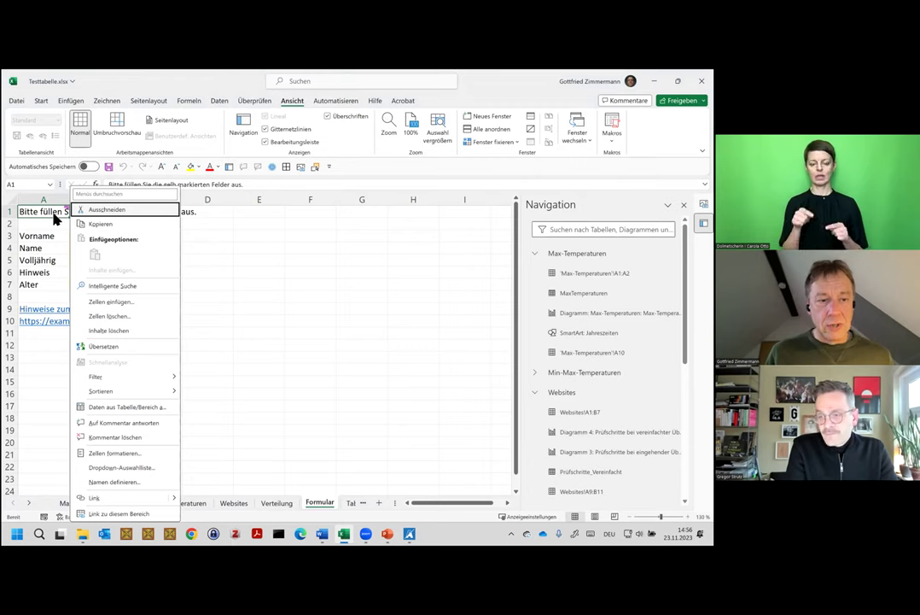
pyautogui.press('Down')
pyautogui.press('Down')
pyautogui.press('Down')
pyautogui.press('Down')
pyautogui.press('Up')
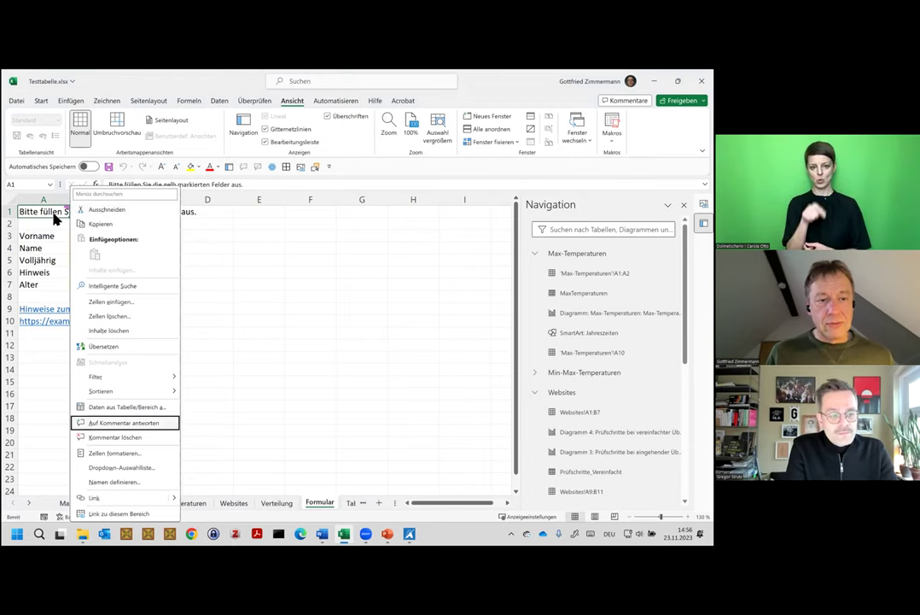
pyautogui.press('Return')
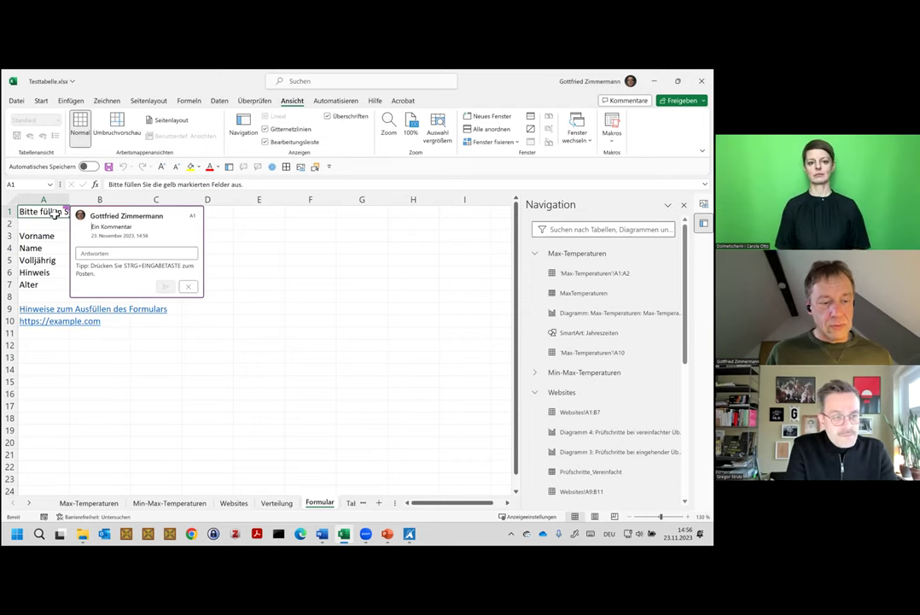
pyautogui.hotkey('shift', 'Tab')
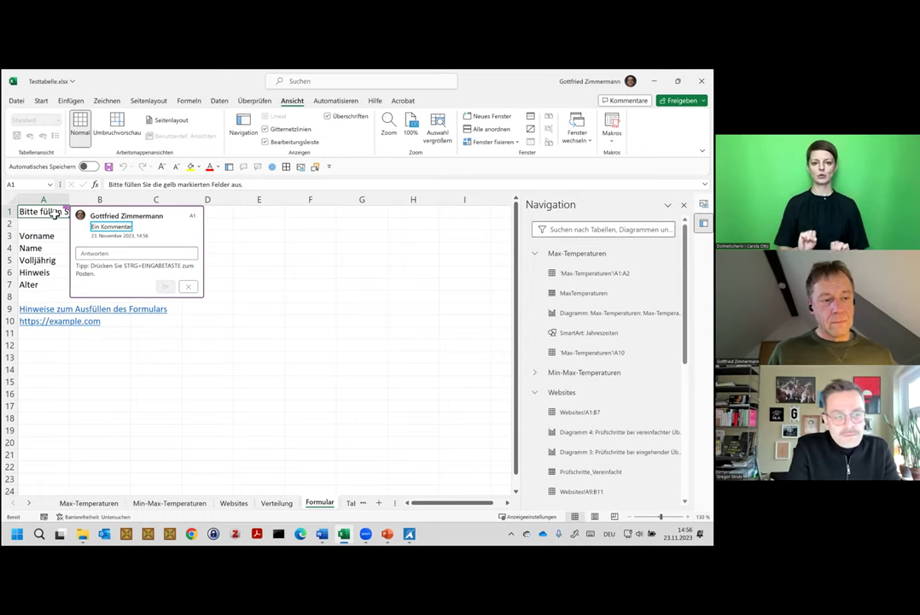
pyautogui.press('Tab')
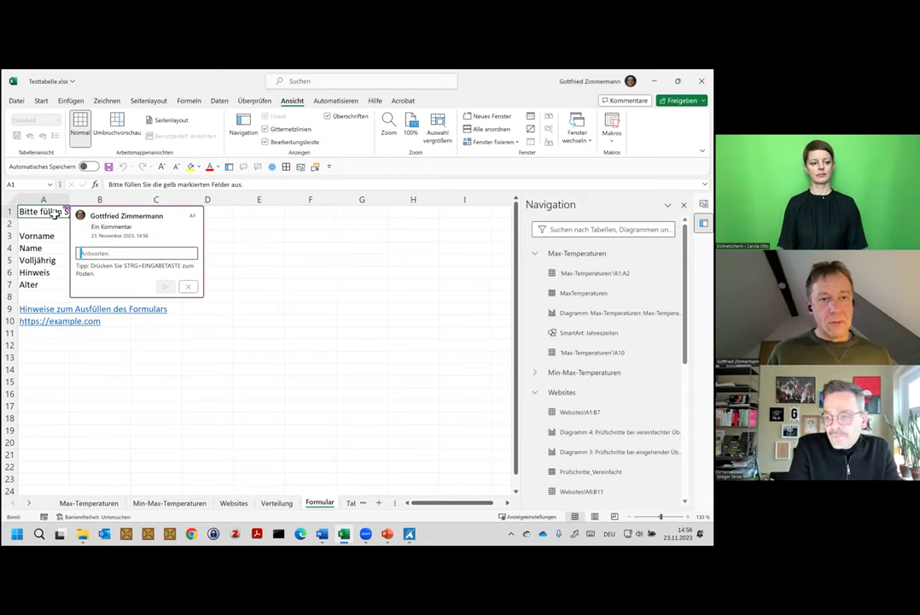
pyautogui.press('Escape')
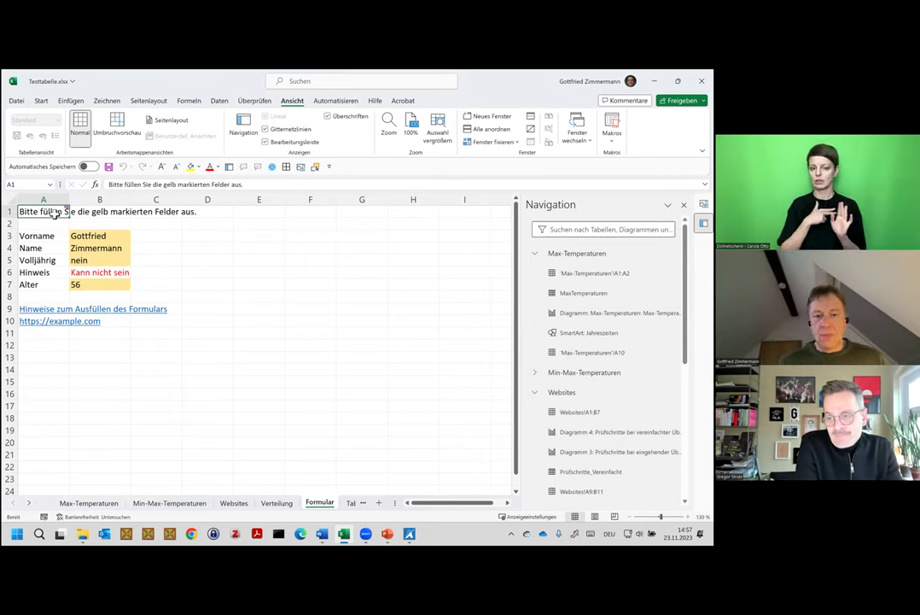
# - Hide the Verteilung sheet using Ausblenden from its tab menu
pyautogui.rightClick(329, 505)
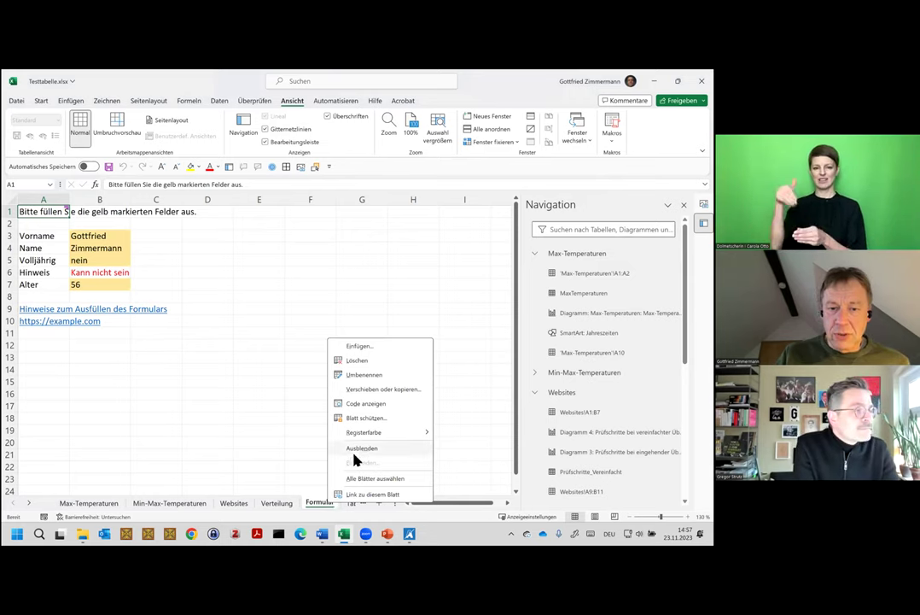
pyautogui.click(285, 503)
pyautogui.click(284, 504)
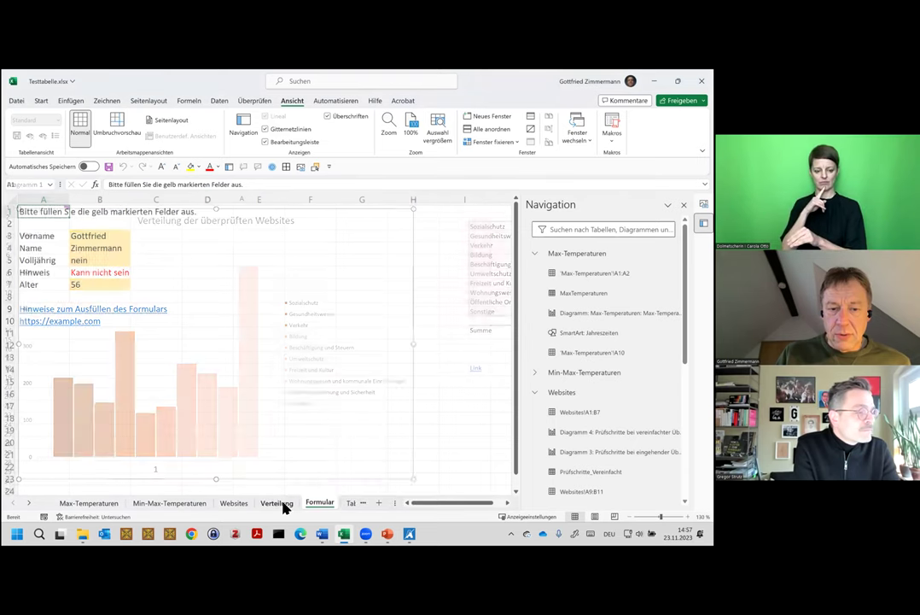
pyautogui.rightClick(285, 504)
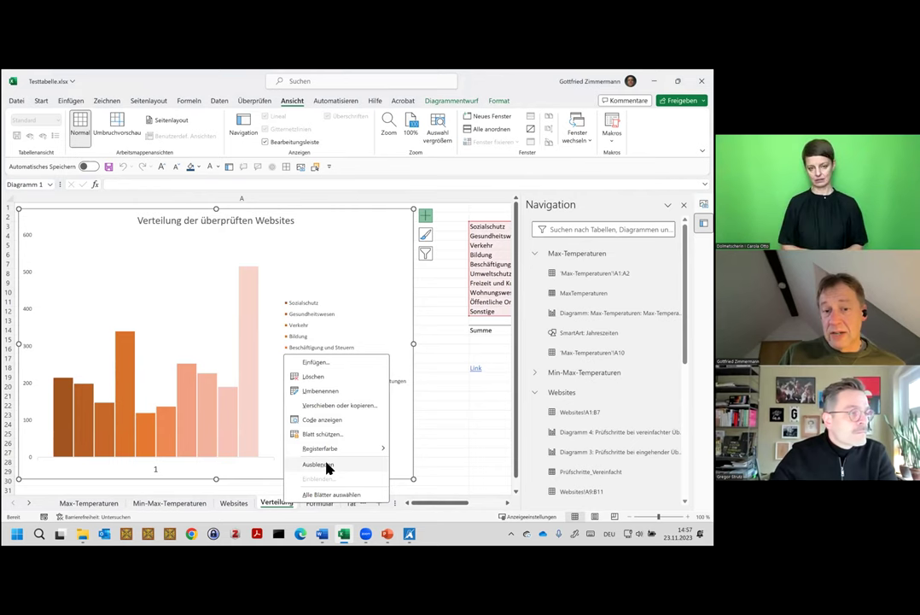
pyautogui.click(328, 466)
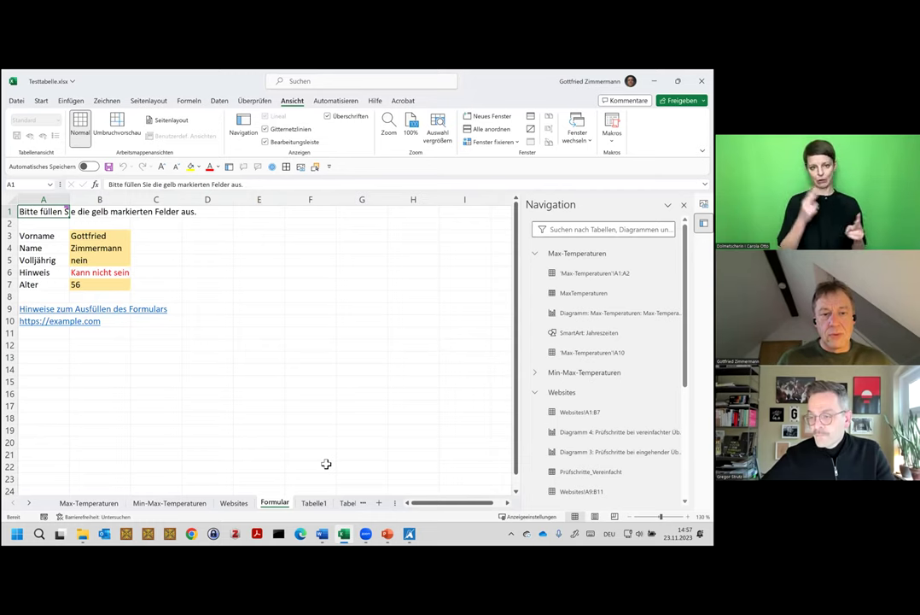
# - Unhide the Verteilung sheet, then switch to the slideshow and advance to the 'Umfrage' slide
pyautogui.keyDown('ctrl'); pyautogui.click(324, 504); pyautogui.keyUp('ctrl')
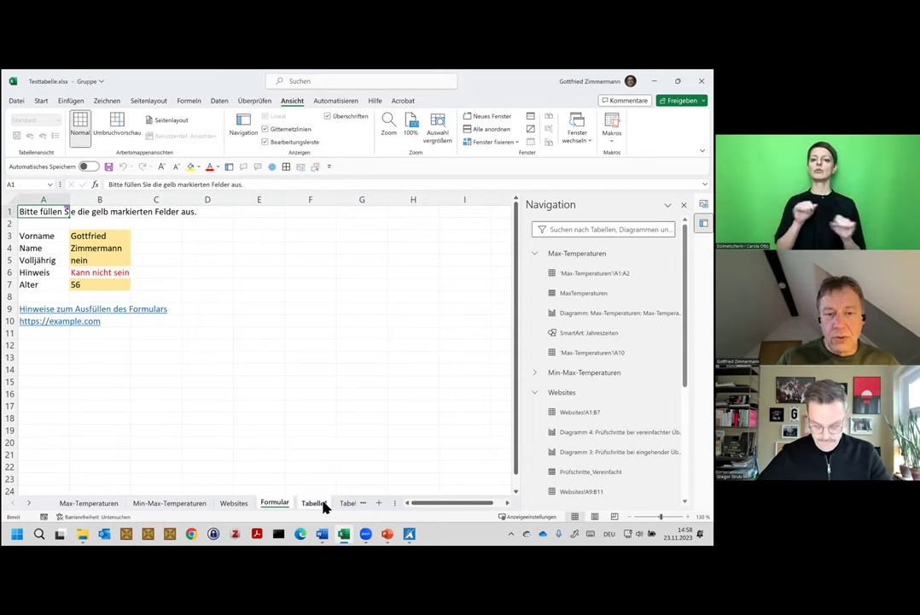
pyautogui.rightClick(324, 505)
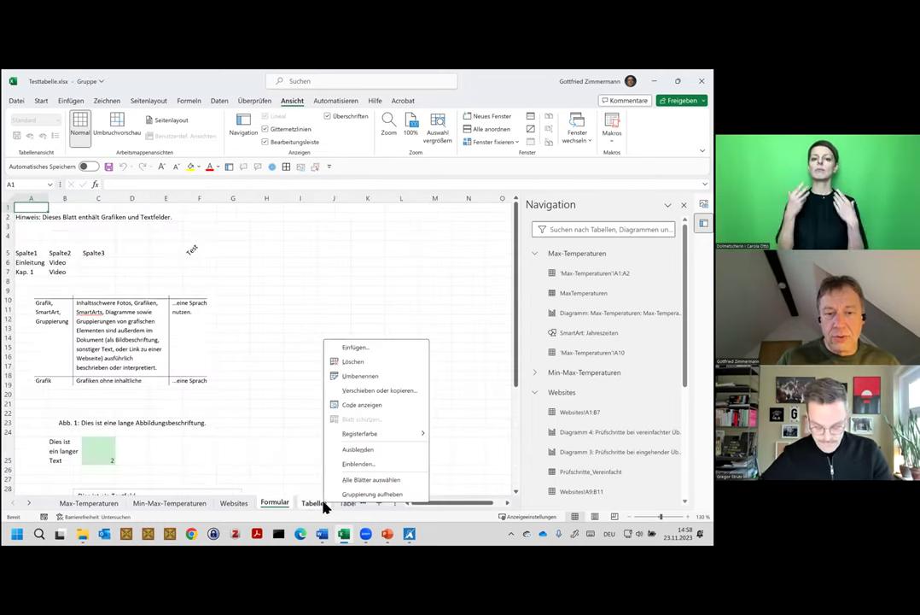
pyautogui.click(361, 464)
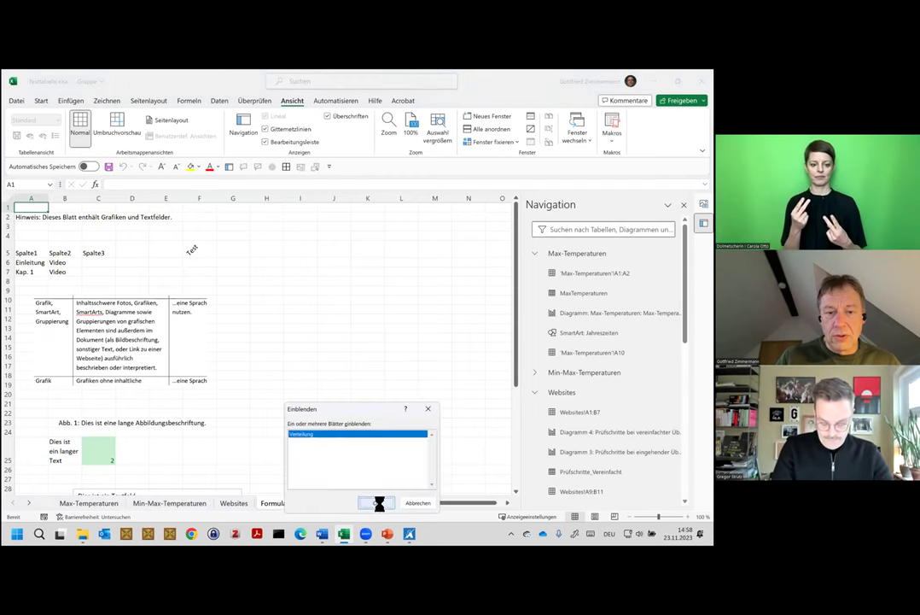
pyautogui.click(376, 502)
pyautogui.click(447, 377)
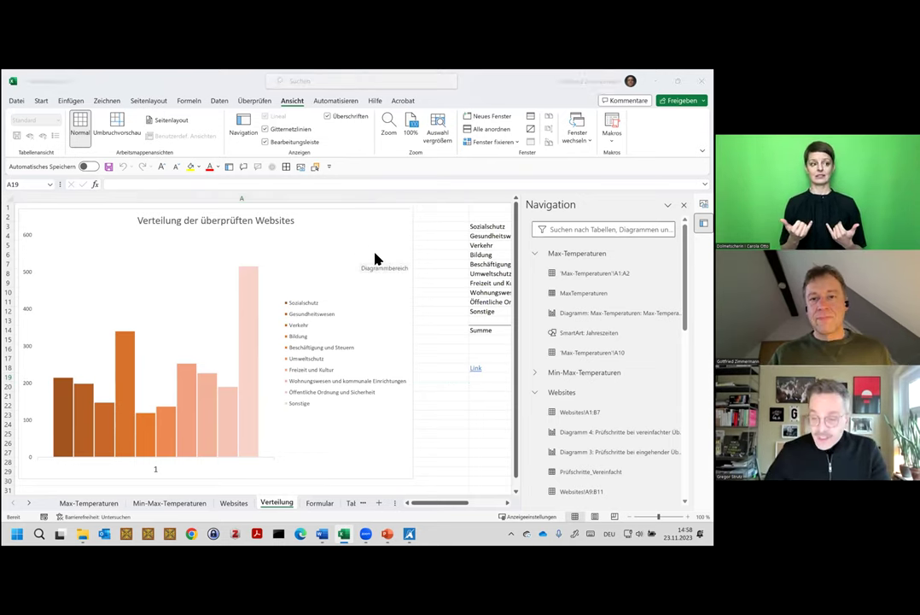
pyautogui.hotkey('alt', 'Tab')
pyautogui.hotkey('alt', 'Tab')
pyautogui.press('Right')
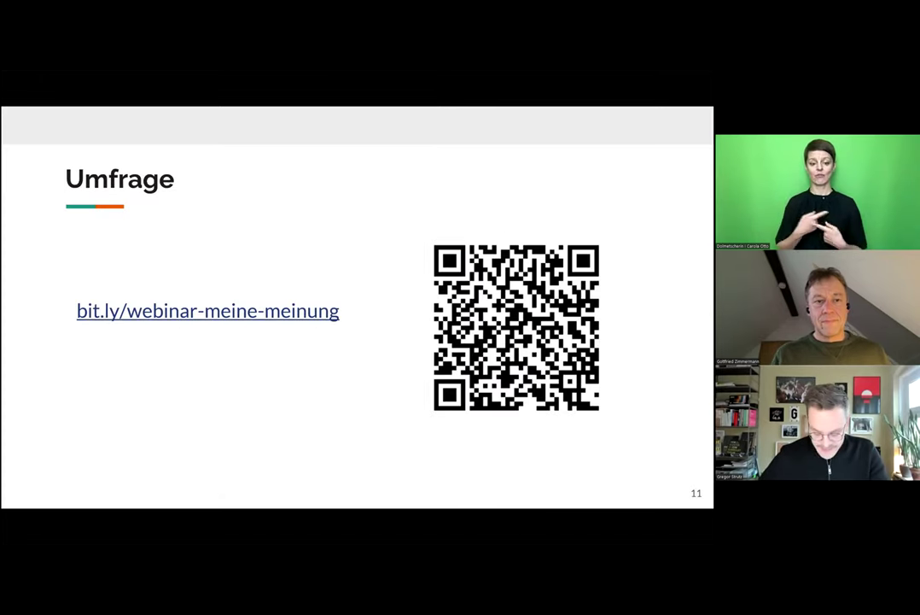